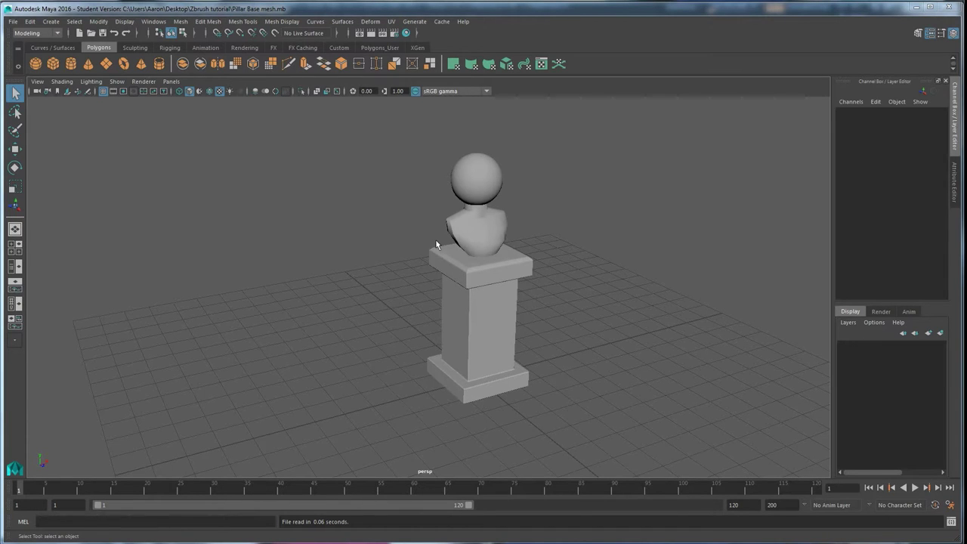
- Switch to Windows Photo Viewer to examine the finished pillar bust in Pillar-portfolio.jpg, and return to Maya
left_click_drag(451, 383, 458, 356, "alt")
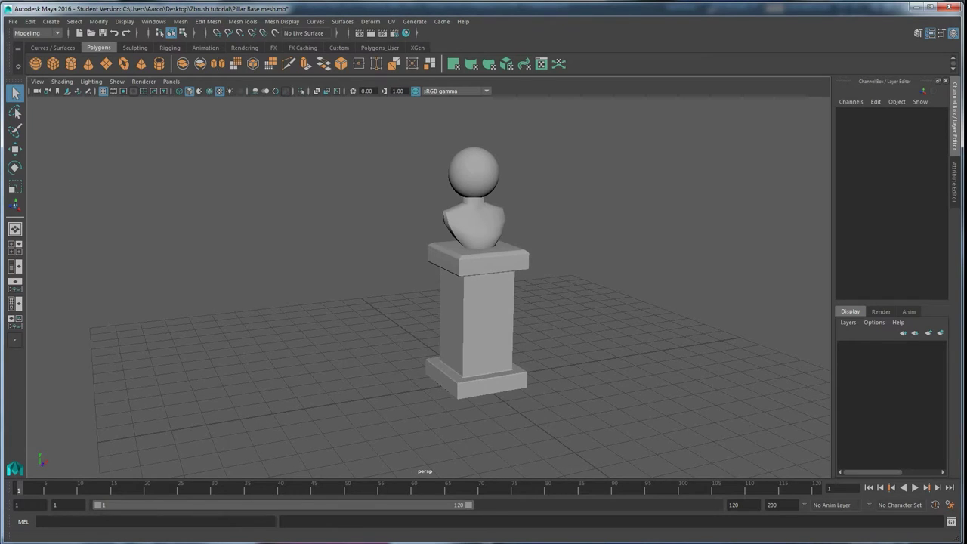
key("alt+Tab")
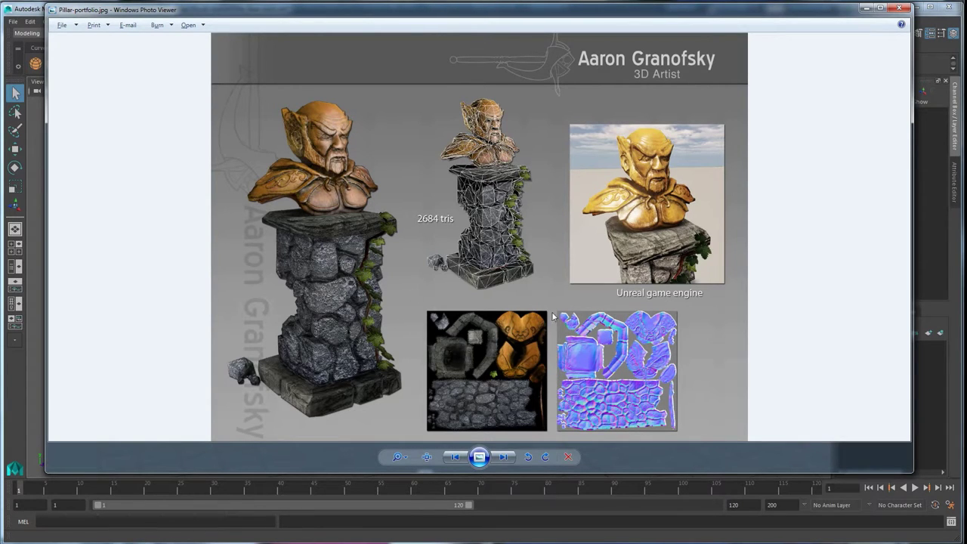
left_click(19, 391)
- Delete the existing bust and pillar meshes to leave an empty scene
left_click_drag(461, 337, 459, 278, "alt")
left_click(473, 322)
left_click(492, 215)
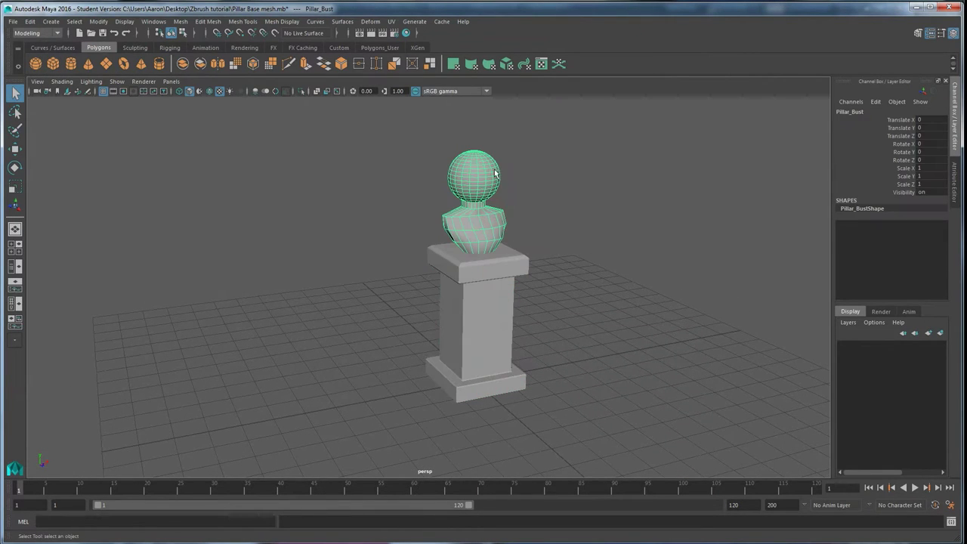
mouse_move(502, 276)
left_mouse_down("alt")
mouse_move(529, 265)
mouse_move(491, 274)
mouse_move(512, 267)
left_mouse_up("alt")
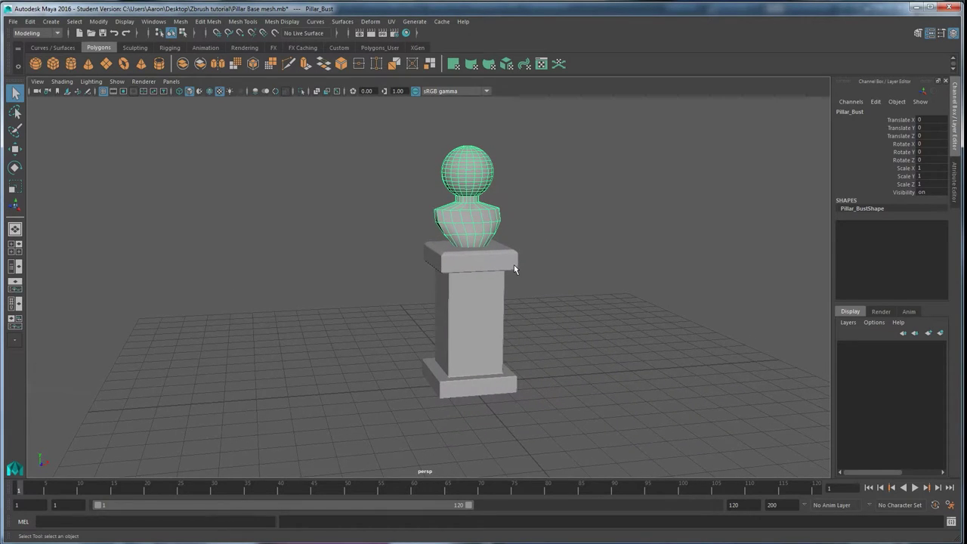
left_click_drag(449, 314, 388, 219, "shift")
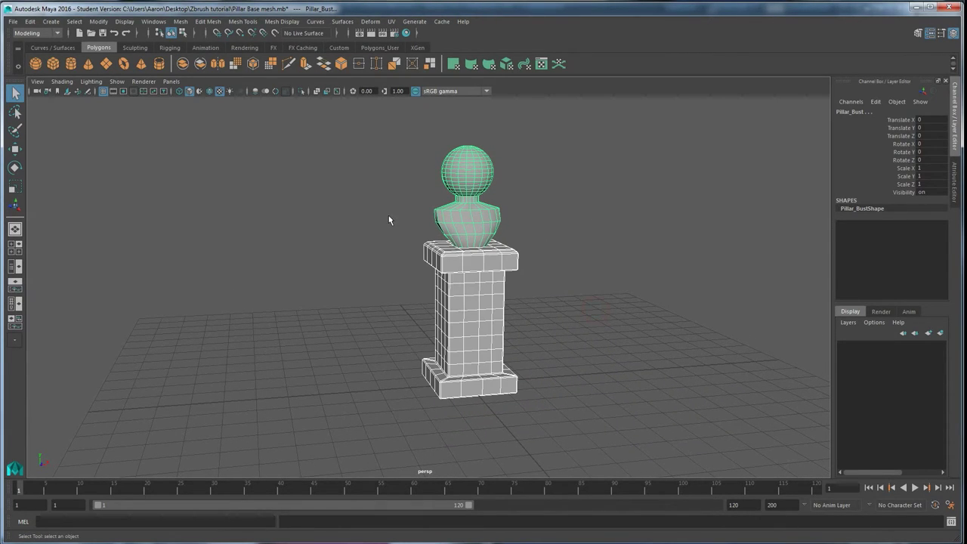
key("Delete")
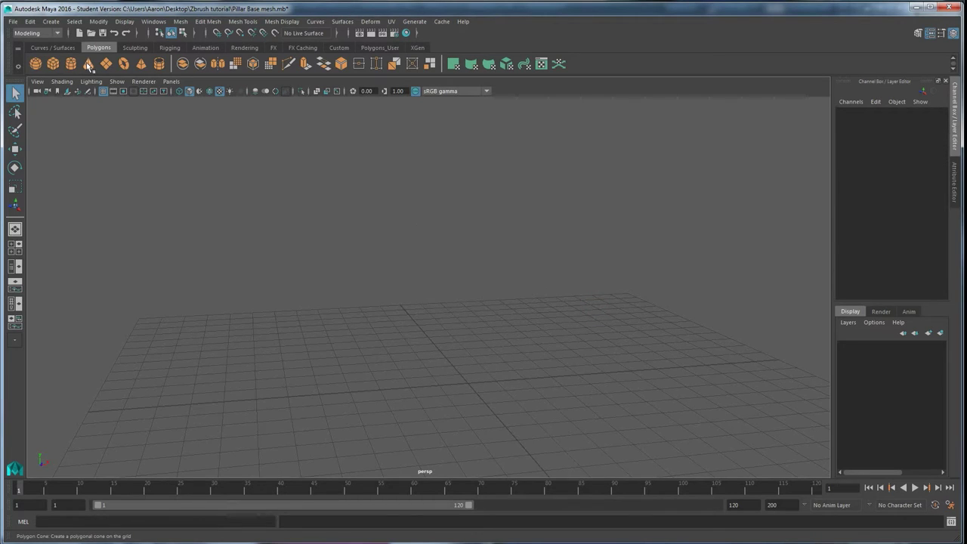
- Create a polygon cube, scale it uniformly to about 3.8, and raise it to about 5.45 in Y
left_click(52, 63)
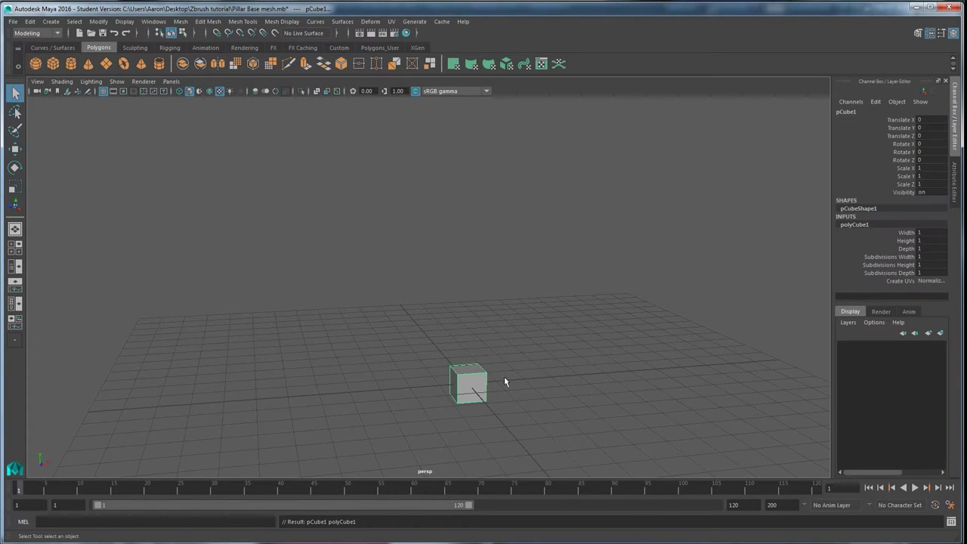
key("r")
left_click_drag(470, 387, 529, 386)
key("w")
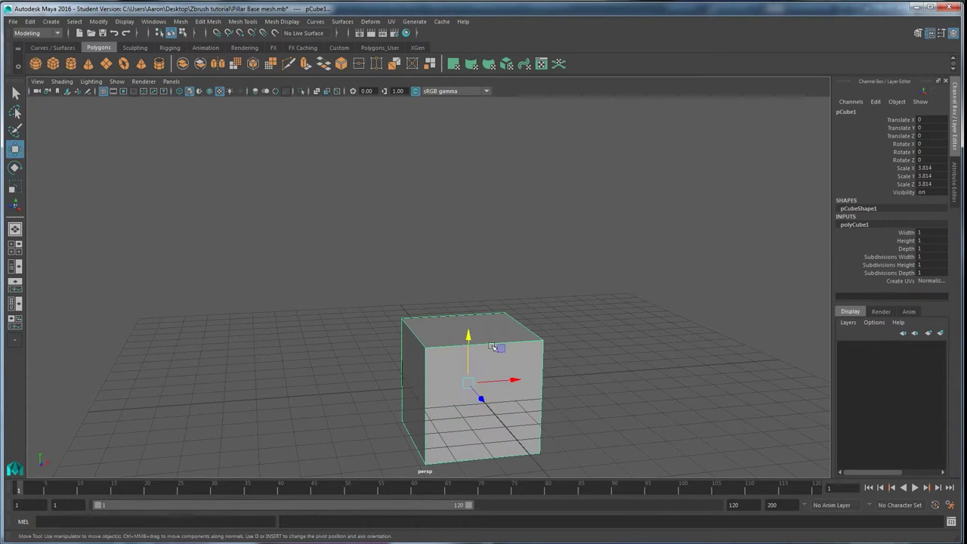
left_click_drag(471, 329, 470, 173)
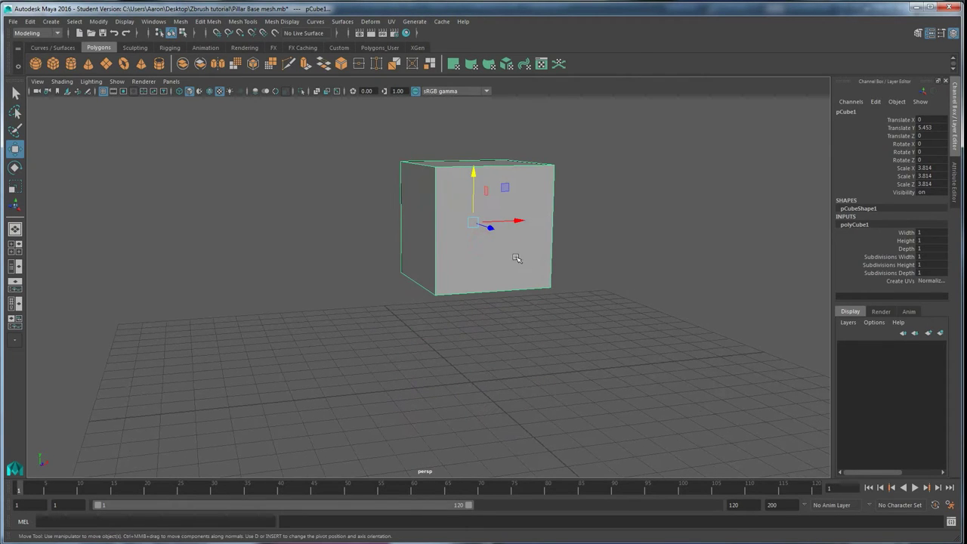
- Smooth the cube mesh with 2 divisions
left_click(181, 22)
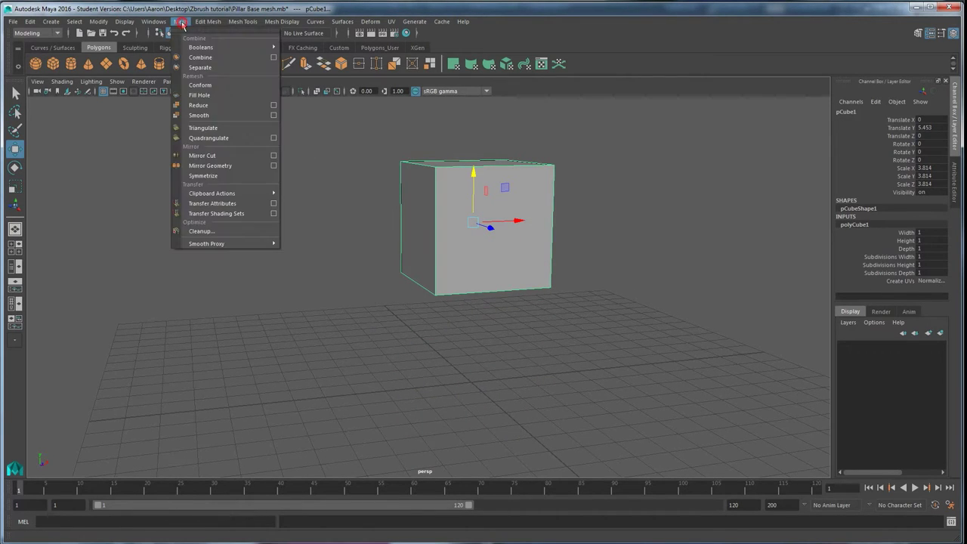
left_click(198, 115)
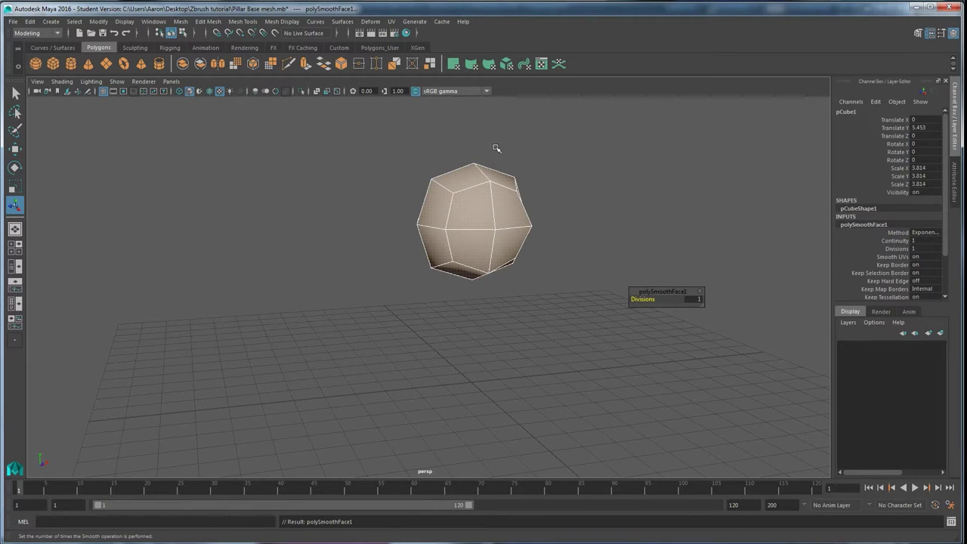
left_click(914, 248)
type("2")
key("Return")
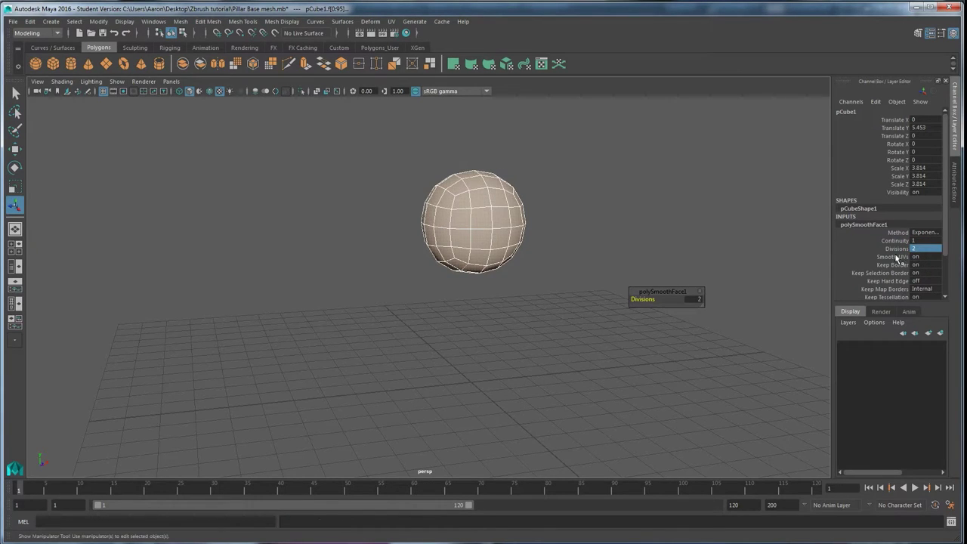
- Delete the smoothed cube from the scene
left_click(495, 293)
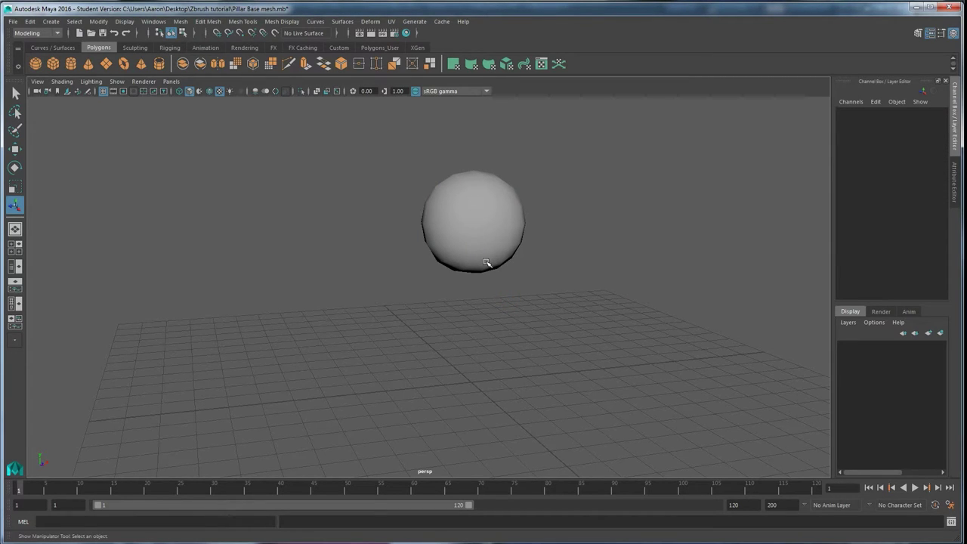
left_click(490, 232)
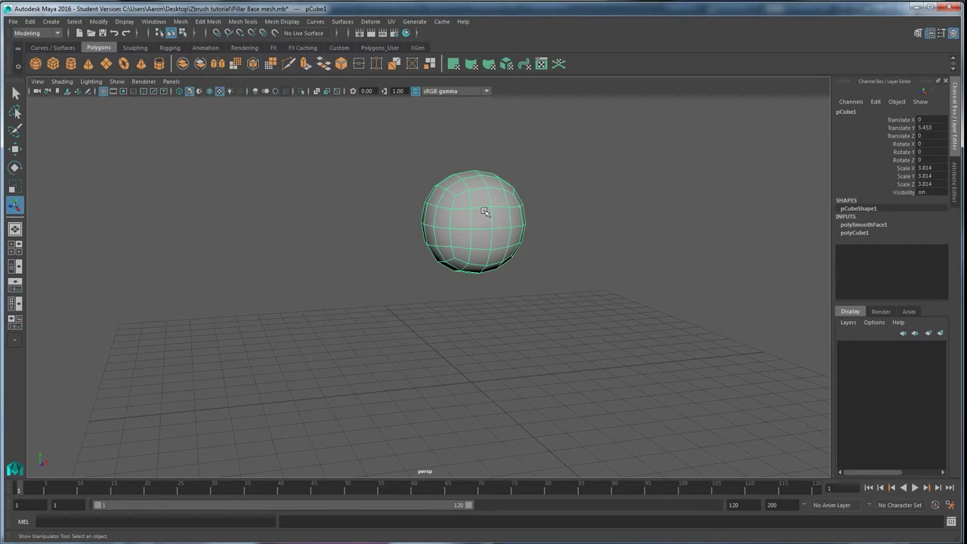
key("Delete")
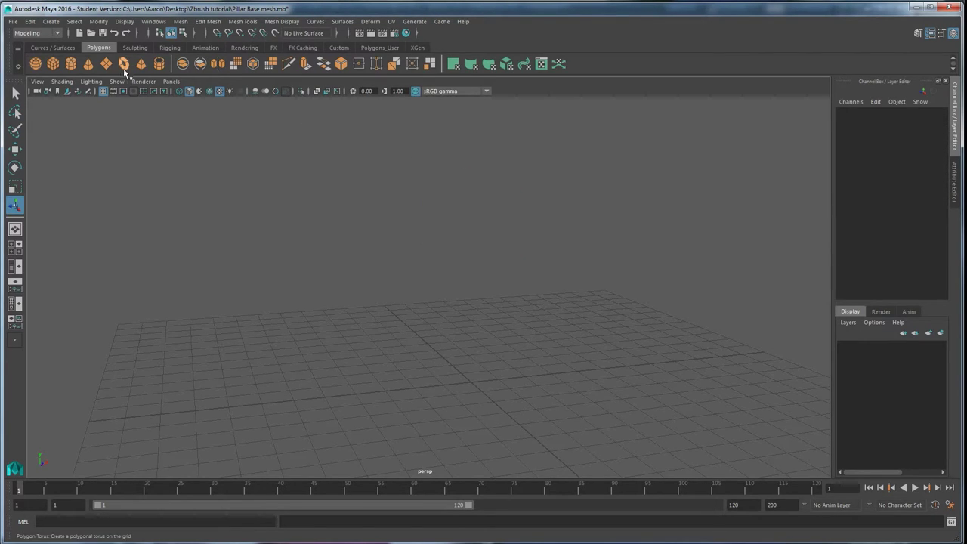
- Create a polygon cube scaled to about 1.99 in X and Z and 4.68 in Y, and raise it to about 3.05 in Y
left_click(53, 63)
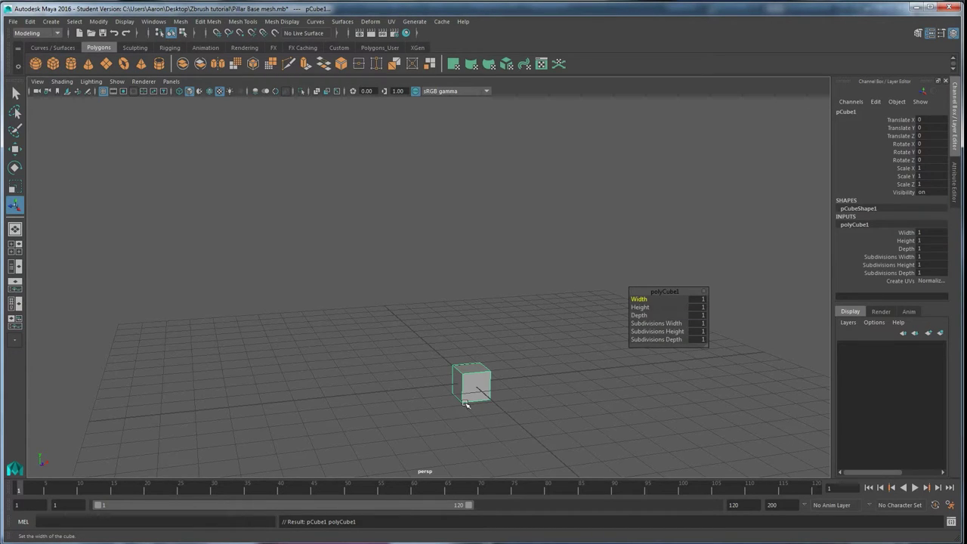
key("r")
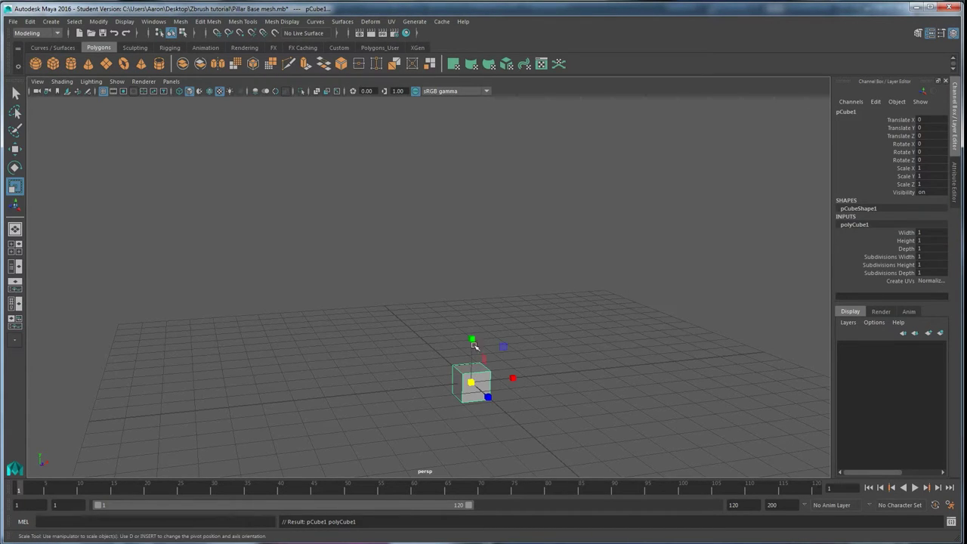
left_click_drag(476, 383, 467, 282)
key("w")
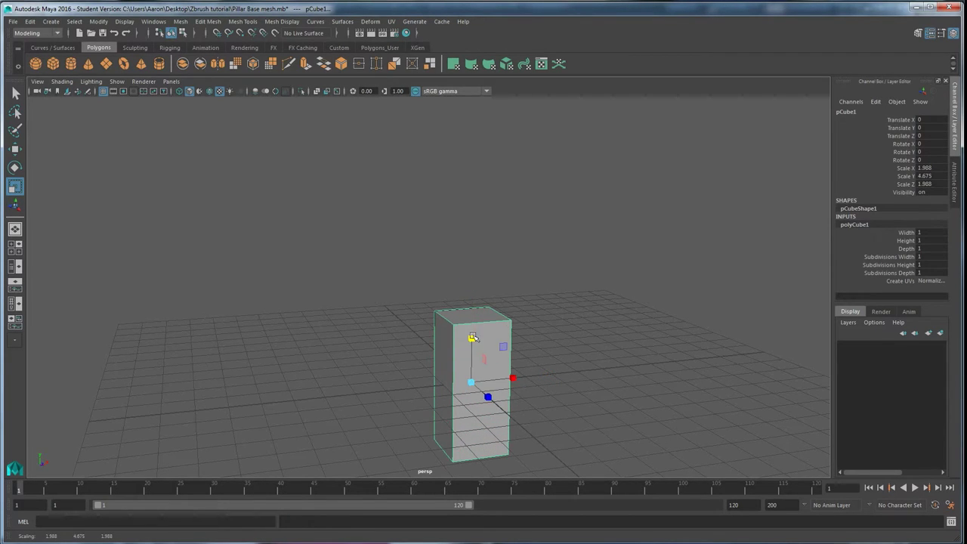
left_click_drag(472, 346, 487, 275)
scroll(487, 275, "up", 3)
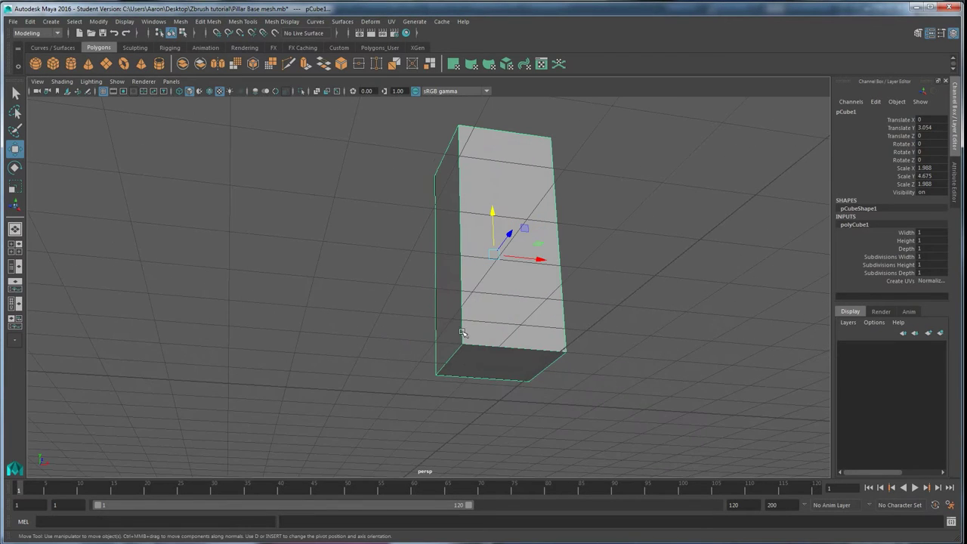
- Extrude the bottom face of the tall box downward to add a short base section
right_click_drag(486, 275, 487, 303)
left_click(497, 395)
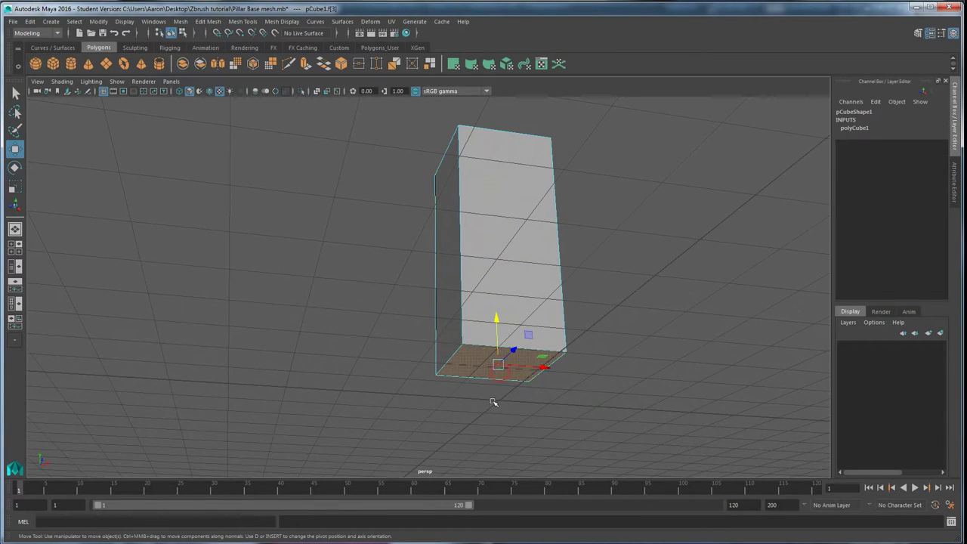
mouse_move(496, 395)
left_mouse_down("alt")
mouse_move(493, 408)
mouse_move(483, 400)
left_mouse_up("alt")
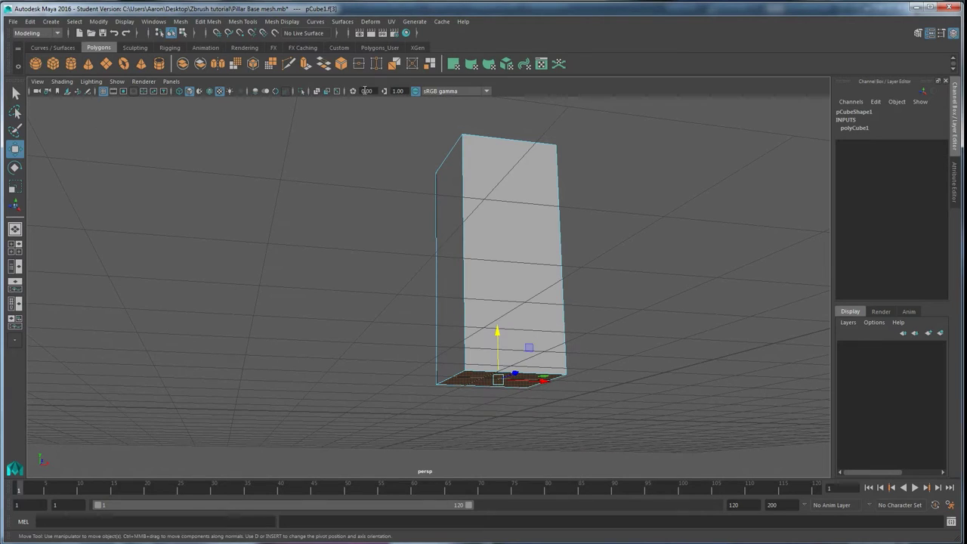
left_click(306, 65)
left_click_drag(499, 363, 348, 378, "alt")
- Extrude the base section's side faces and scale them outward to form a wider plinth
left_click(304, 64)
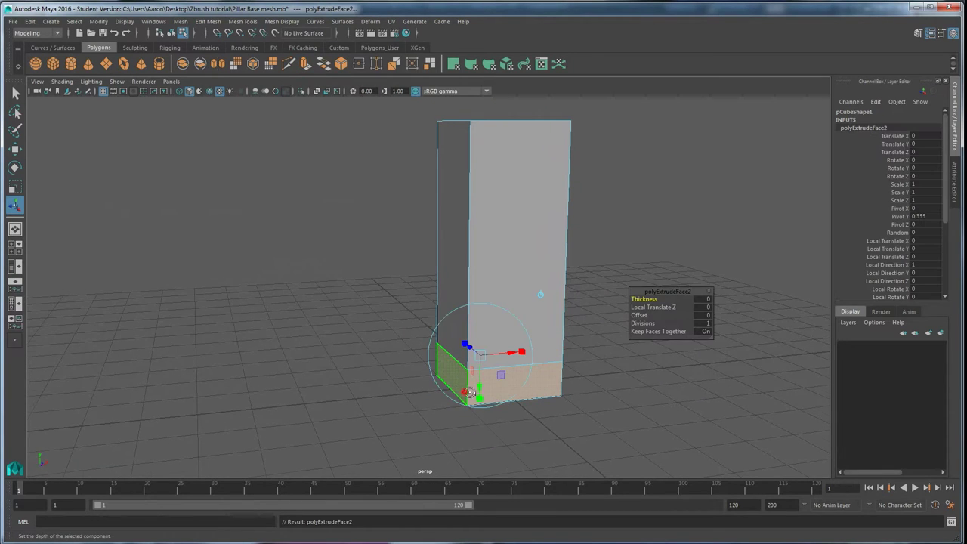
left_click_drag(484, 344, 489, 338, "alt")
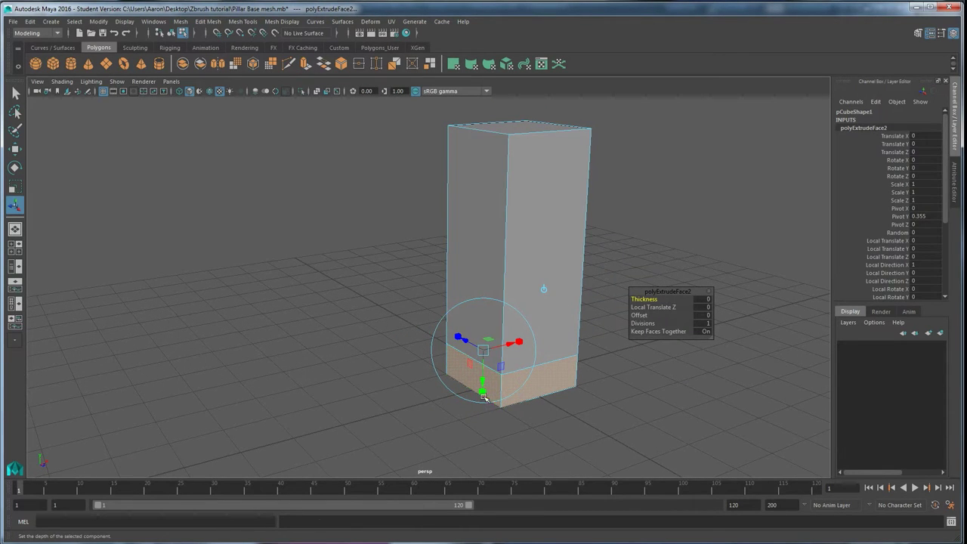
left_click(482, 391)
left_click_drag(491, 333, 466, 283)
- Extrude the pillar's top face upward to add a thin section
left_click(449, 213)
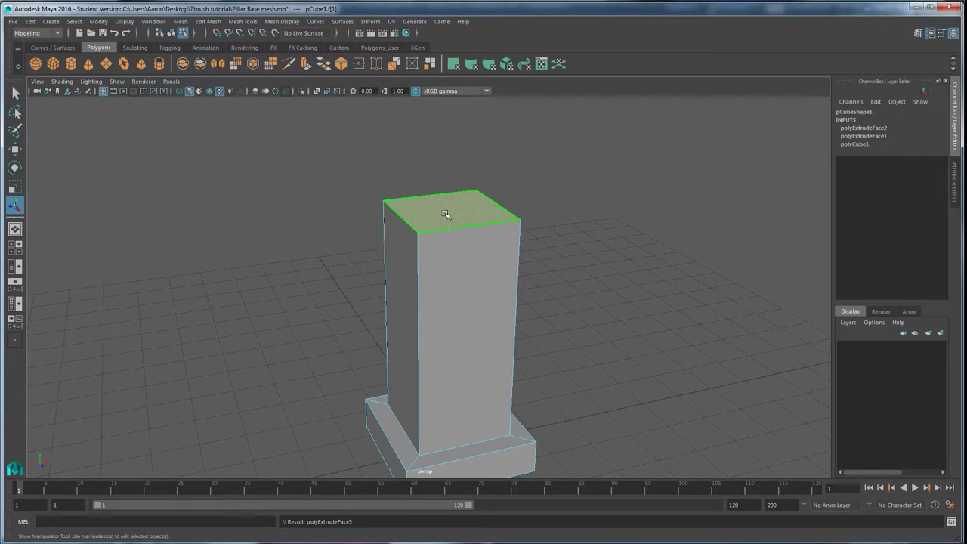
key("ctrl+e")
left_click_drag(449, 178, 546, 215)
- Extrude the top section's side faces, scale them outward horizontally into an overhanging cap, and return to object mode
key("ctrl+e")
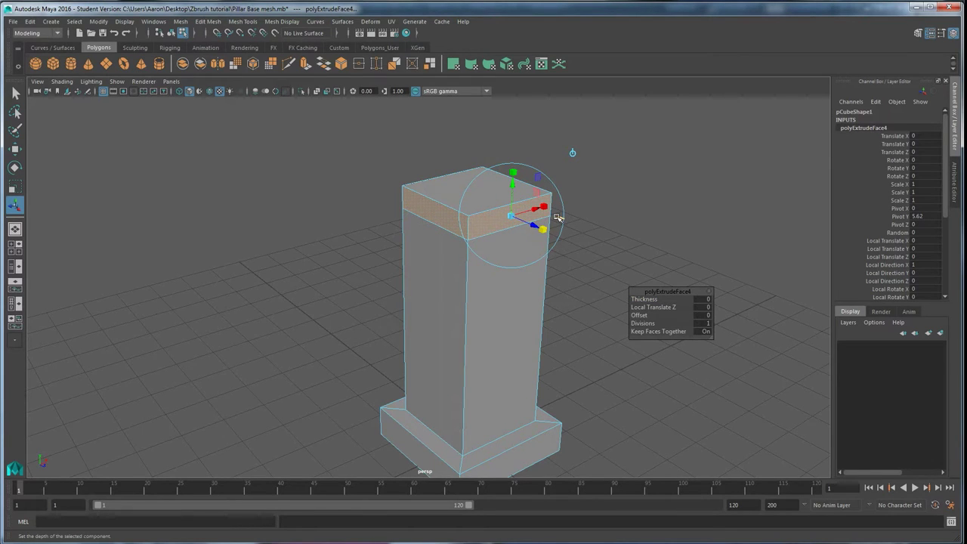
left_click_drag(557, 217, 566, 219)
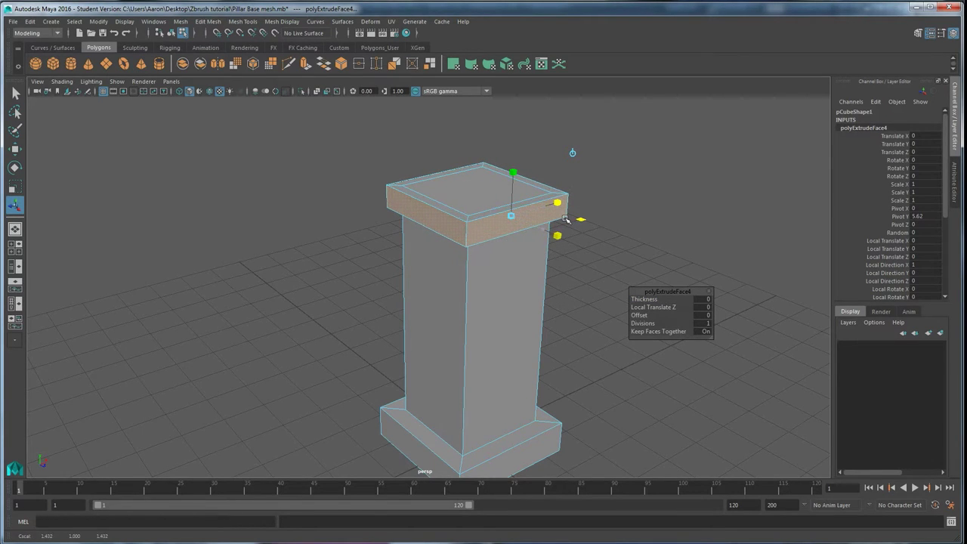
left_click_drag(485, 250, 455, 233, "alt")
right_click_drag(455, 234, 557, 248)
left_click(557, 249)
left_click_drag(556, 248, 430, 476, "alt")
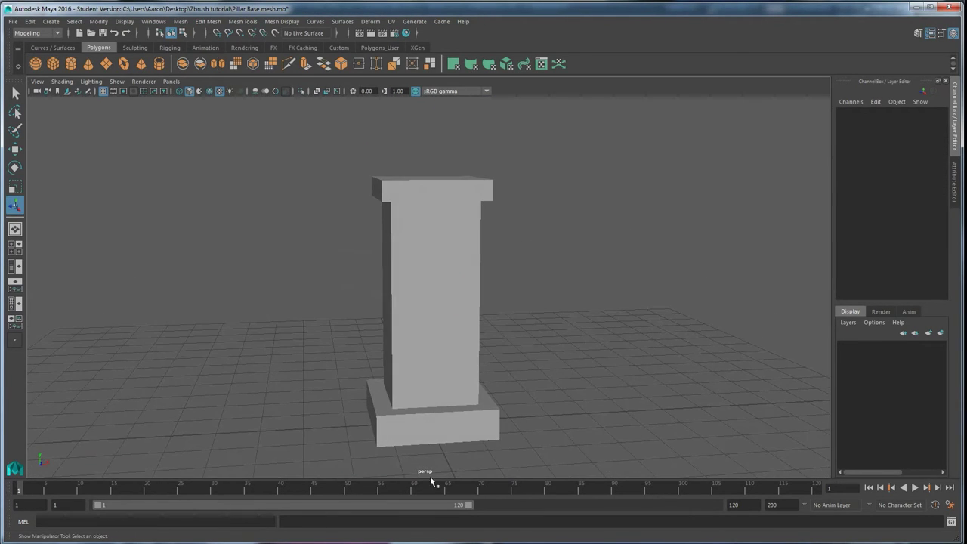
- Try smoothing the whole pillar mesh with 1 division, and undo the smoothing
left_click_drag(441, 325, 456, 324, "alt")
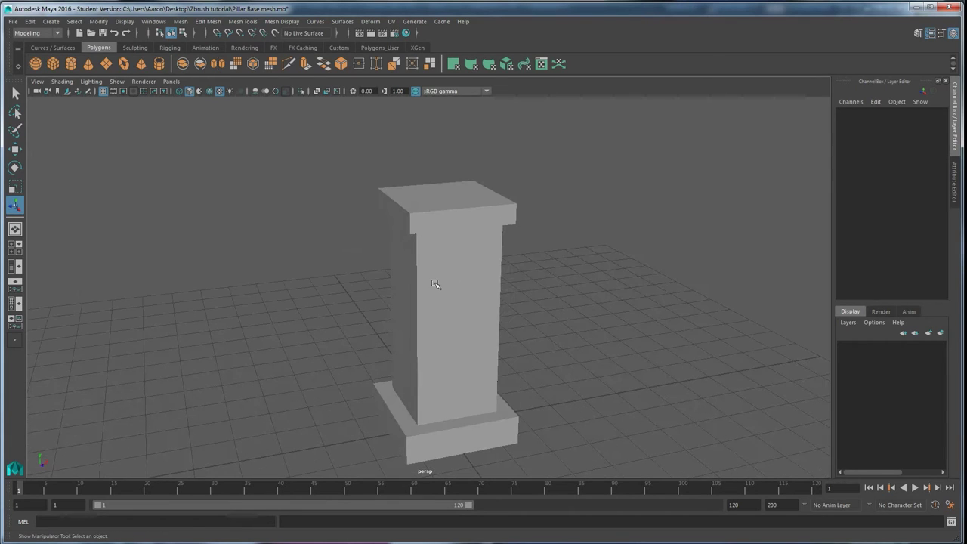
left_click(451, 279)
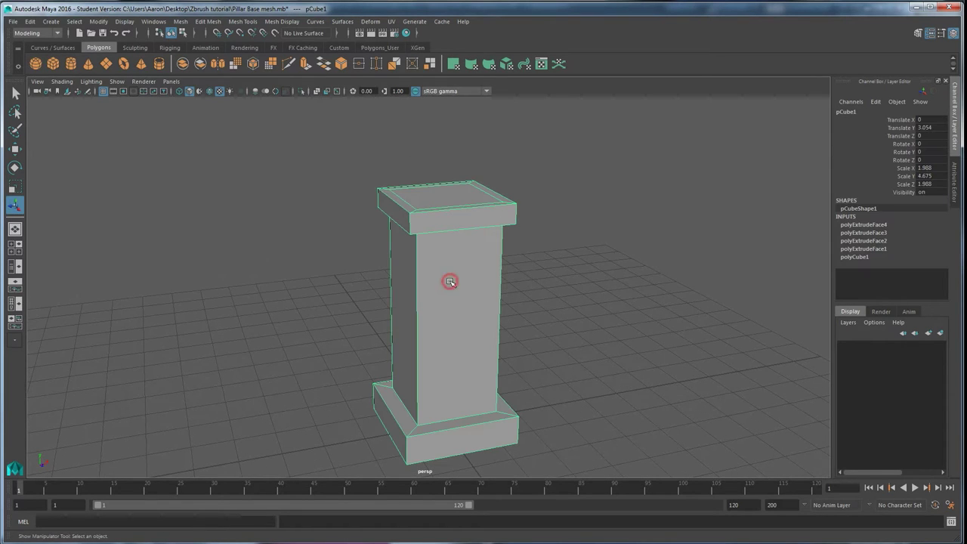
left_click(180, 21)
left_click(199, 116)
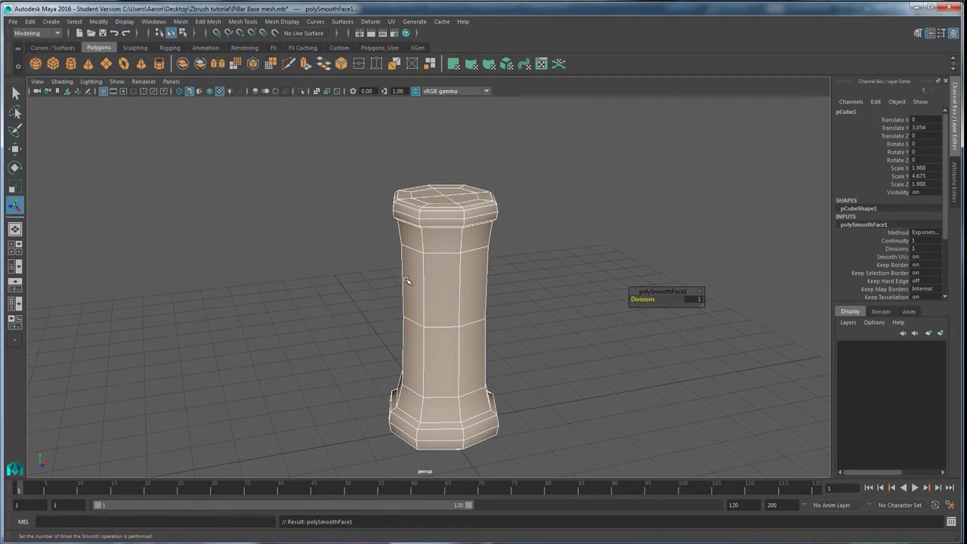
key("ctrl+z")
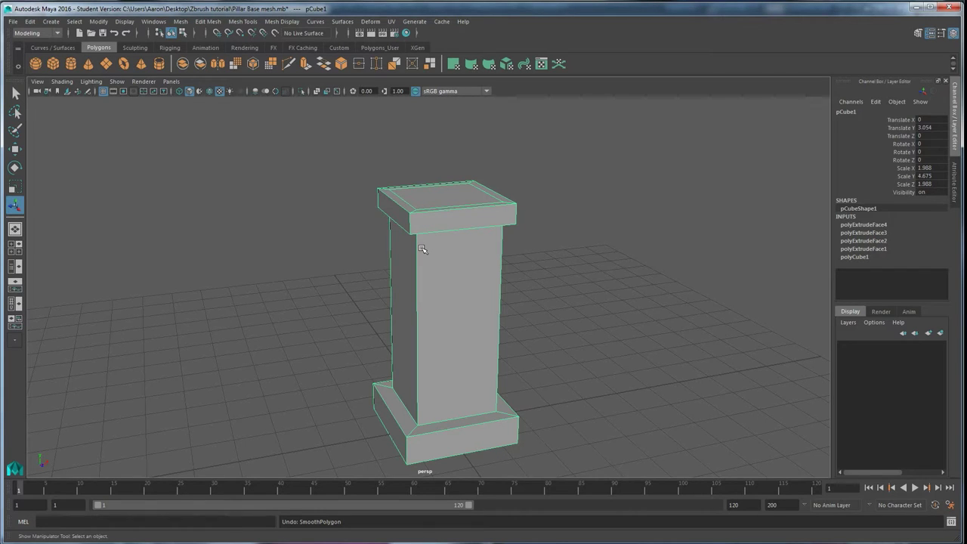
- Try bevelling the whole pillar mesh with a fractional width of 0.5 and 1 segment
left_click_drag(426, 252, 451, 265, "alt")
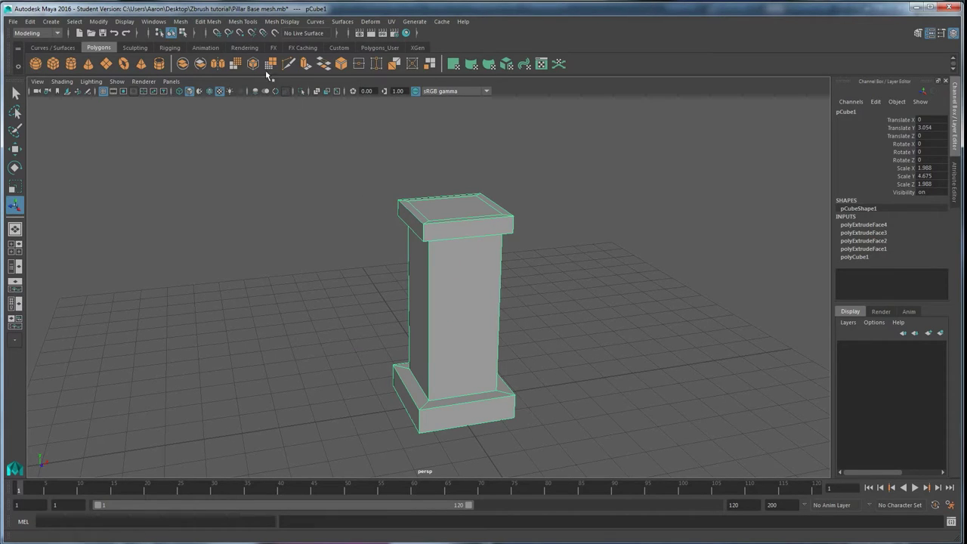
left_click(182, 21)
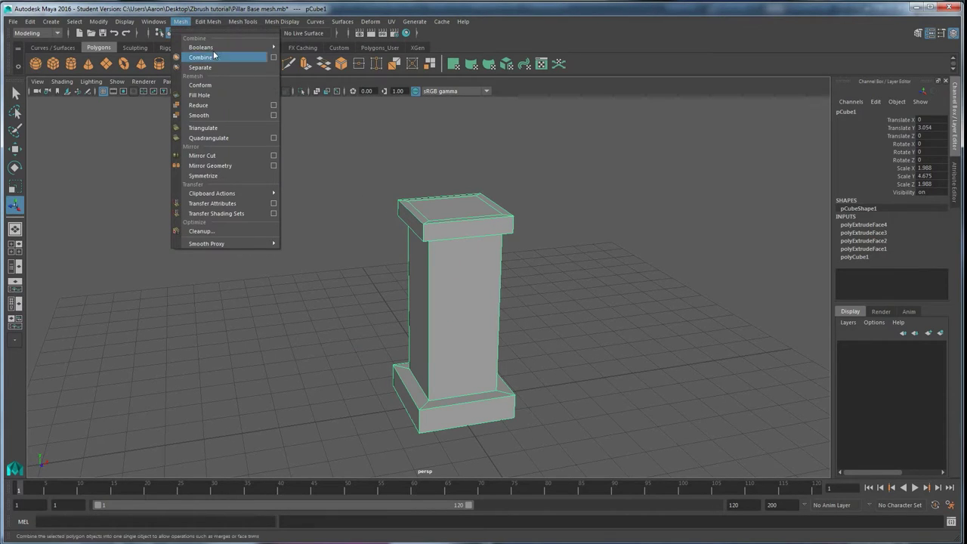
left_click(182, 21)
left_click(202, 21)
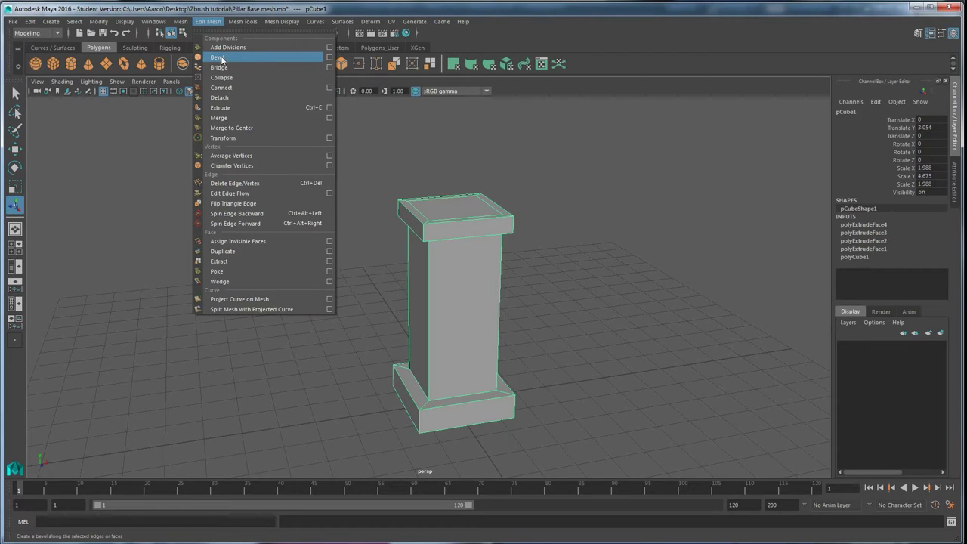
left_click(329, 57)
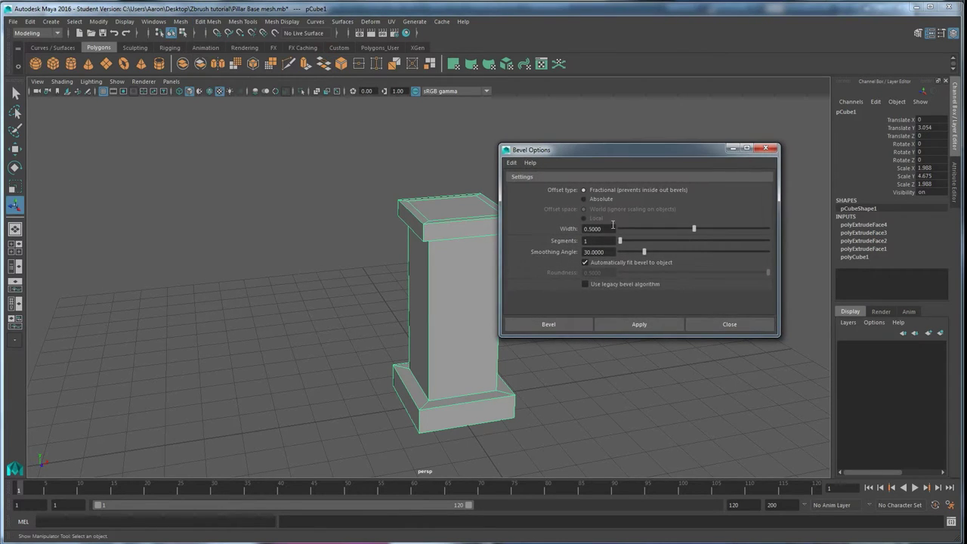
left_click_drag(624, 152, 703, 133)
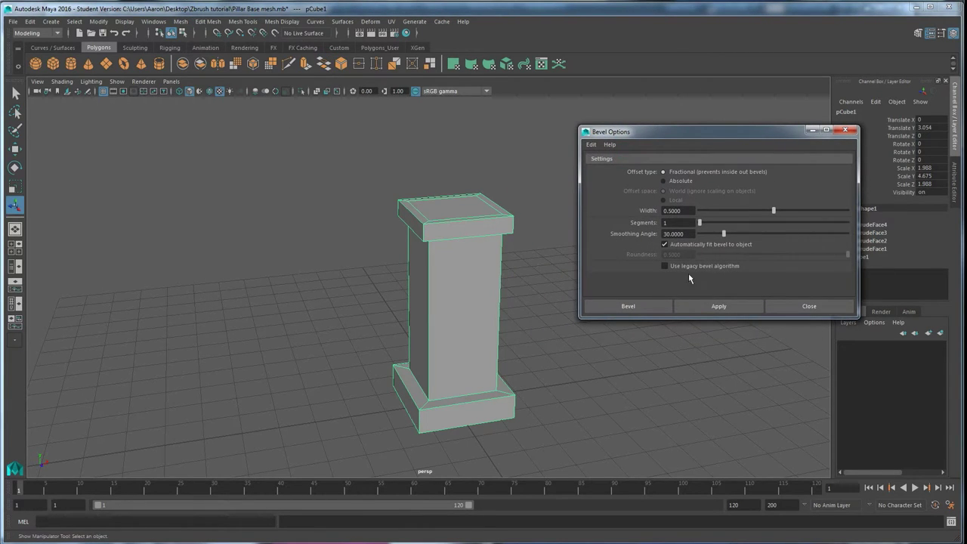
left_click(715, 309)
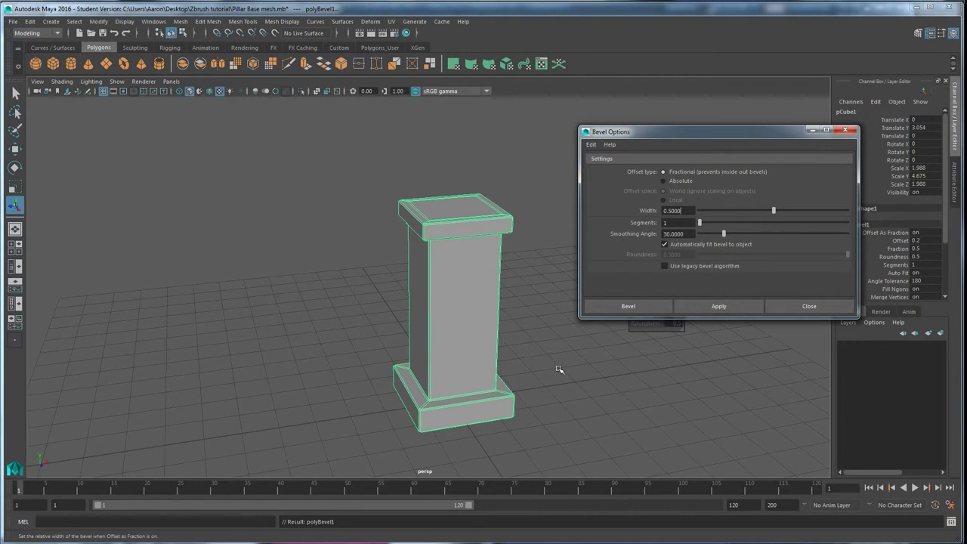
middle_click_drag(506, 276, 388, 261, "alt")
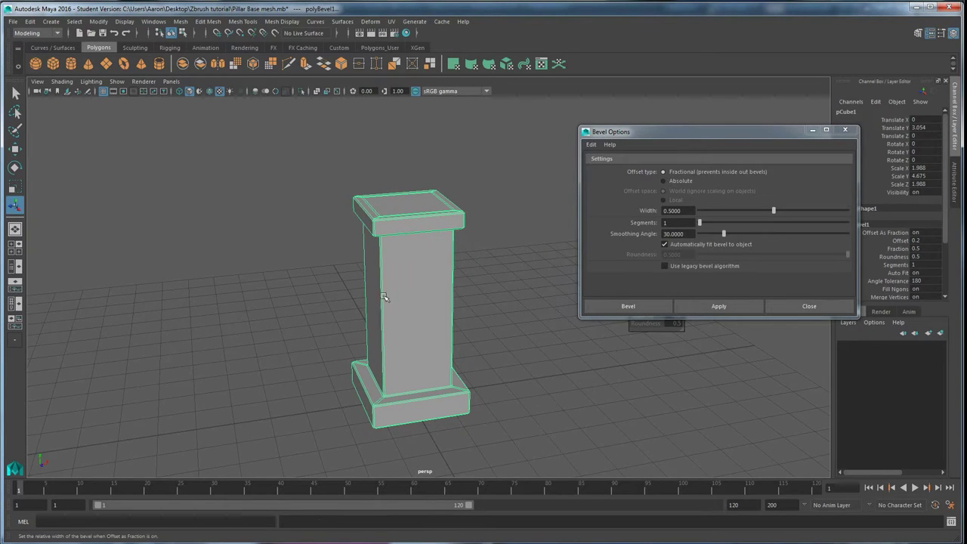
left_click(477, 261)
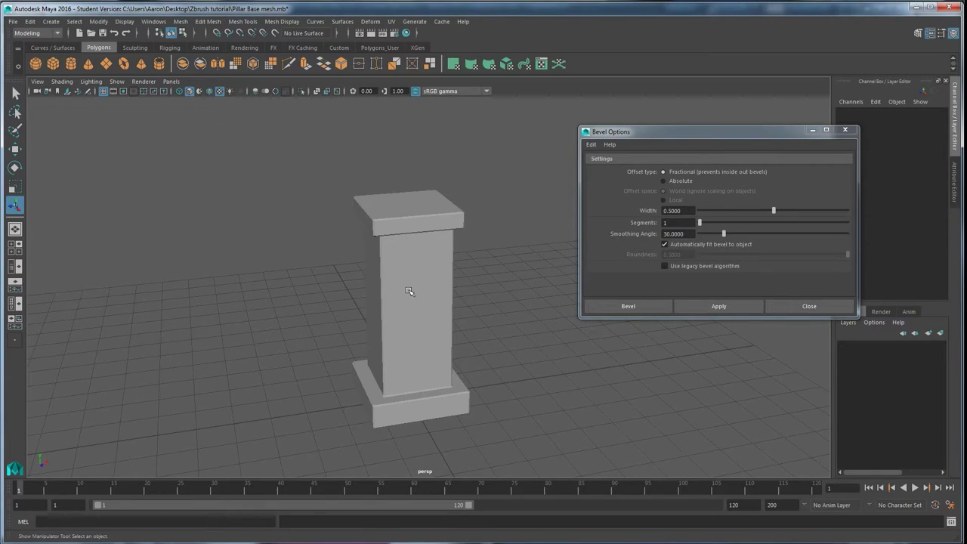
- Try smoothing the one-segment bevelled pillar mesh and inspect its rounded edges
left_click(426, 256)
left_click(180, 21)
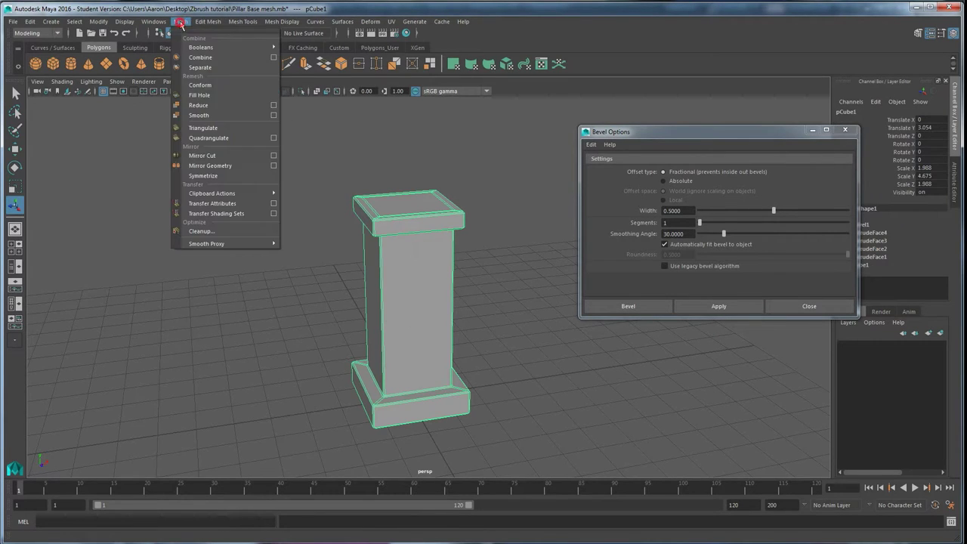
left_click(193, 106)
left_click(276, 271)
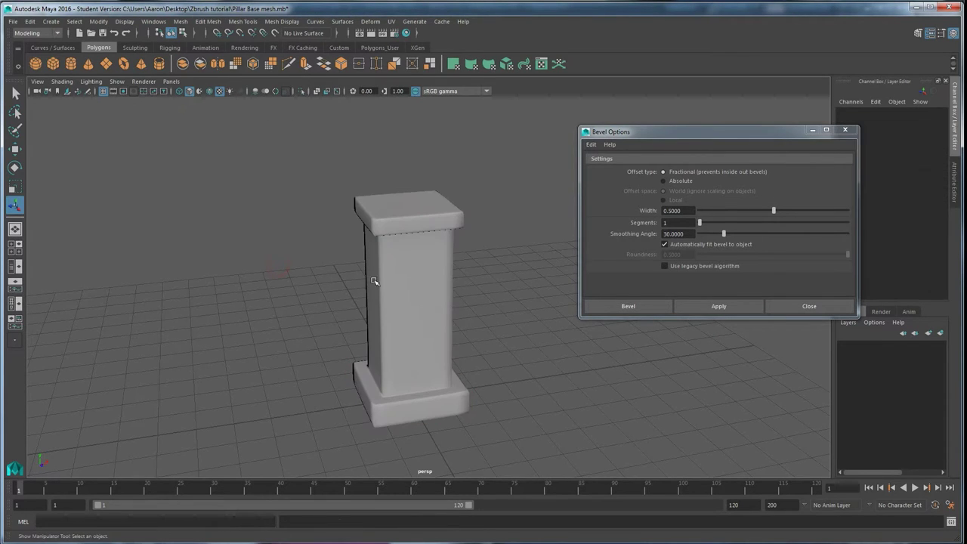
left_click_drag(356, 324, 428, 305, "alt")
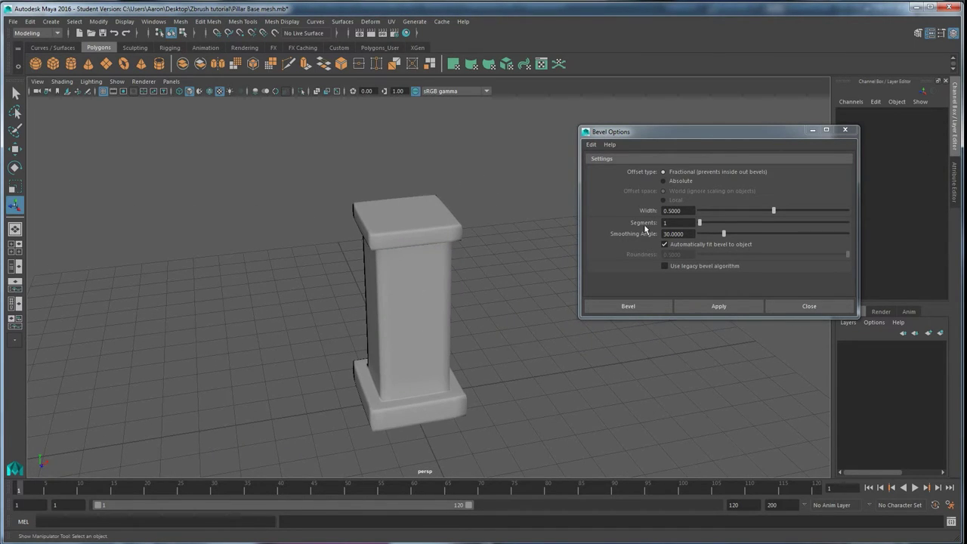
- Undo the smoothing and the one-segment bevel on the pillar
key("ctrl+z")
key("ctrl+z")
key("ctrl+z")
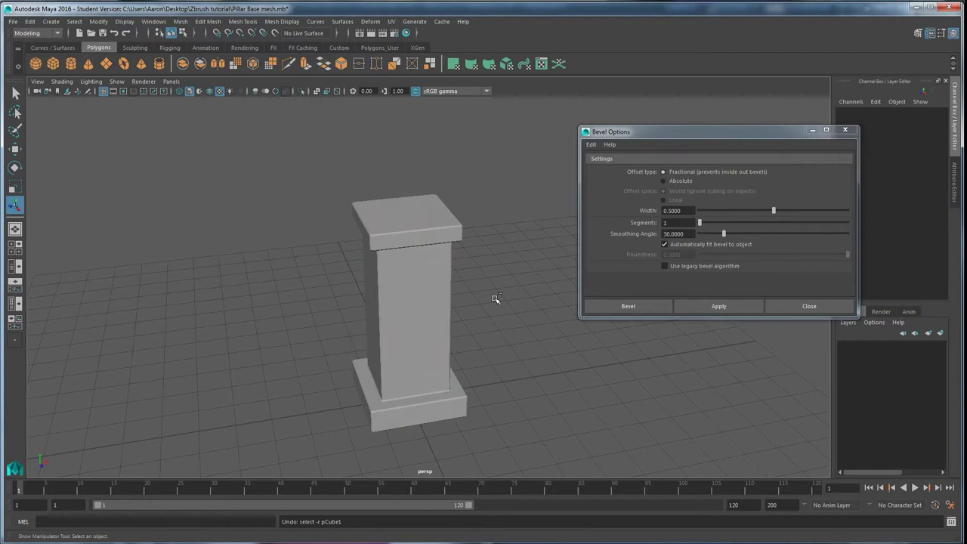
key("shift+z")
key("shift+z")
key("ctrl+z")
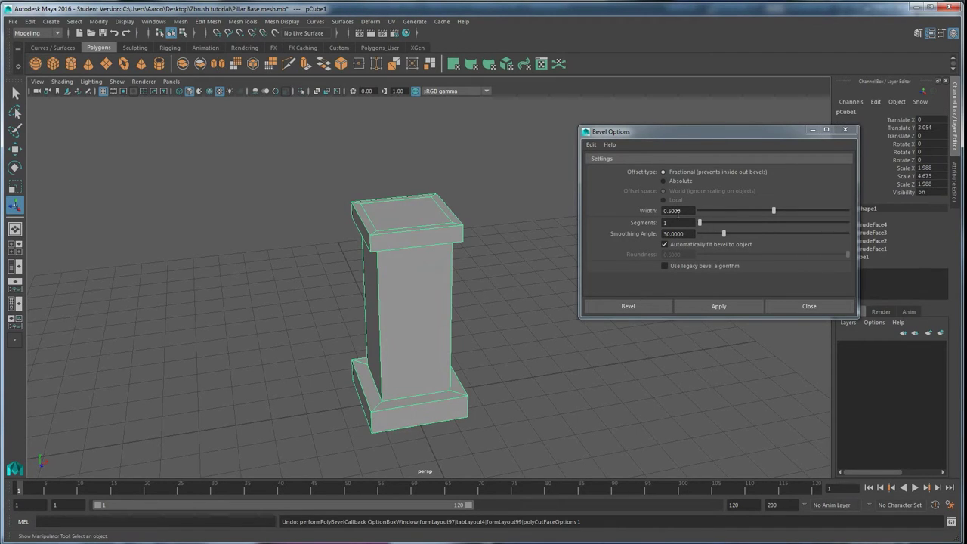
- Try bevelling the whole pillar with 2 segments at a width of 0.5, and inspect the bevelled edges
left_click_drag(703, 223, 707, 226)
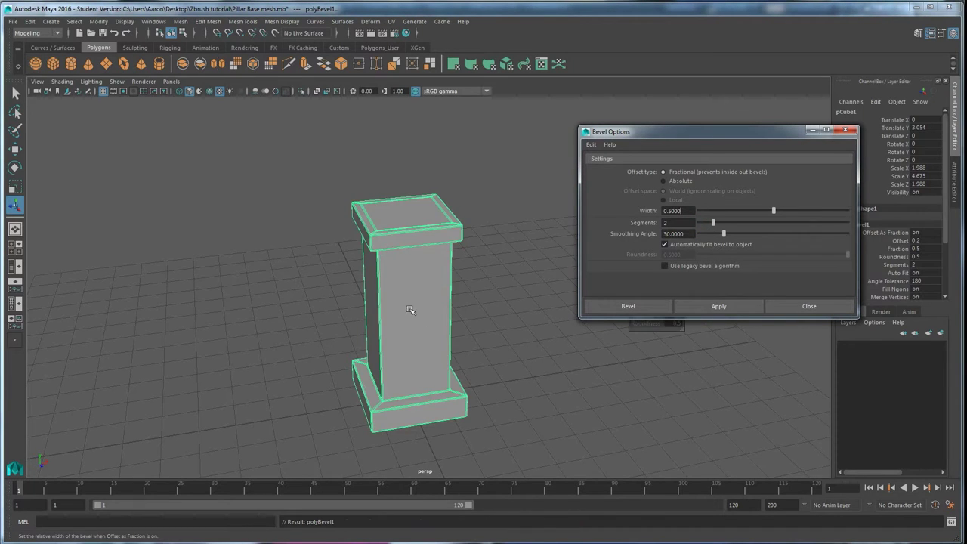
scroll(408, 309, "up", 5)
left_click_drag(335, 320, 371, 272, "alt")
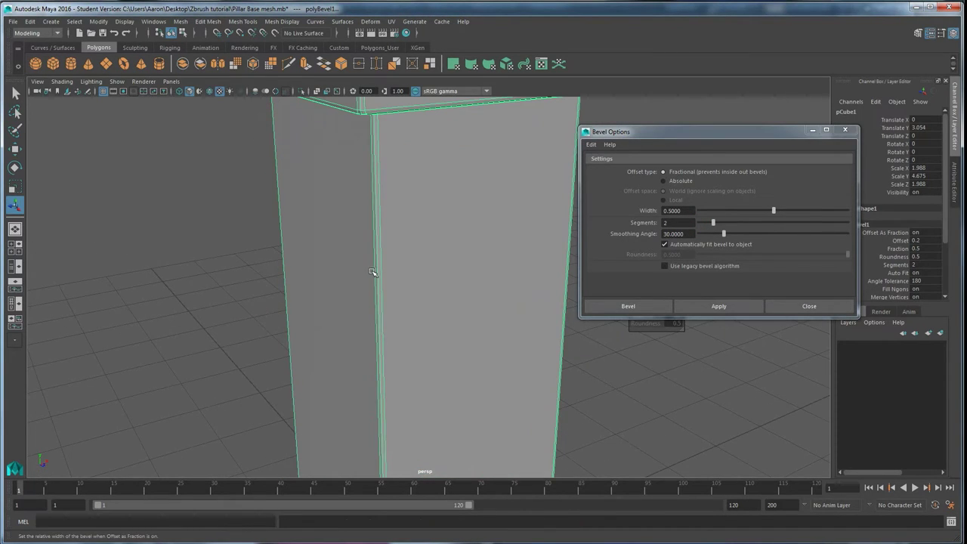
scroll(381, 277, "down", 4)
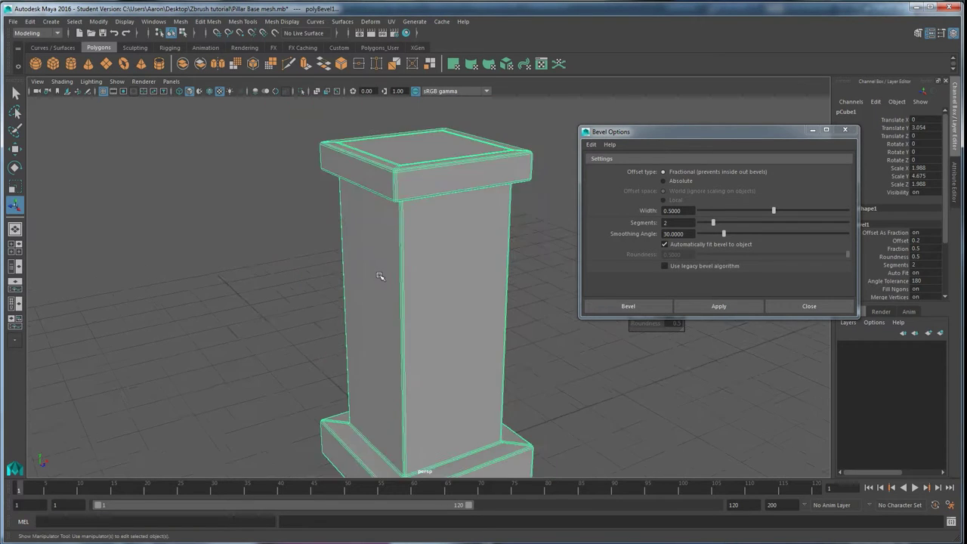
left_click_drag(382, 276, 378, 306, "alt")
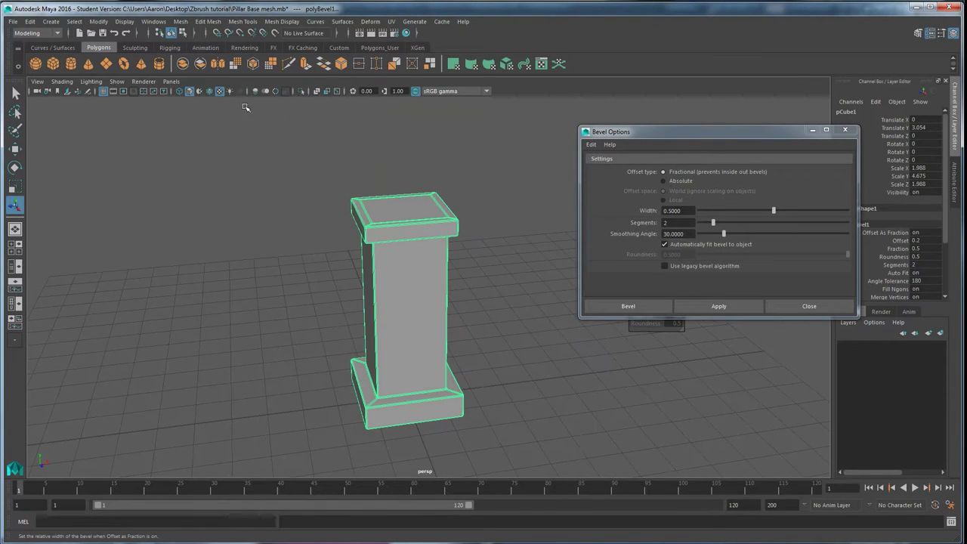
- Try smoothing the two-segment bevelled pillar mesh and check its edge sharpness and wireframe
left_click(179, 21)
left_click(203, 111)
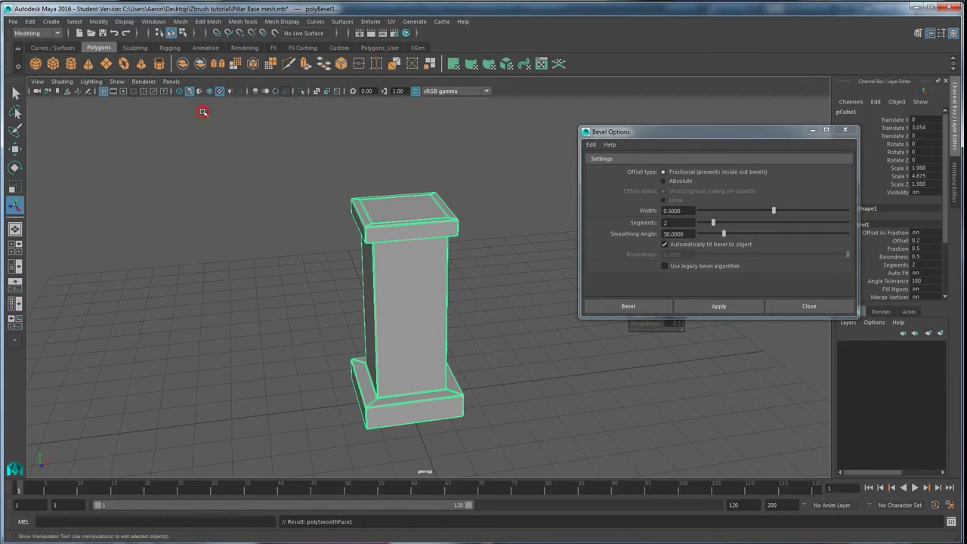
left_click(287, 278)
left_click_drag(367, 324, 405, 238, "alt")
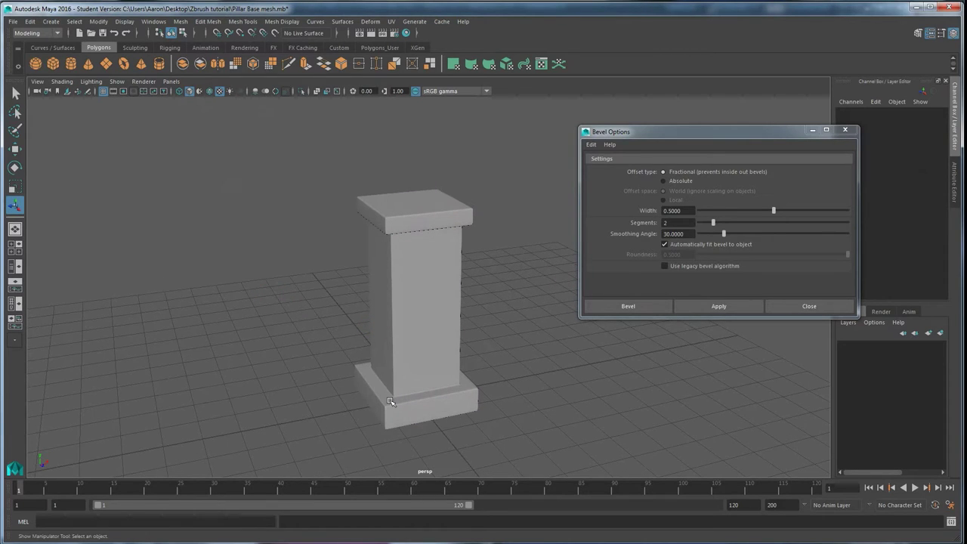
left_click_drag(468, 383, 444, 364, "alt")
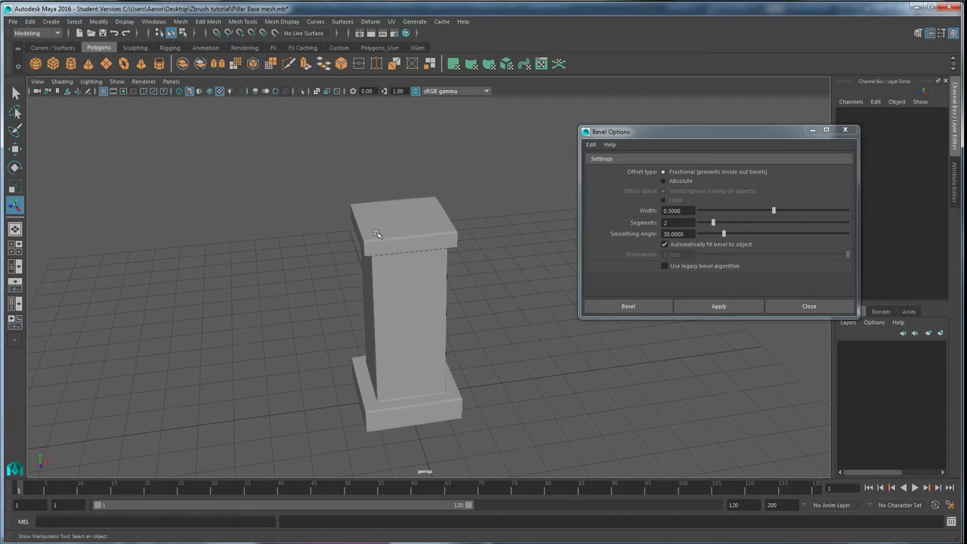
left_click(405, 248)
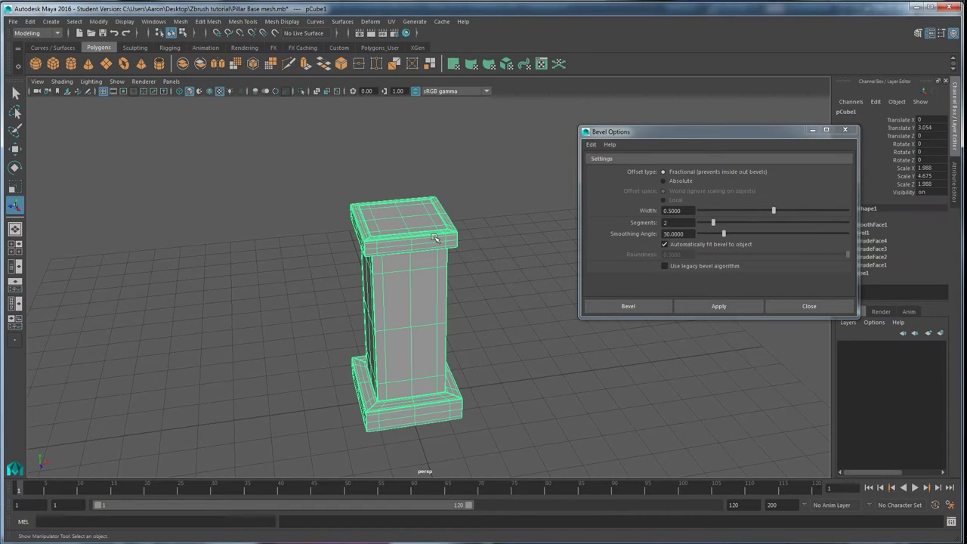
left_click(482, 303)
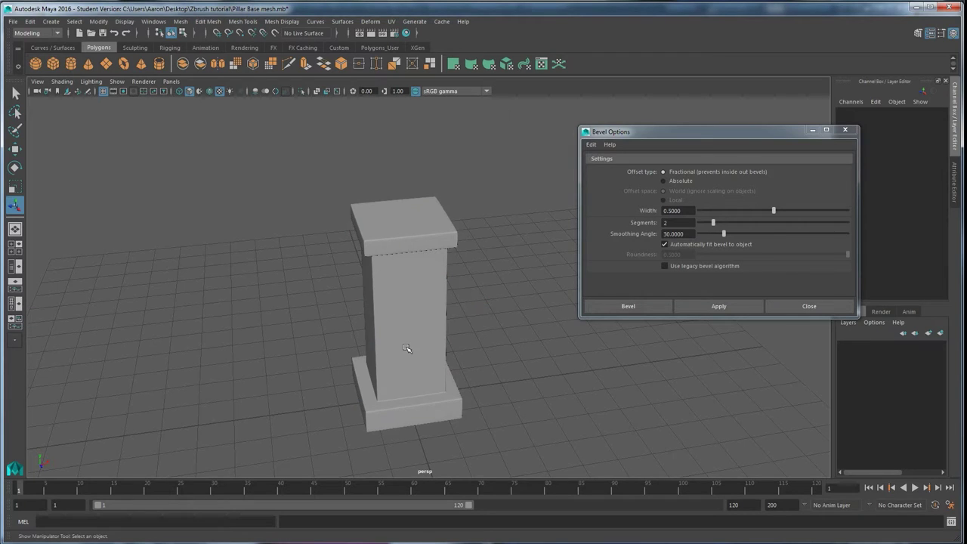
- Undo the smoothing and the two-segment bevel on the pillar
left_click(387, 323)
key("ctrl+z")
key("ctrl+z")
key("ctrl+z")
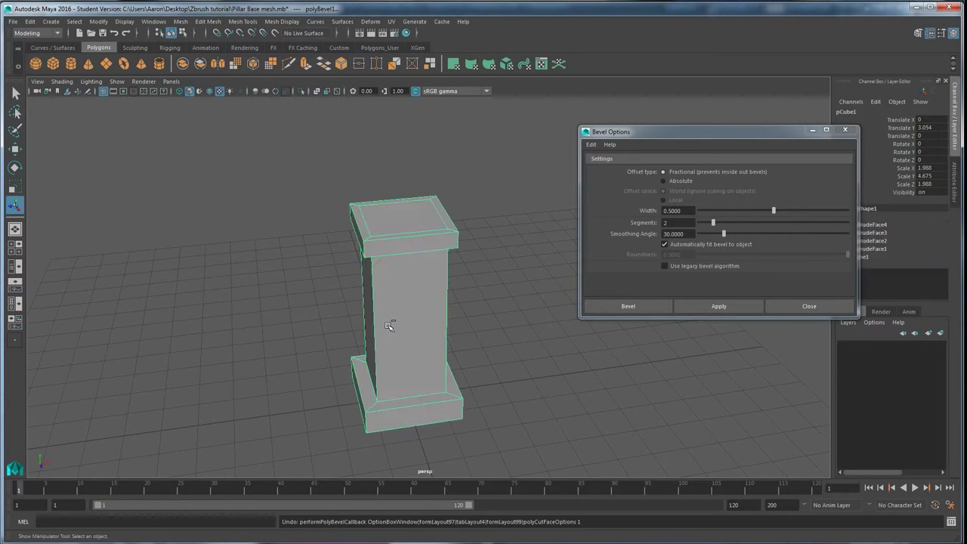
- Examine the unbevelled edges around the pillar's cap, shaft and plinth
left_click(405, 306)
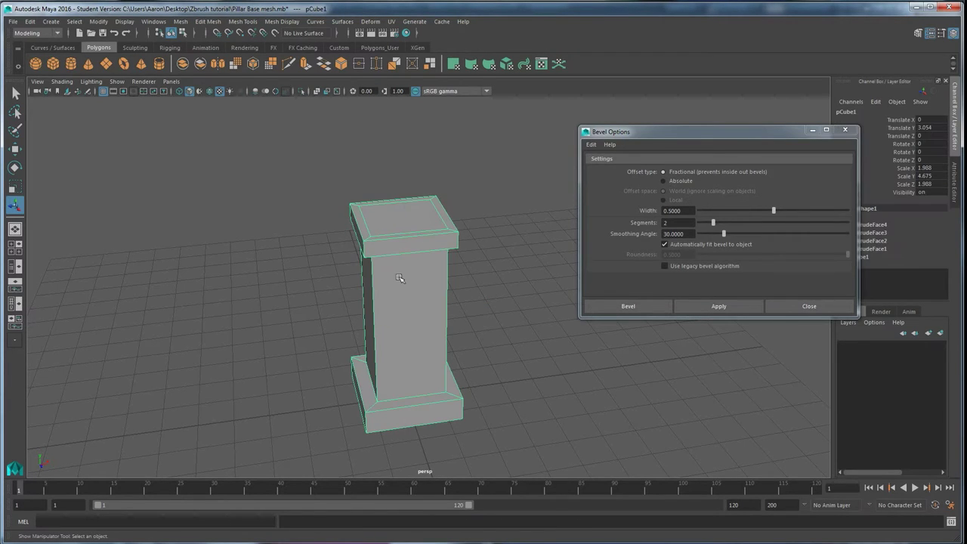
left_click_drag(401, 279, 399, 298, "alt")
right_click_drag(399, 298, 401, 289, "alt")
left_click_drag(401, 290, 399, 285, "alt")
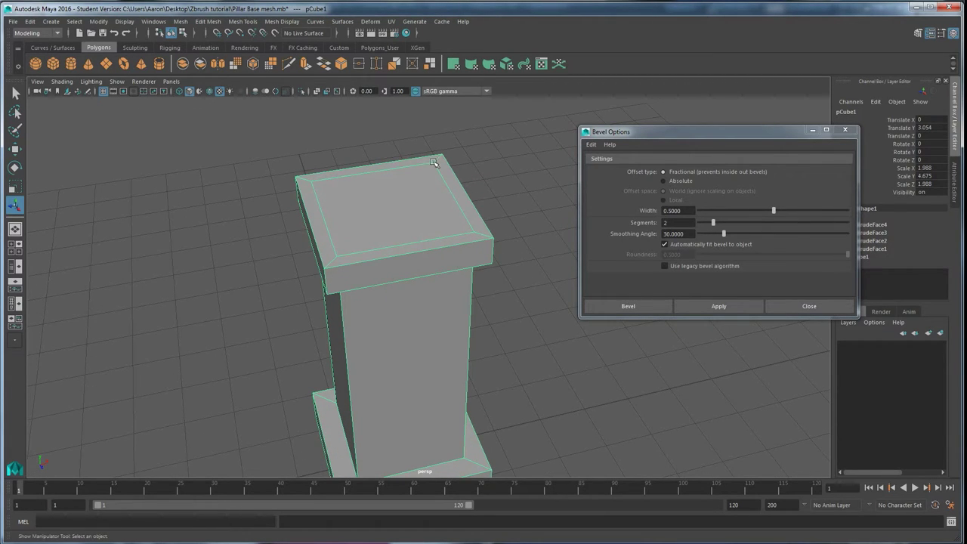
left_click_drag(339, 260, 351, 396, "alt")
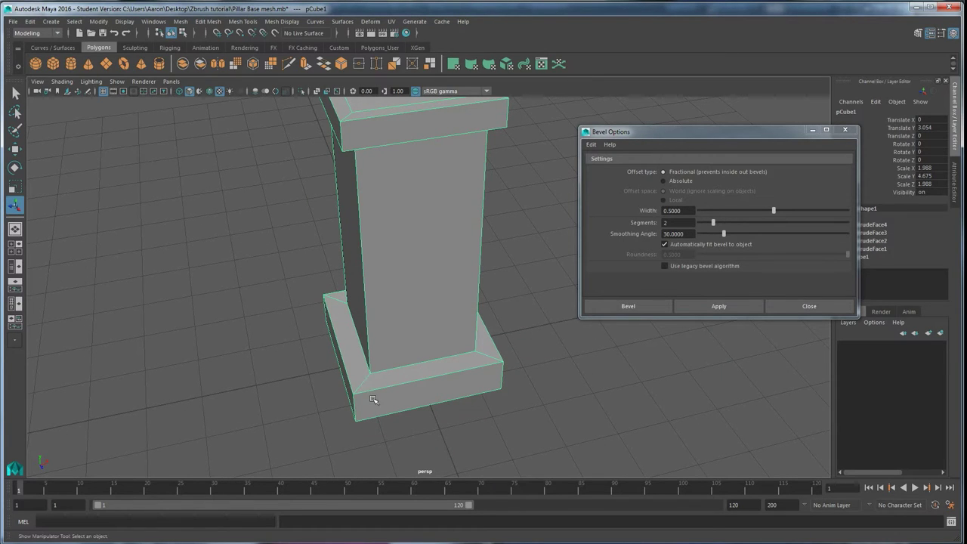
right_click_drag(372, 399, 367, 393, "alt")
left_click_drag(367, 393, 412, 412, "alt")
left_click_drag(309, 250, 302, 240, "alt")
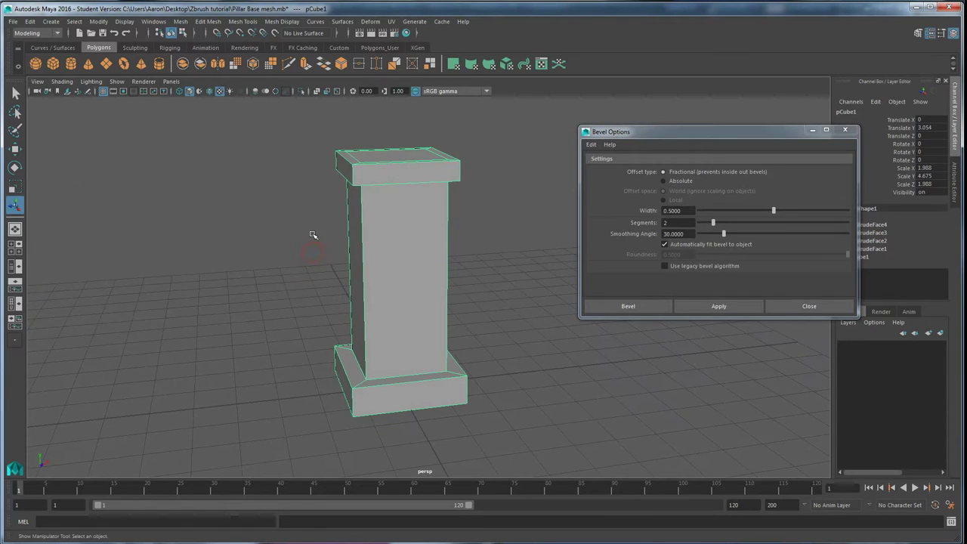
- Insert an edge loop around the top of the pillar's shaft, just below the cap
left_click(208, 22)
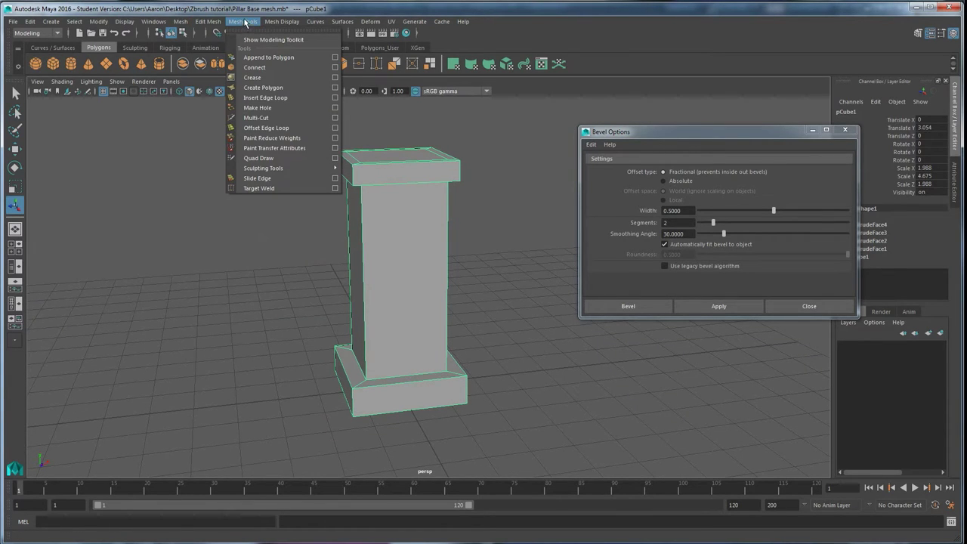
left_click(259, 98)
scroll(341, 242, "up", 10)
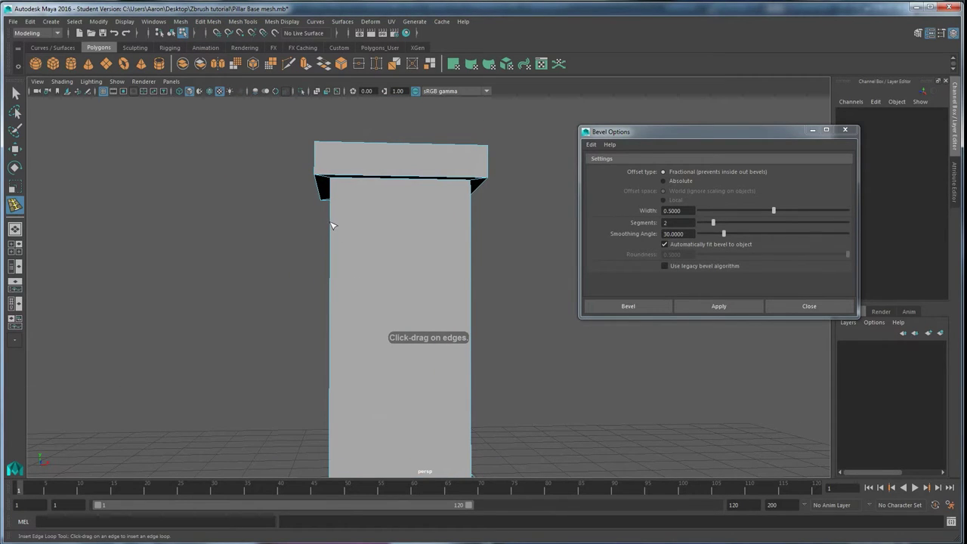
left_click(332, 225)
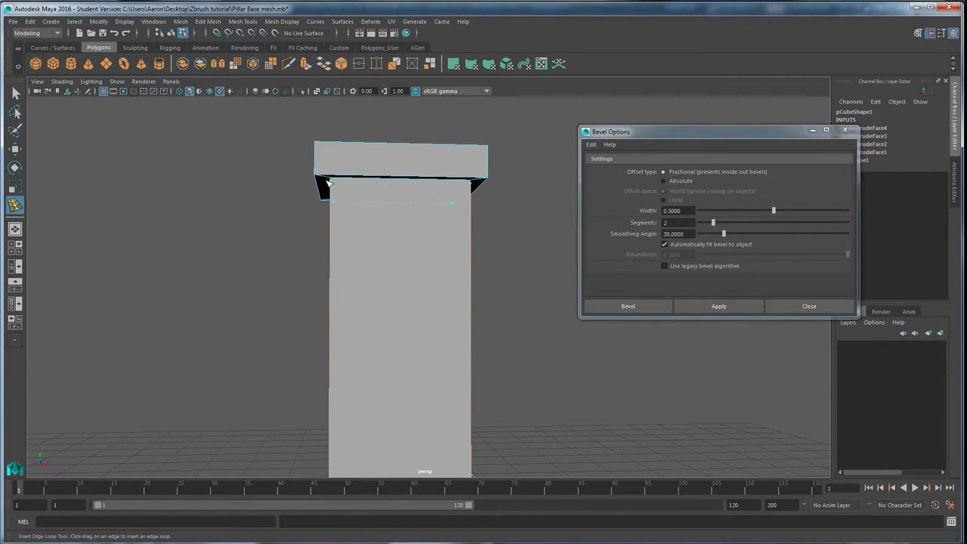
left_click(328, 184)
- Insert edge loops around the cap's sides close to its lower and upper edges, and return to object mode
left_click_drag(325, 196, 329, 170, "alt")
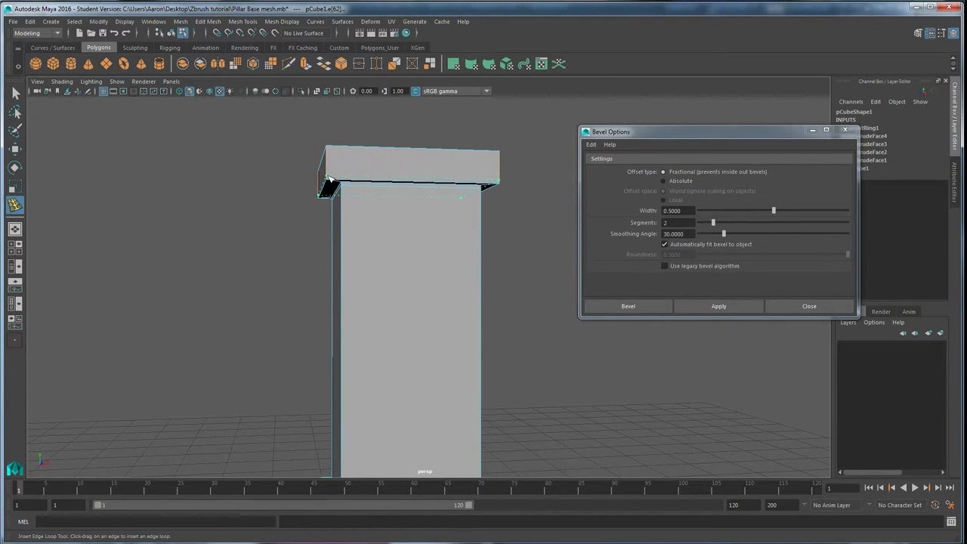
left_click(328, 180)
left_click_drag(330, 150, 325, 198, "alt")
left_click(328, 172)
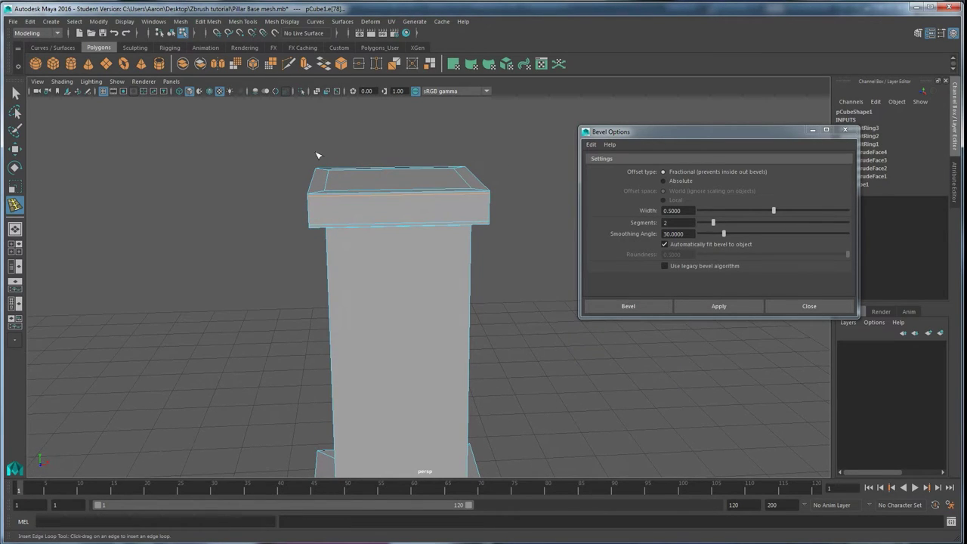
right_click_drag(372, 218, 421, 222)
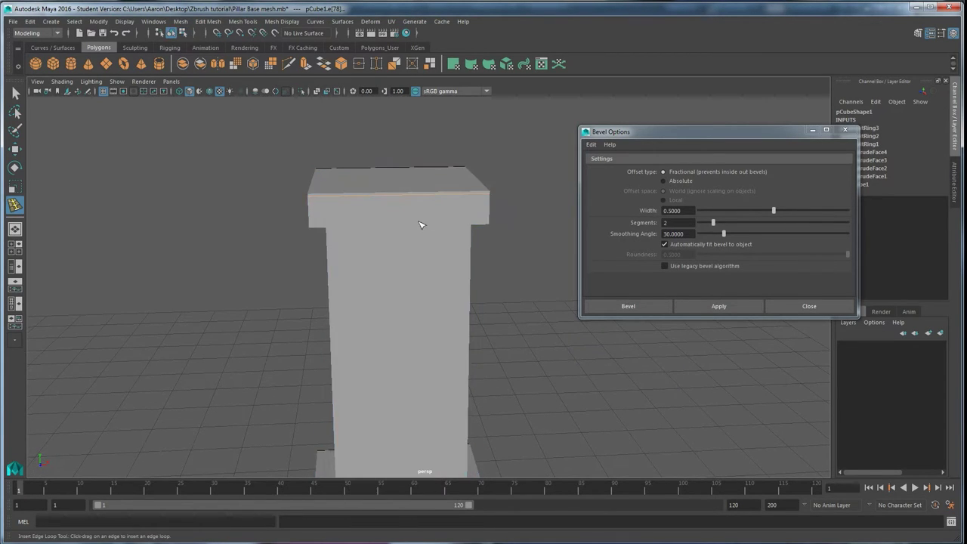
key("w")
key("F8")
- Smooth the whole pillar mesh and inspect how the edge loops hold the cap's shape
left_click(181, 21)
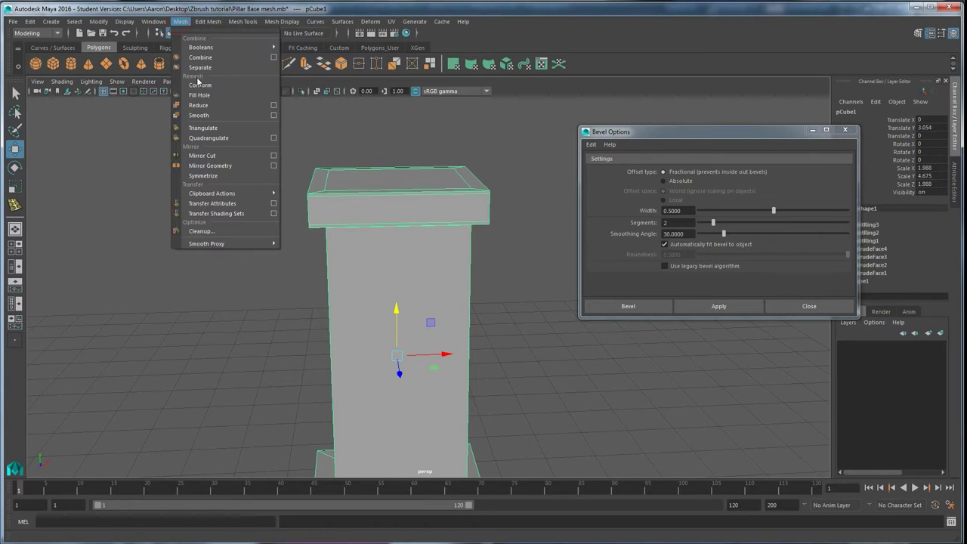
left_click(206, 115)
left_click(235, 222)
key("t")
left_click_drag(244, 229, 267, 218, "alt")
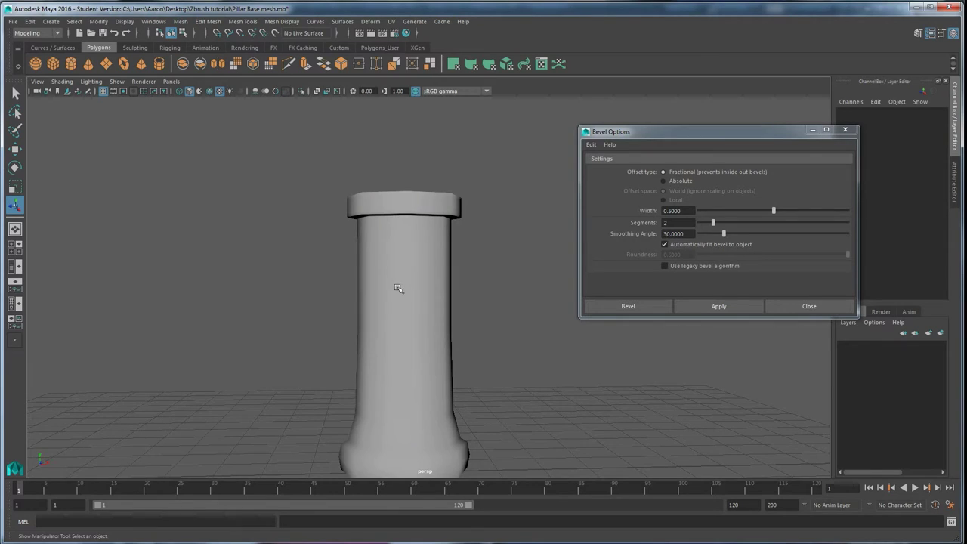
- Undo the smoothing of the pillar mesh
left_click_drag(398, 289, 396, 390, "alt")
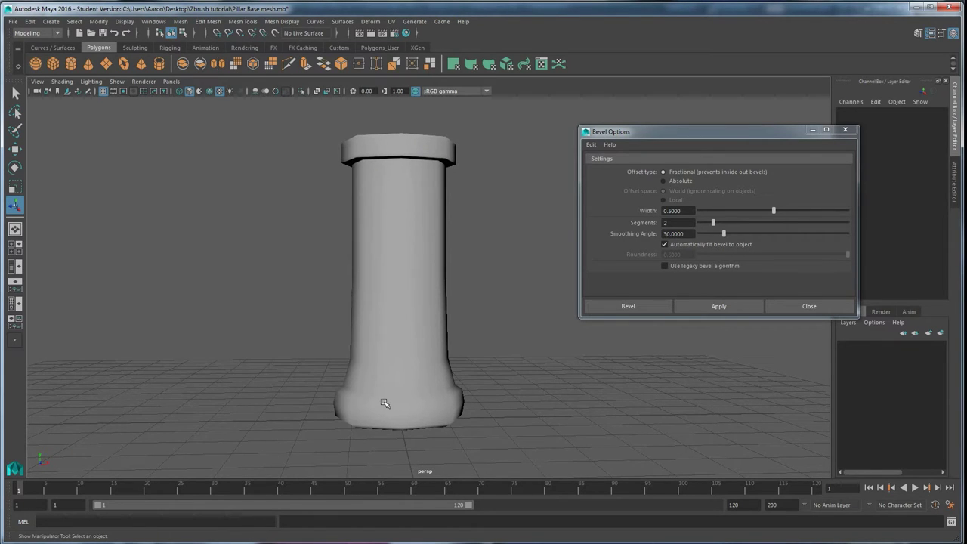
left_click(385, 404)
key("ctrl+z")
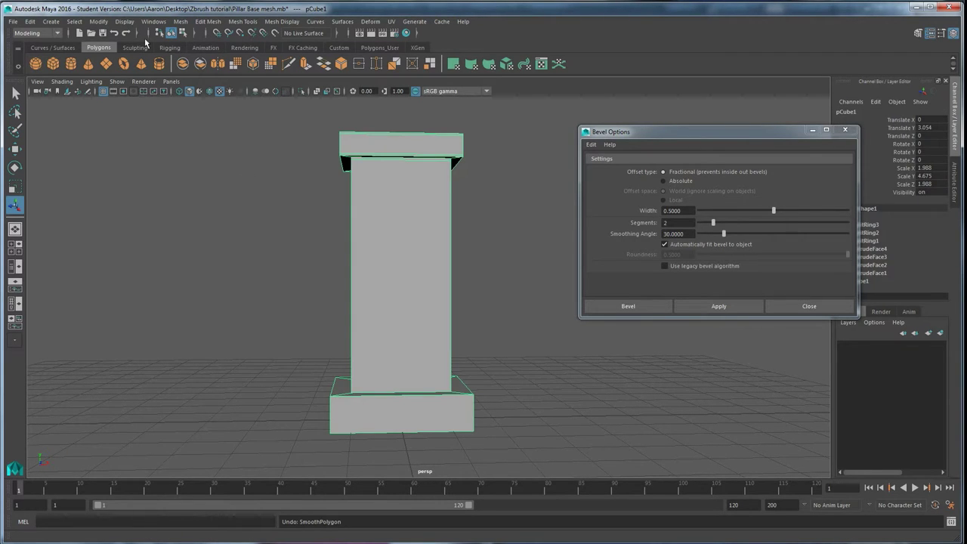
- Insert an edge loop around the shaft, about a quarter of its height above the plinth, and return to object mode
left_click(181, 22)
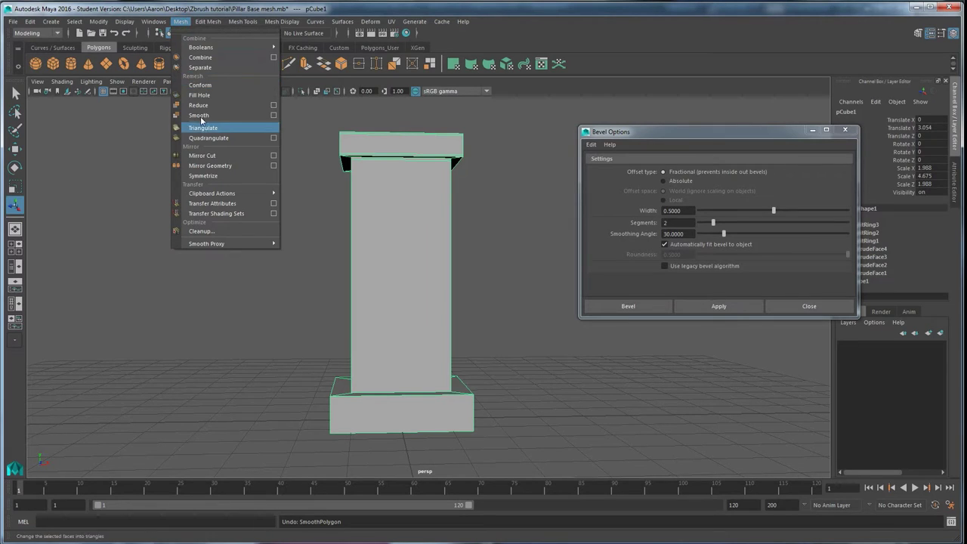
mouse_move(235, 21)
left_click(266, 98)
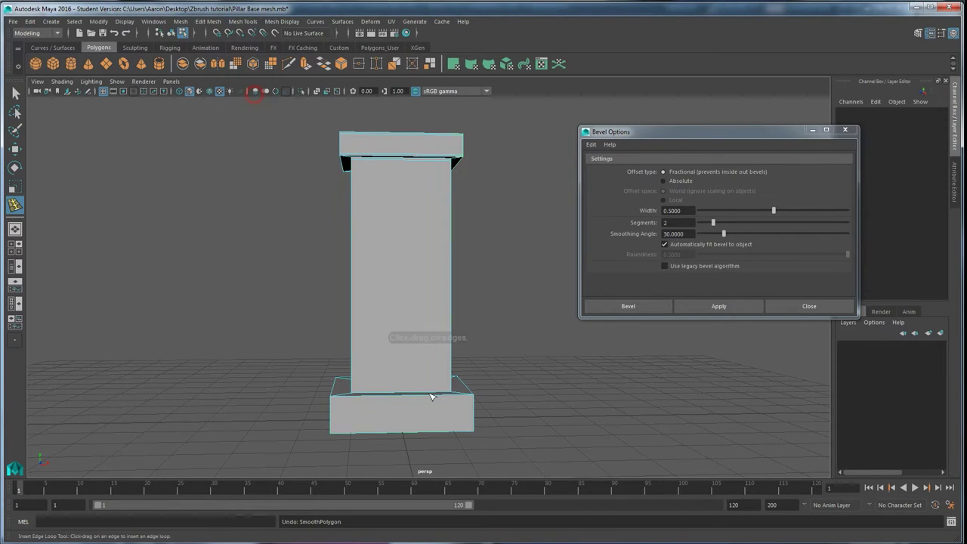
left_click_drag(355, 370, 355, 390)
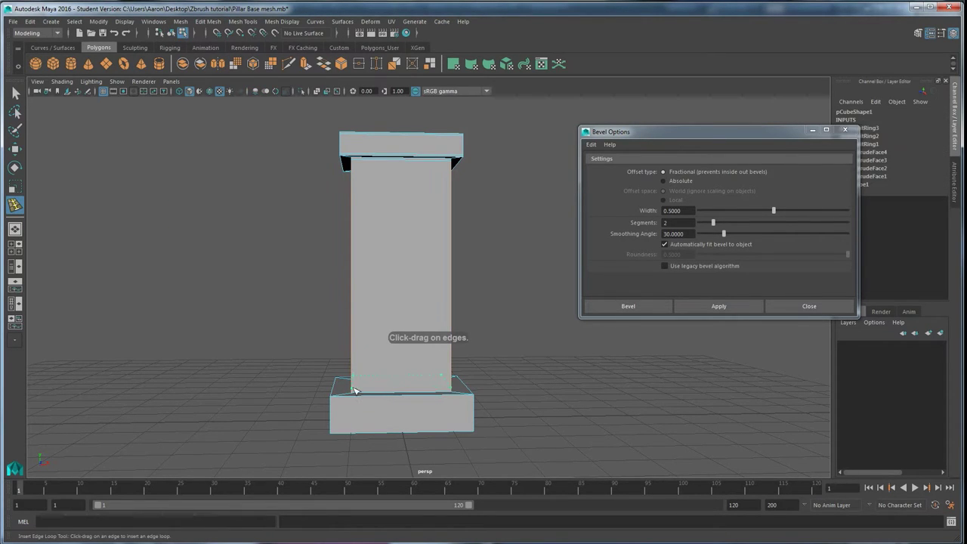
left_click(352, 339)
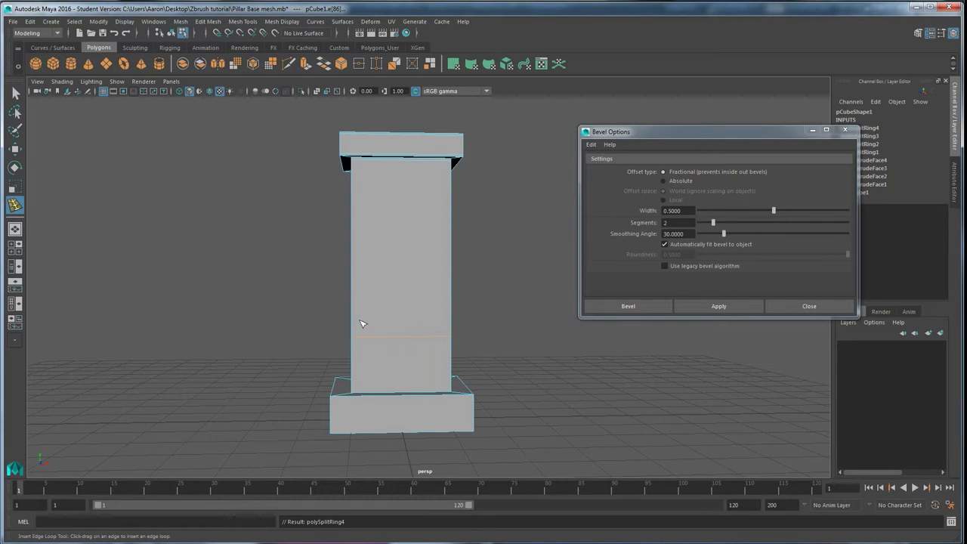
key("w")
right_click_drag(394, 271, 428, 259)
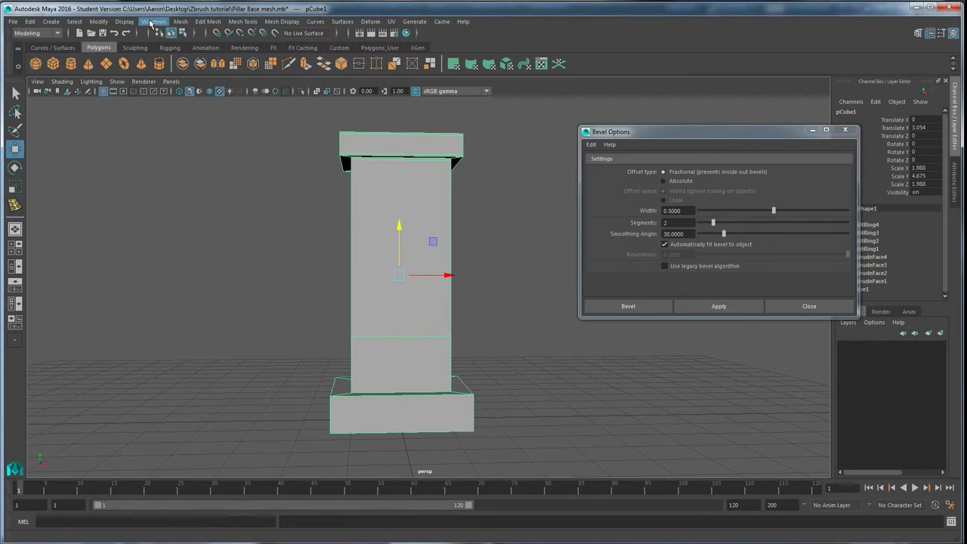
- Smooth the pillar to check the transition between shaft and plinth, and undo both the smoothing and the last edge loop
left_click(181, 21)
left_click(199, 115)
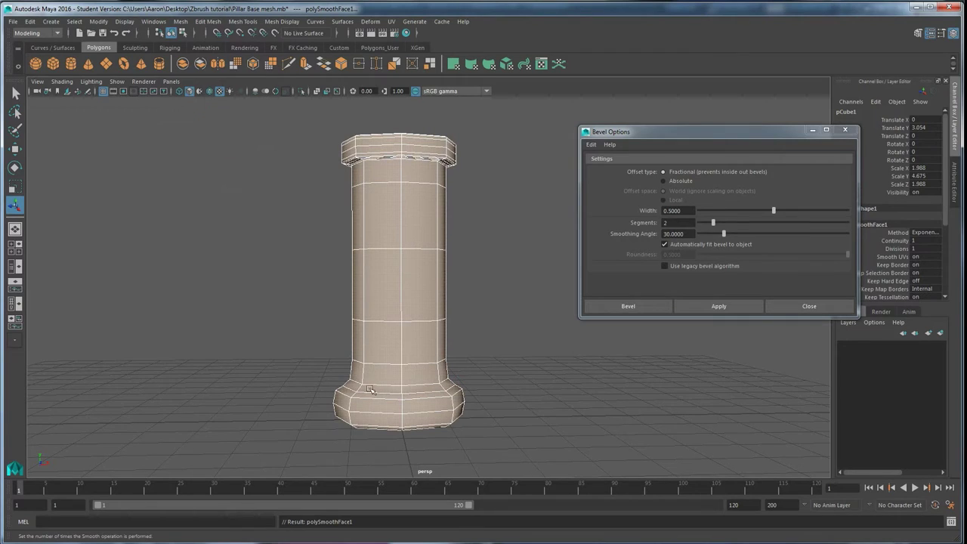
left_click(330, 343)
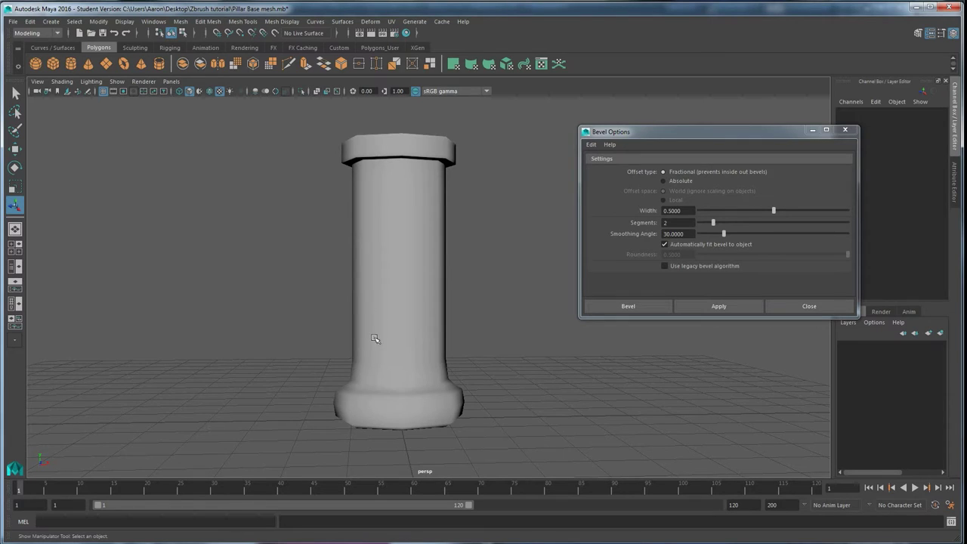
left_click(380, 386)
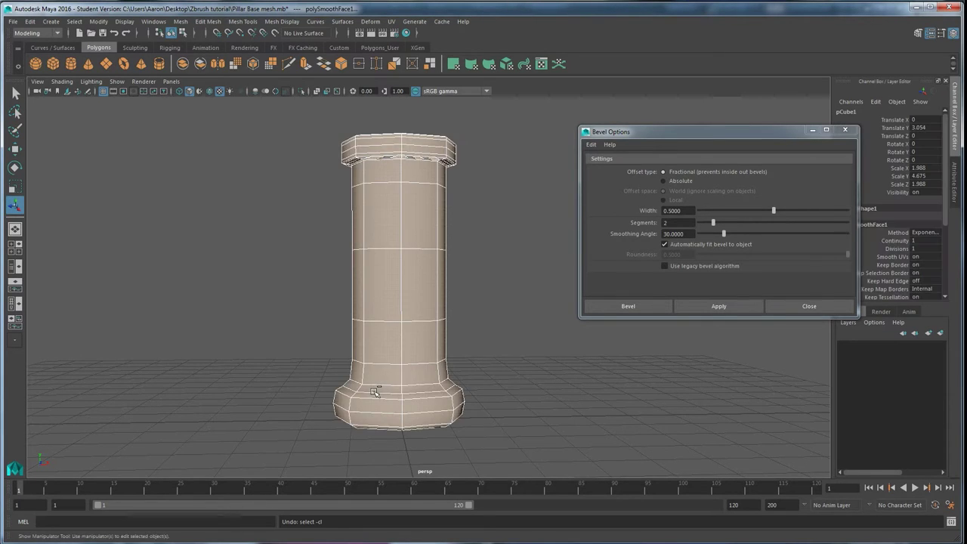
key("ctrl+z")
key("ctrl+z")
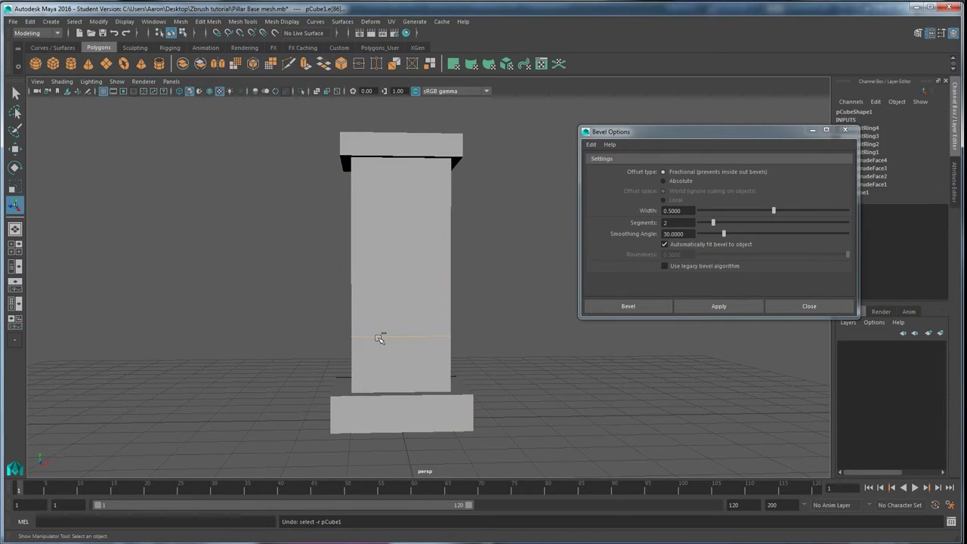
- Insert an edge loop around the bottom of the shaft, just above the plinth, and return to object mode
left_click(242, 21)
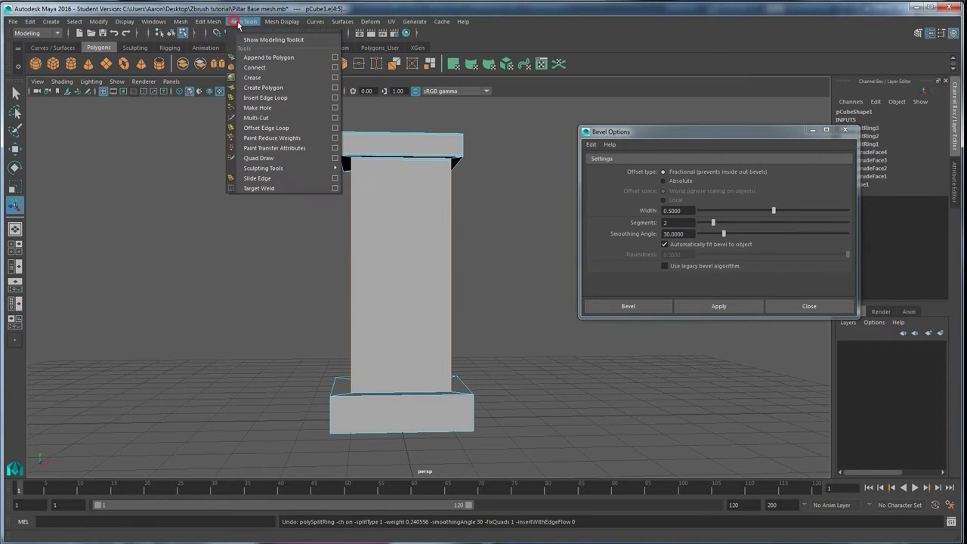
left_click(263, 97)
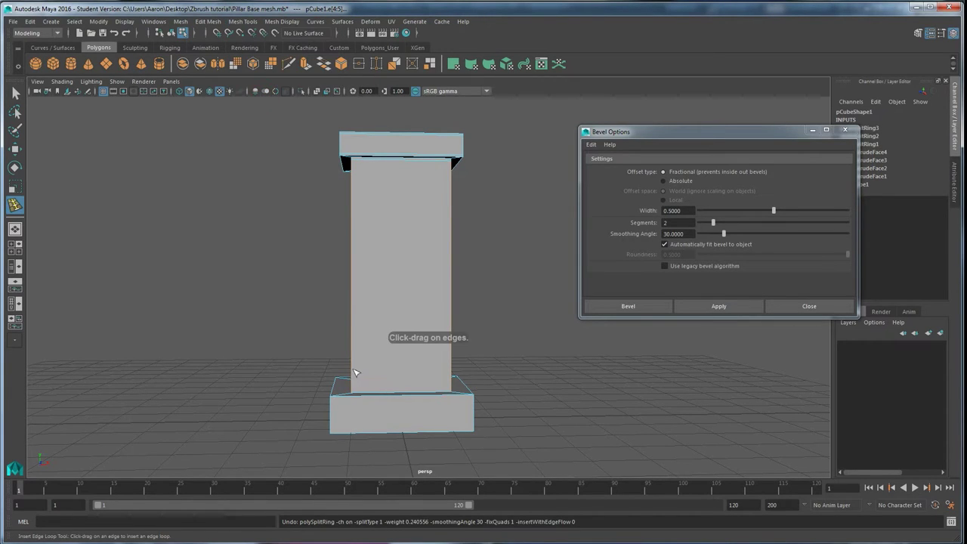
left_click_drag(351, 368, 352, 390)
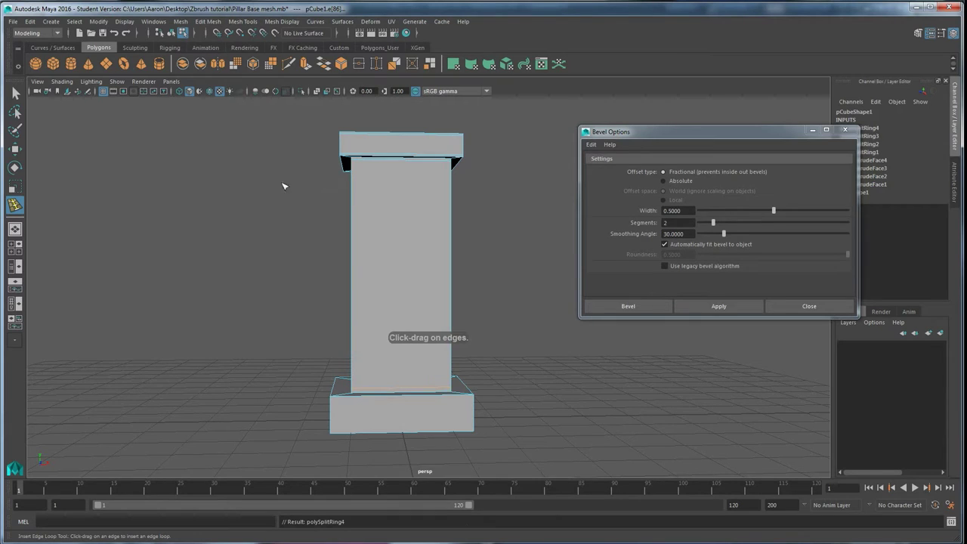
mouse_move(421, 232)
right_mouse_down()
mouse_move(453, 227)
mouse_move(435, 231)
right_mouse_up()
key("w")
left_click(404, 216)
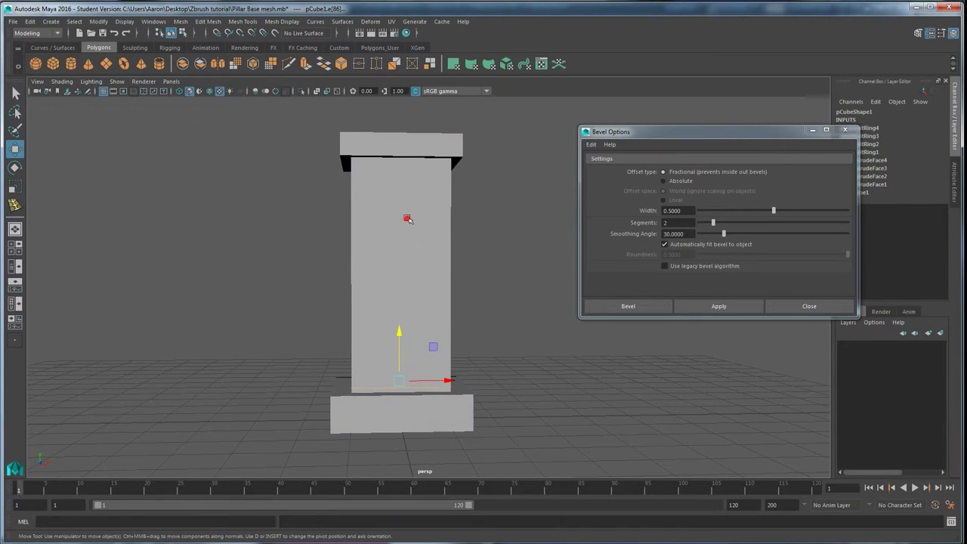
- Smooth the pillar to check how the shaft meets the plinth, and undo the smoothing
left_click(181, 21)
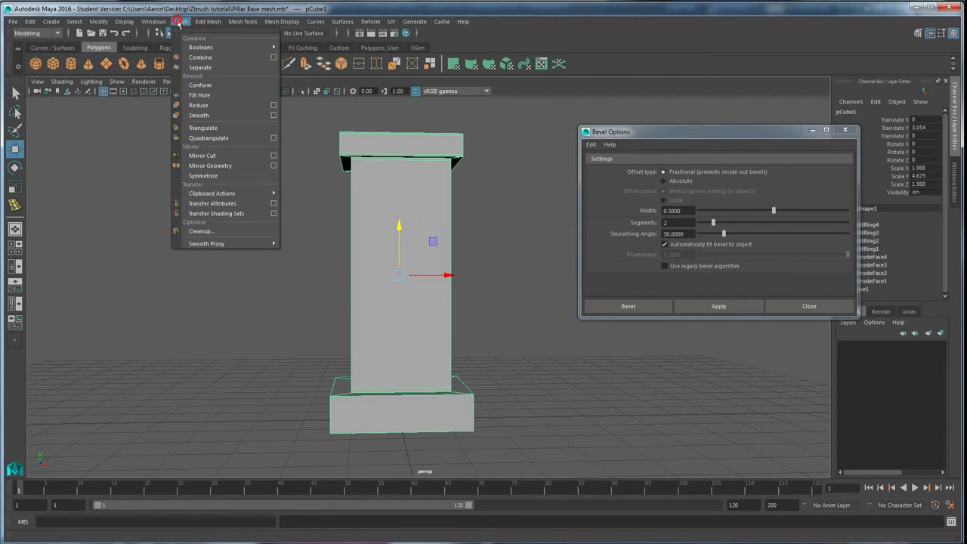
left_click(198, 115)
left_click(312, 371)
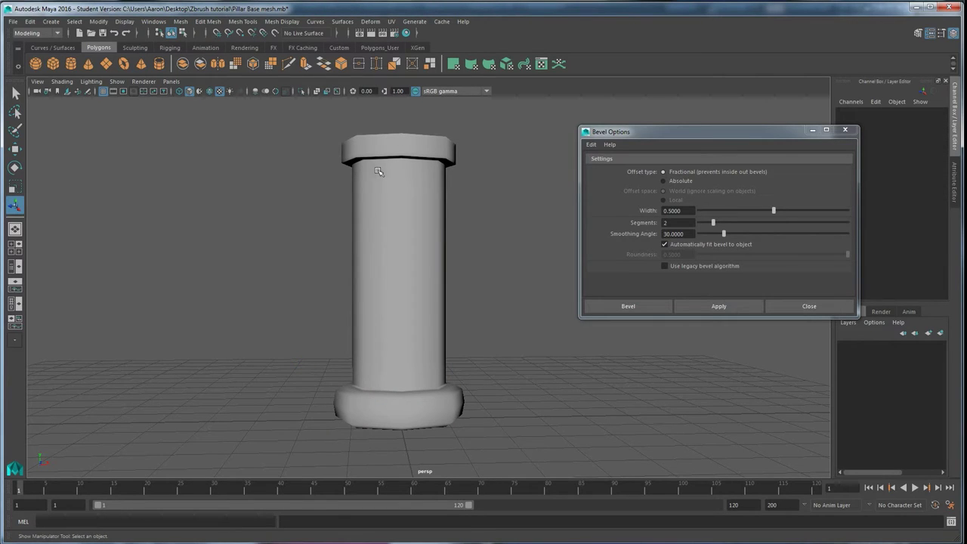
left_click(381, 392)
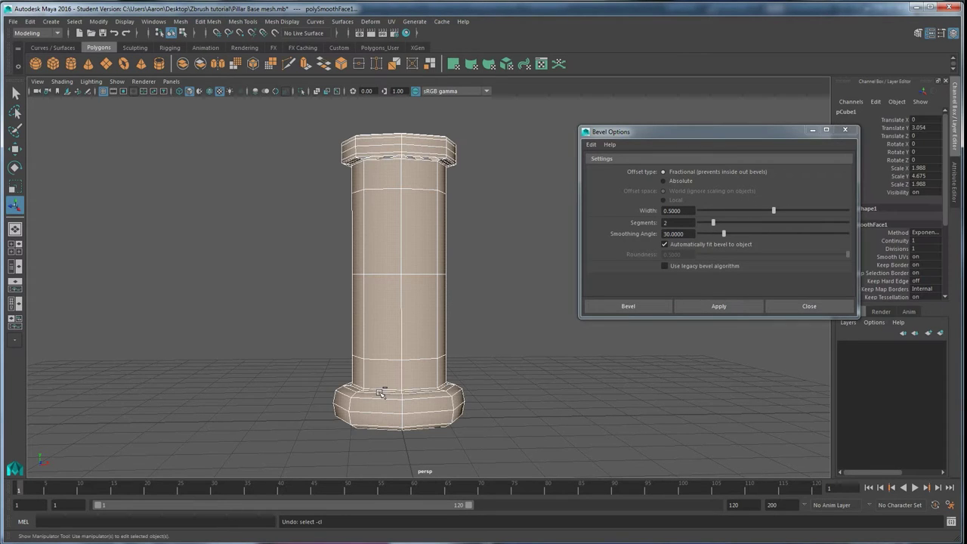
key("ctrl+z")
- Insert edge loops around the plinth's sides close to its upper and lower edges
left_click_drag(357, 246, 369, 255, "alt")
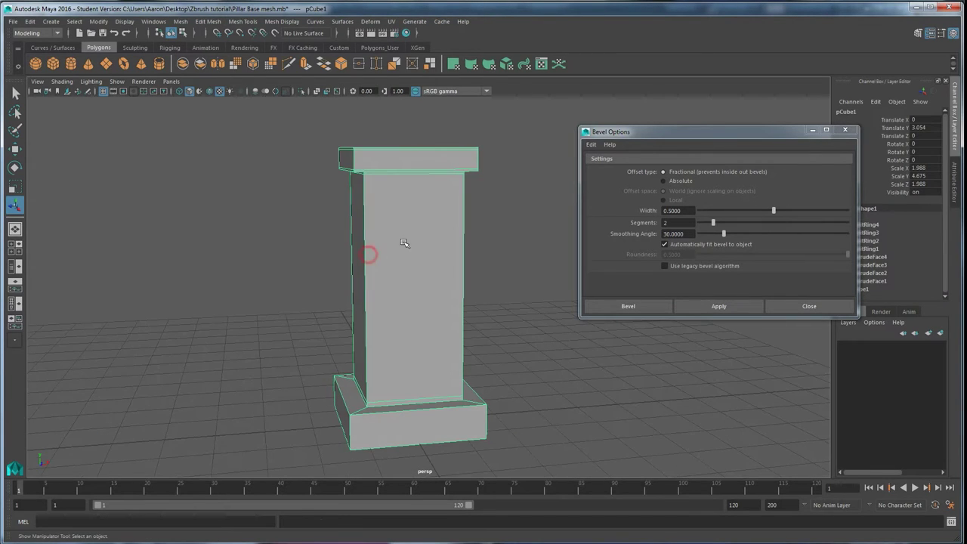
left_click_drag(386, 430, 373, 390, "alt")
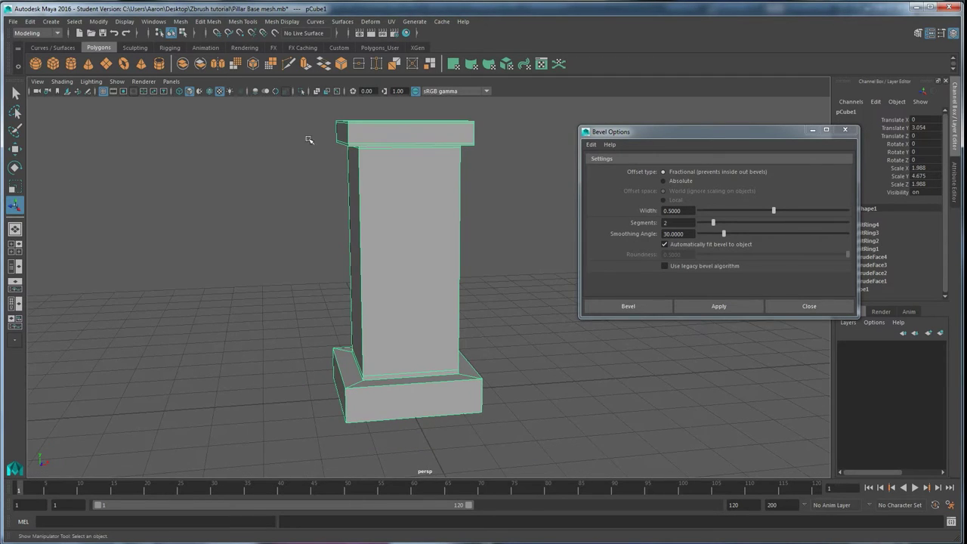
left_click(252, 25)
left_click(267, 104)
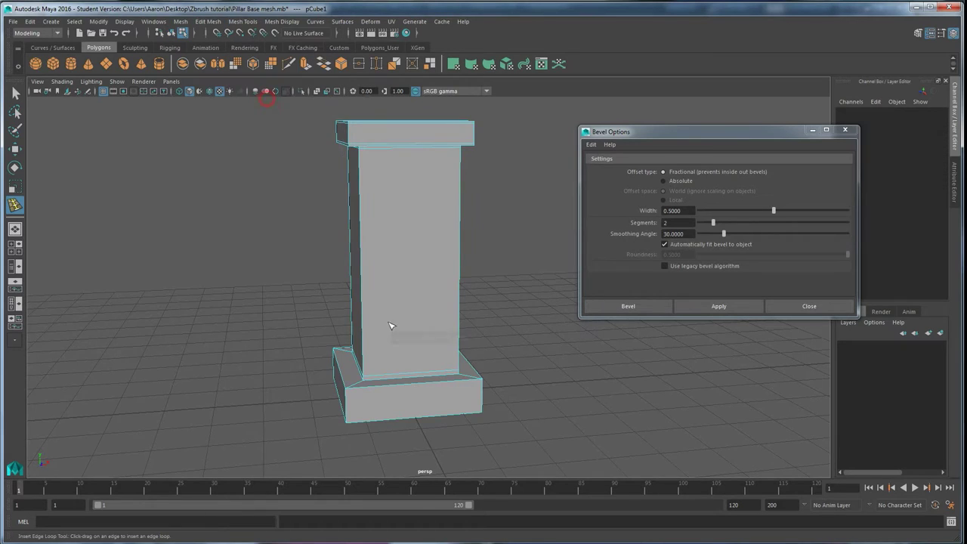
left_click_drag(391, 327, 409, 405, "alt")
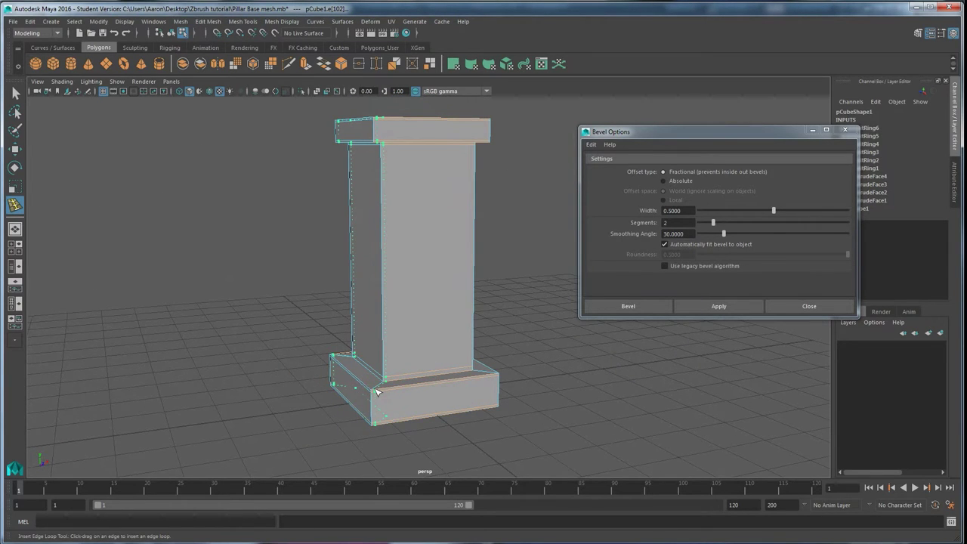
- Insert vertical edge loops running the pillar's full height close to its corners, and return to object mode
left_click_drag(376, 391, 377, 390)
left_click_drag(471, 401, 313, 396, "alt")
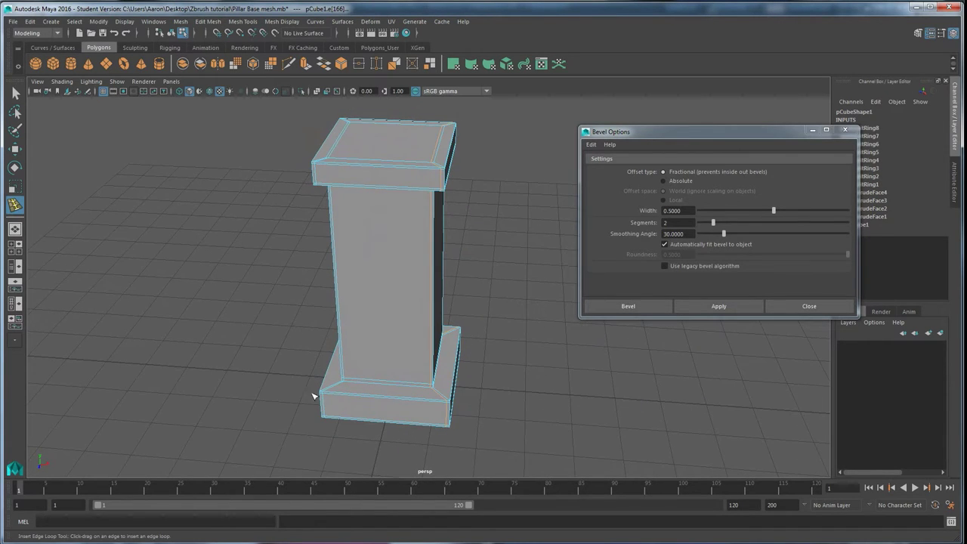
left_click_drag(438, 408, 385, 388, "alt")
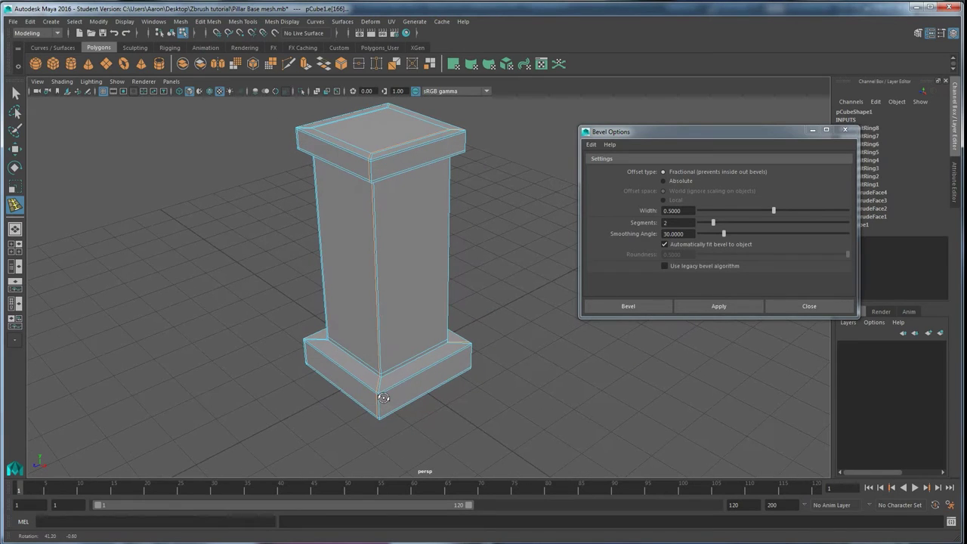
left_click_drag(339, 330, 357, 333, "alt")
key("w")
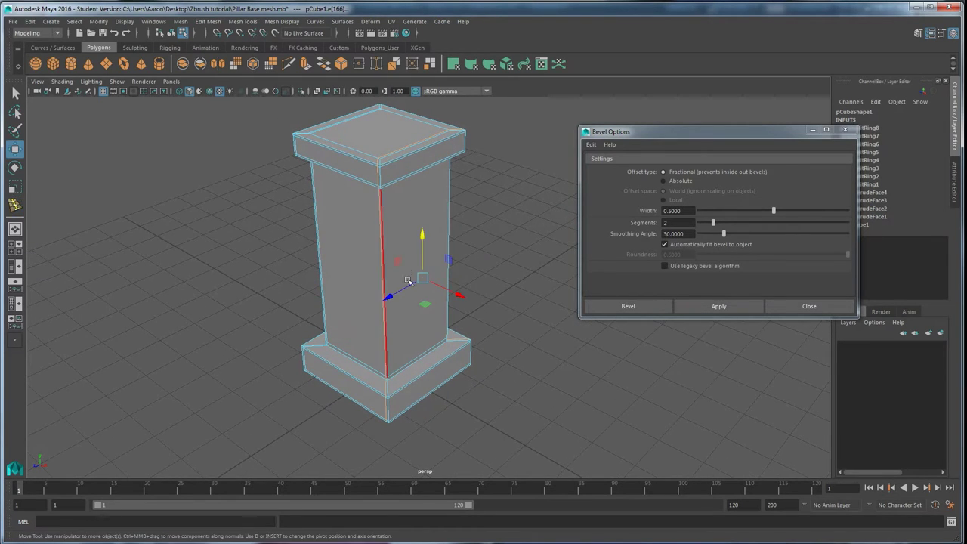
right_click_drag(408, 280, 447, 254)
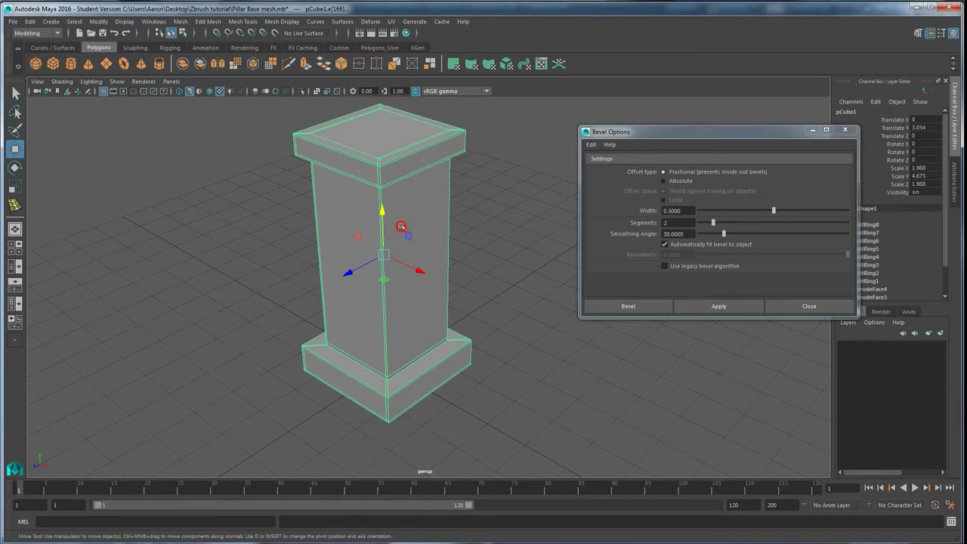
- Smooth the whole pillar mesh and inspect its corners
left_click(180, 23)
left_click(195, 117)
left_click(216, 222)
mouse_move(328, 250)
left_mouse_down("alt")
mouse_move(384, 252)
mouse_move(317, 240)
left_mouse_up("alt")
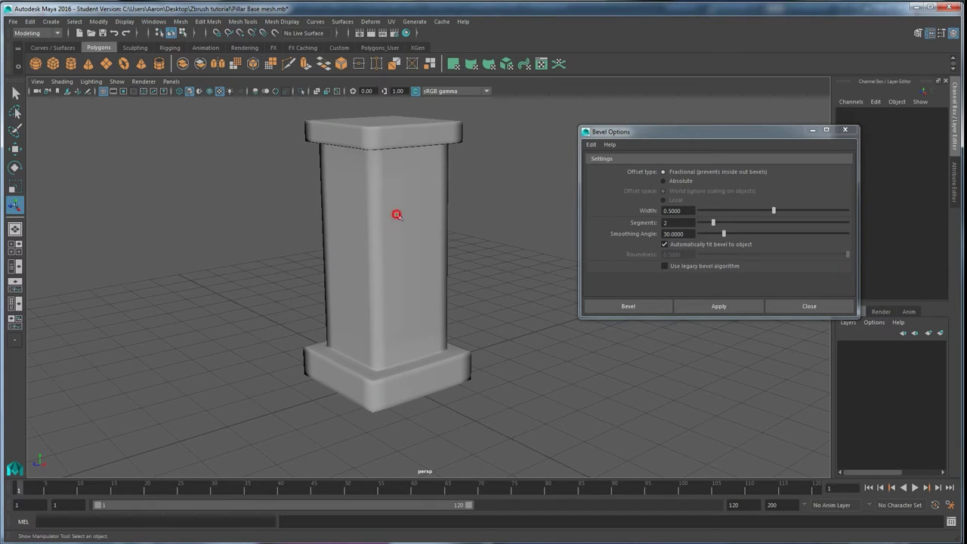
- Set the pillar's smooth divisions to 2
left_click(433, 233)
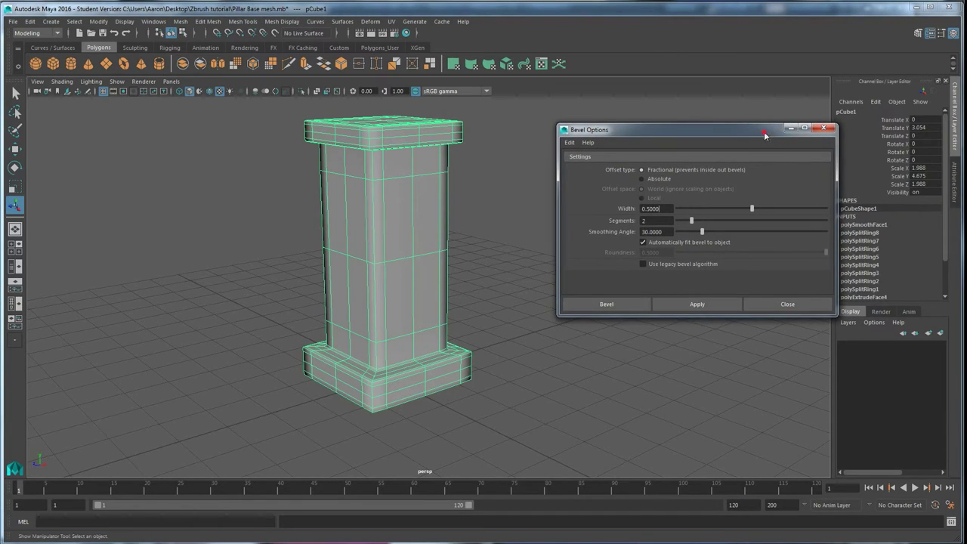
left_click_drag(764, 133, 750, 124)
left_click(857, 225)
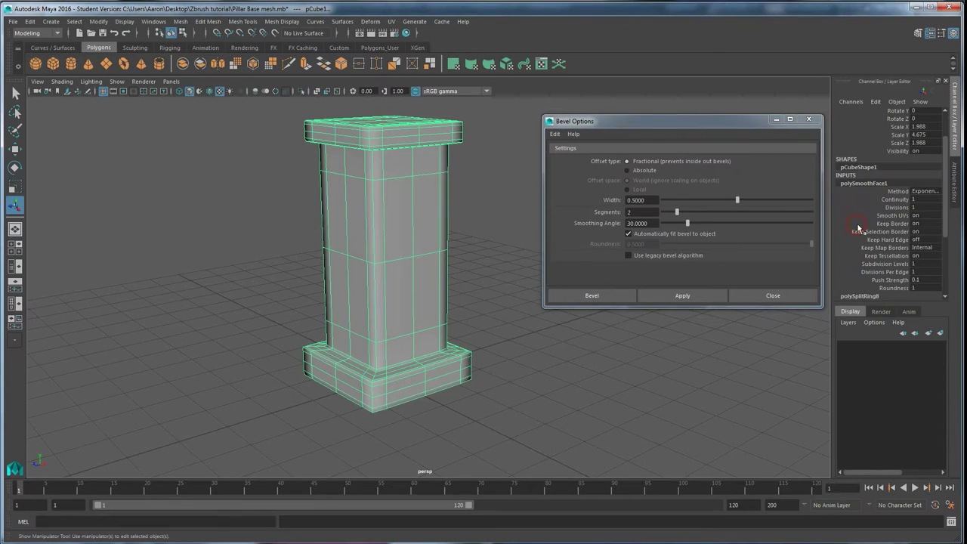
left_click(922, 206)
key("Return")
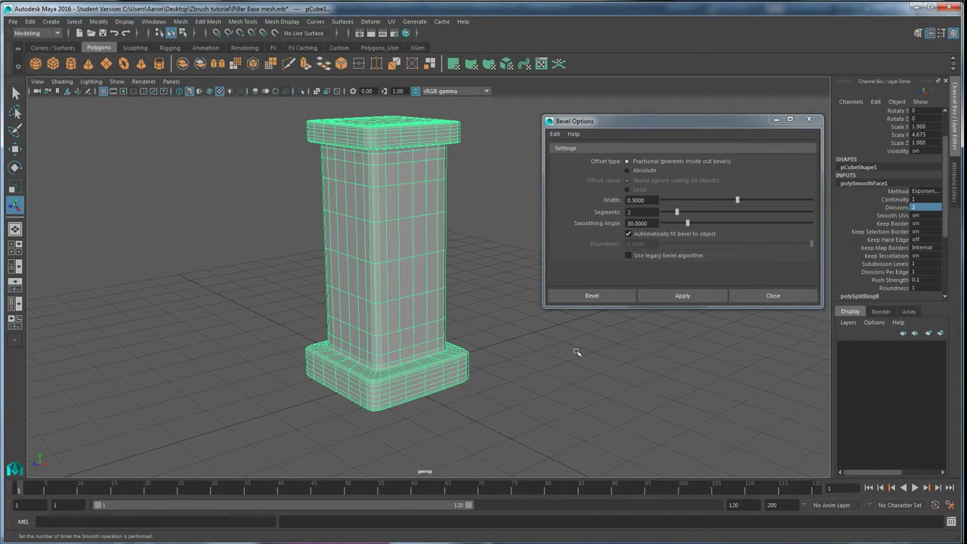
- Examine the smoothed pillar's shape and edge distribution from several angles, with and without its wireframe
left_click(484, 276)
left_click_drag(430, 242, 396, 275, "alt")
left_click_drag(385, 355, 383, 327, "alt")
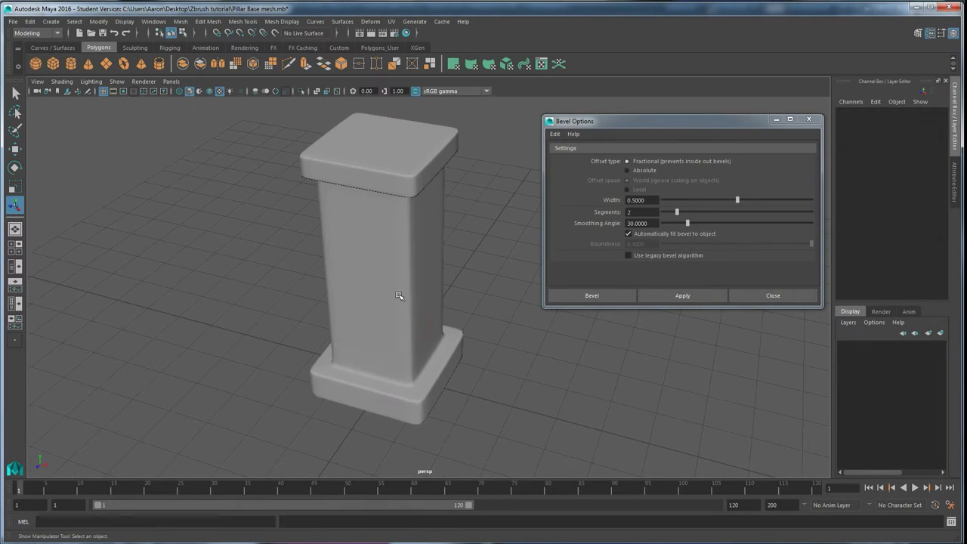
left_click_drag(427, 324, 393, 339, "alt")
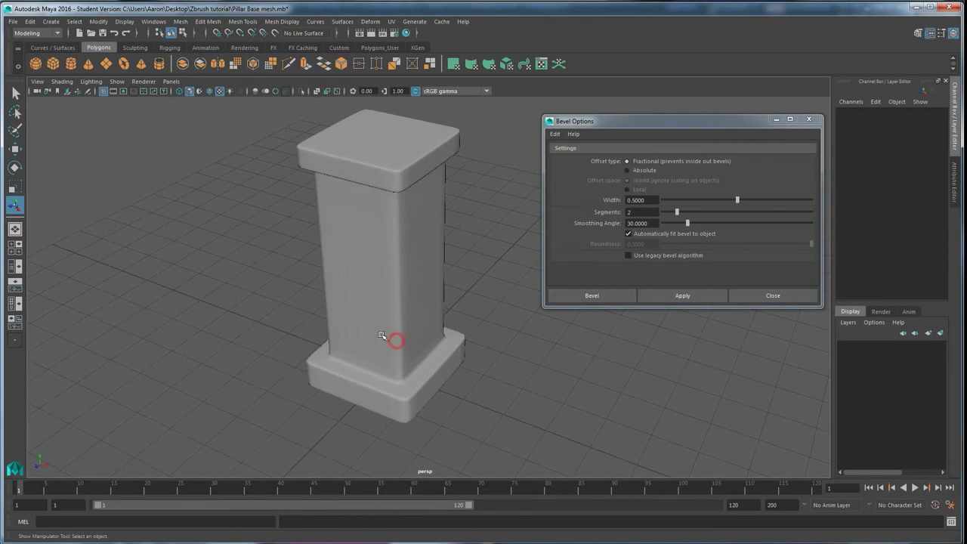
left_click(399, 287)
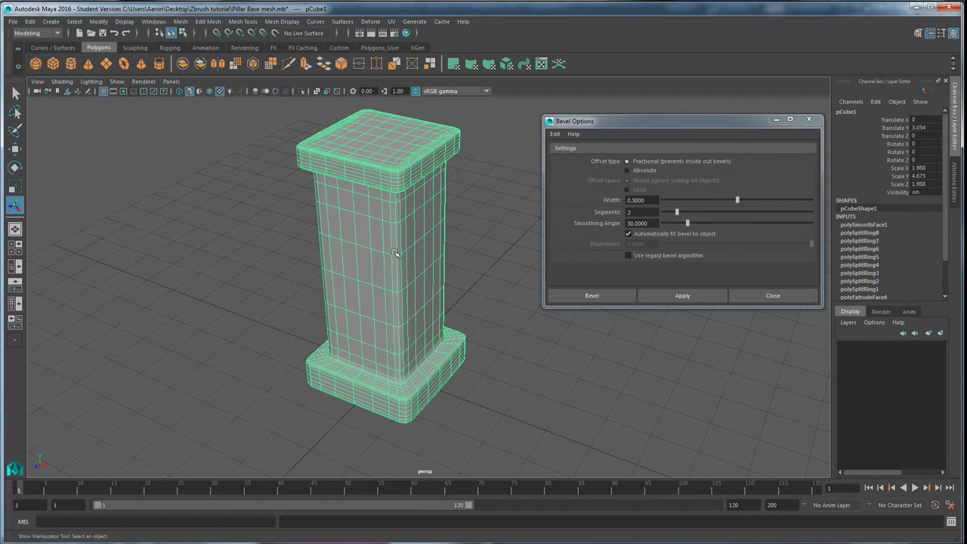
left_click(463, 275)
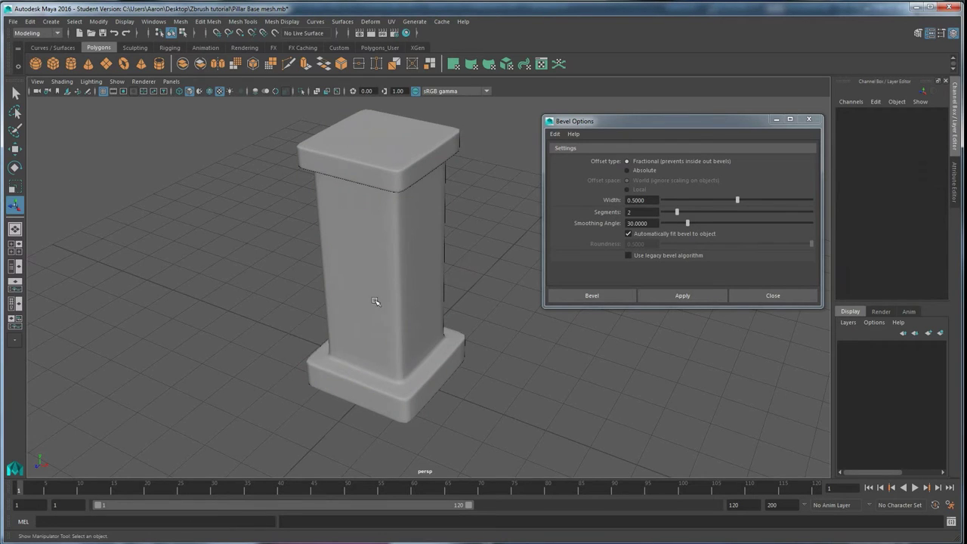
left_click_drag(376, 302, 534, 238, "alt")
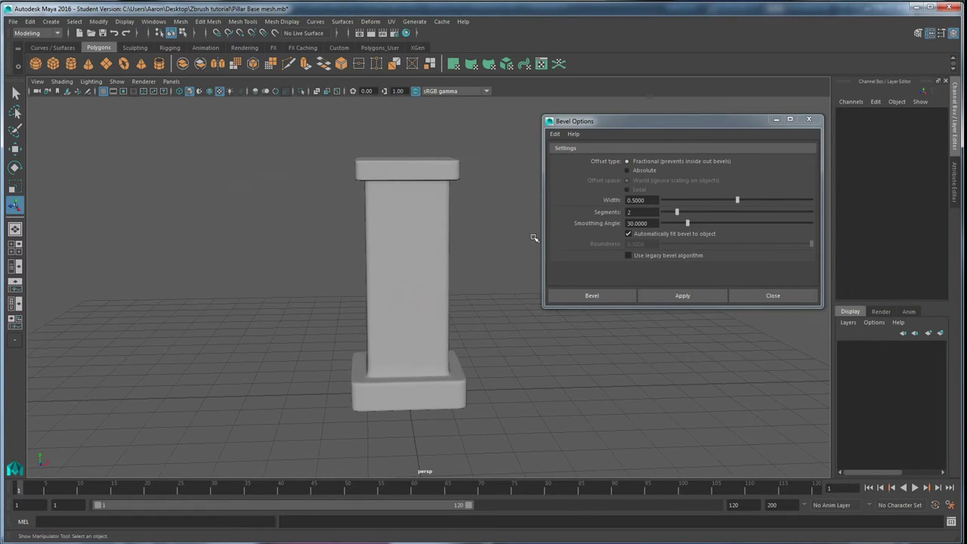
- Close the bevel options and undo the pillar's smoothing along with its division change
left_click(809, 118)
left_click_drag(497, 278, 431, 335, "alt")
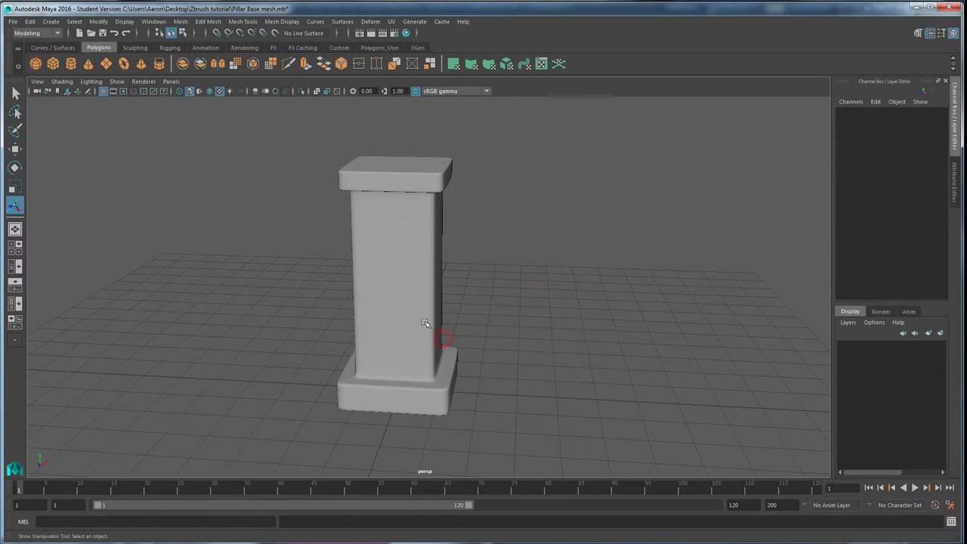
left_click(401, 277)
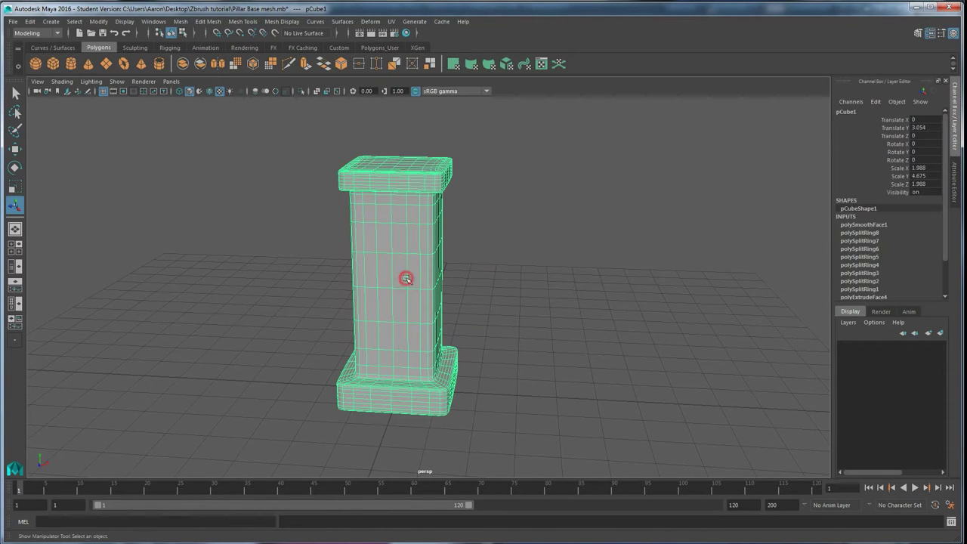
left_click(785, 257)
key("ctrl+z")
left_click(861, 224)
key("ctrl+z")
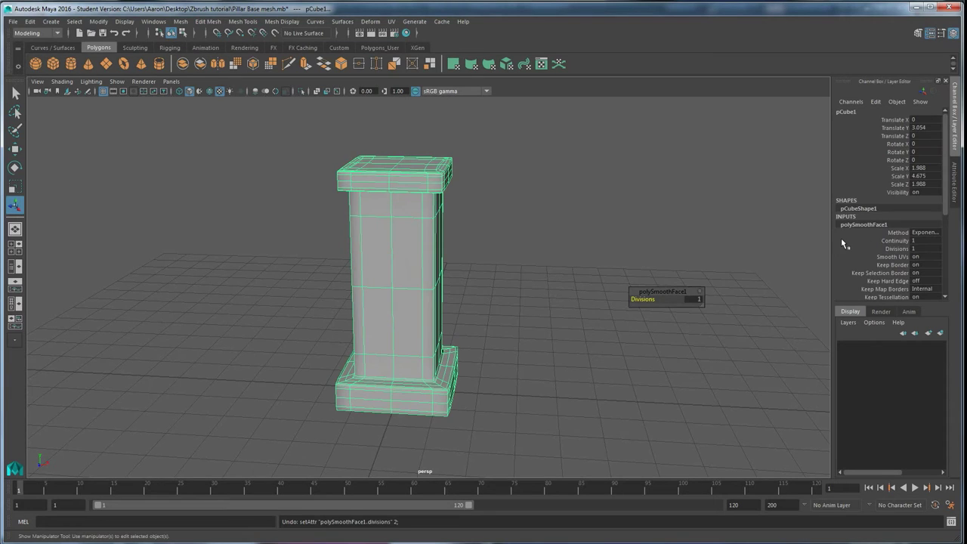
key("ctrl+z")
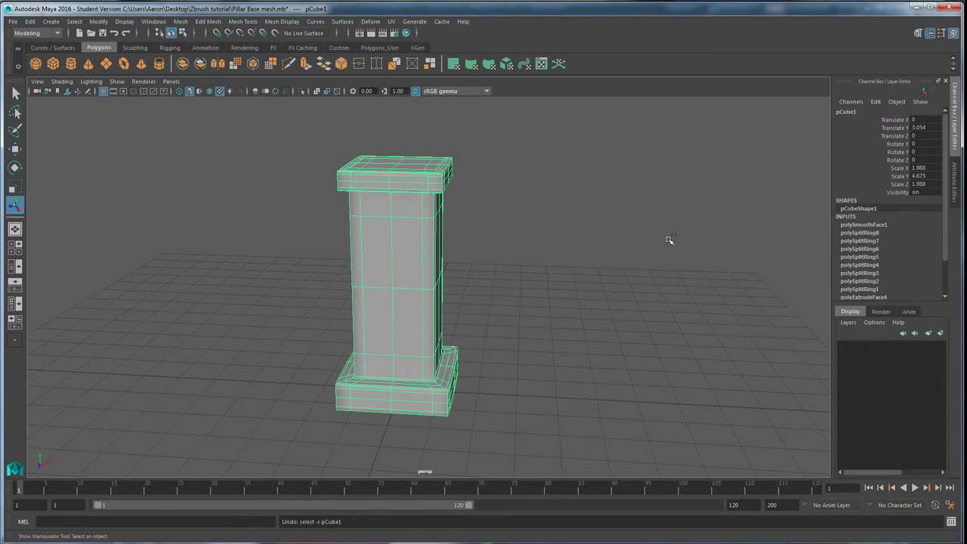
left_click(522, 277)
left_click_drag(521, 277, 421, 268, "alt")
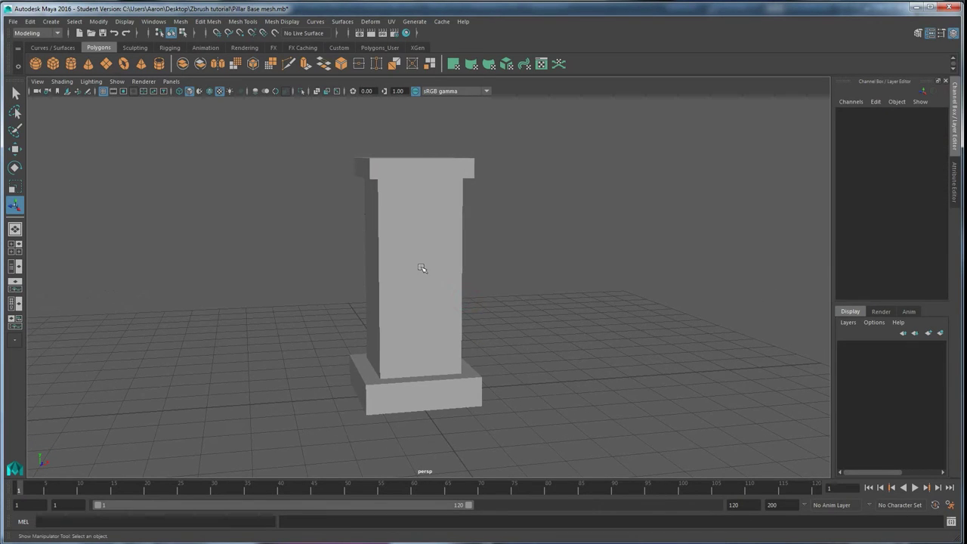
- Insert three roughly evenly spaced horizontal edge loops along the pillar's shaft
left_click(422, 268)
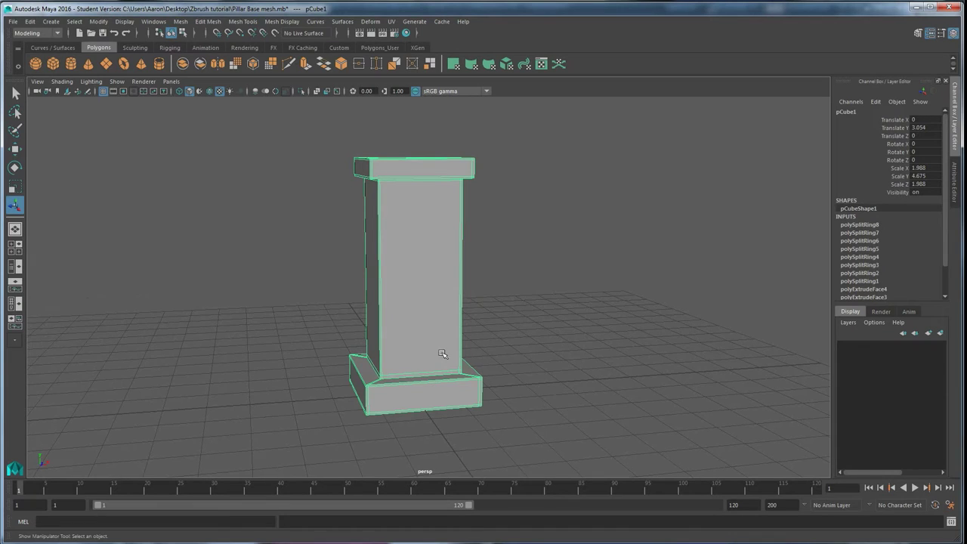
left_click_drag(432, 250, 400, 218, "alt")
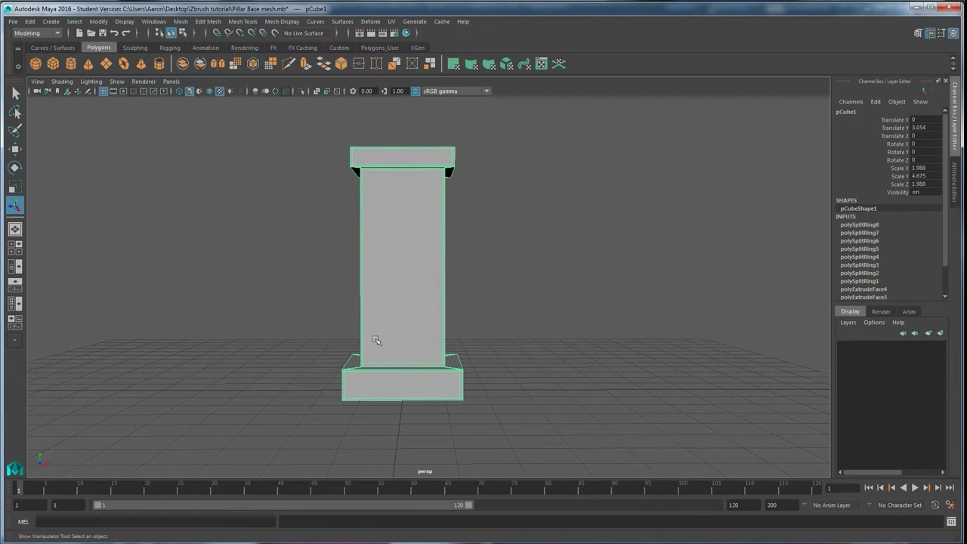
left_click_drag(416, 267, 398, 291, "alt")
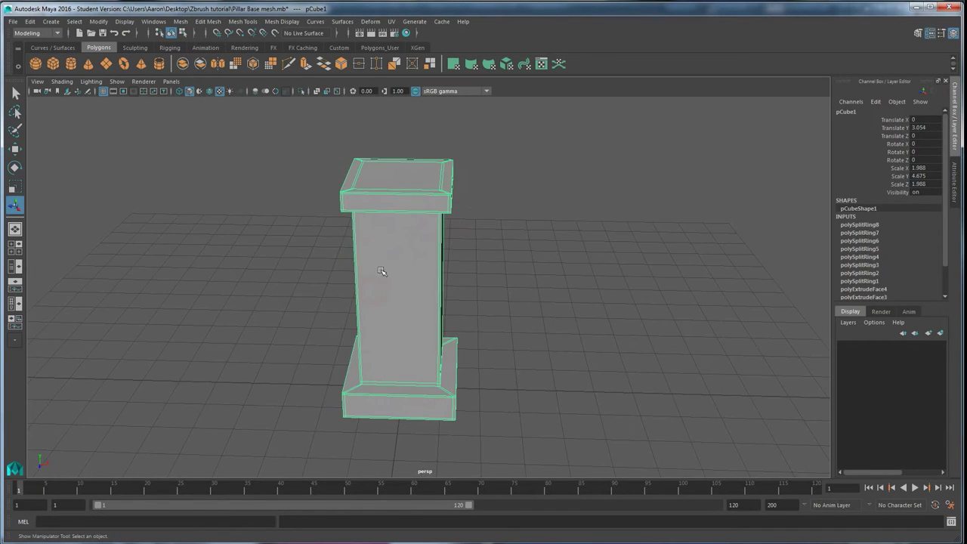
left_click(243, 22)
mouse_move(266, 21)
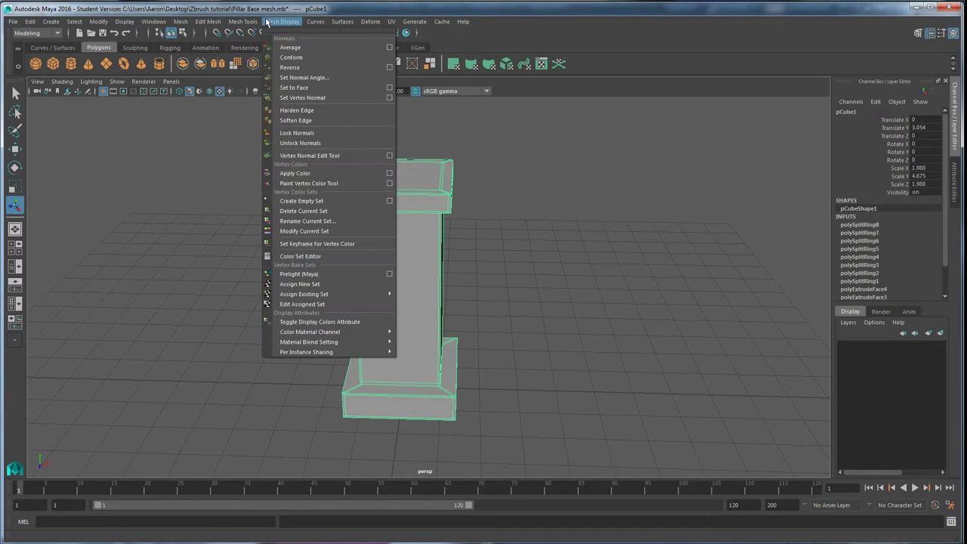
left_click(256, 96)
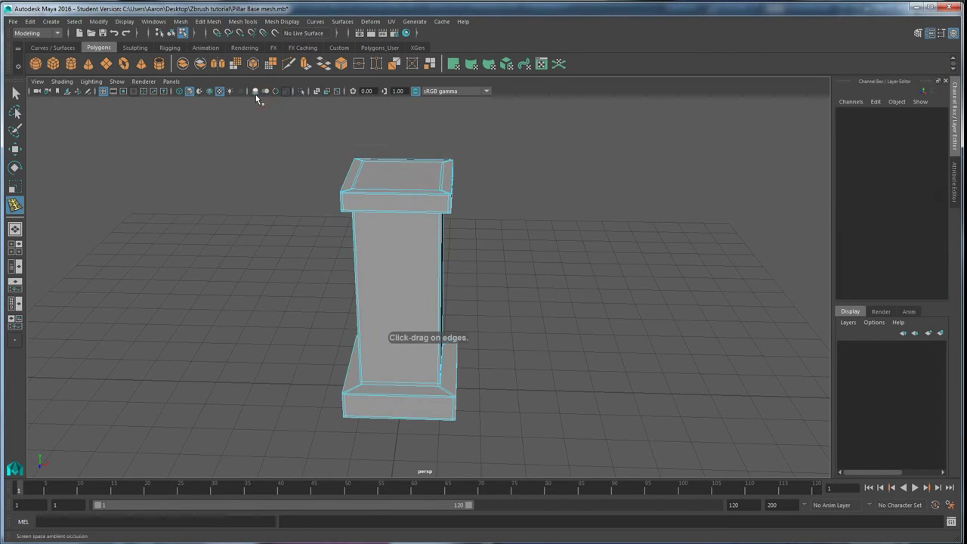
left_click_drag(257, 295, 363, 274, "alt")
left_click_drag(360, 219, 362, 218)
left_click_drag(360, 316, 386, 240)
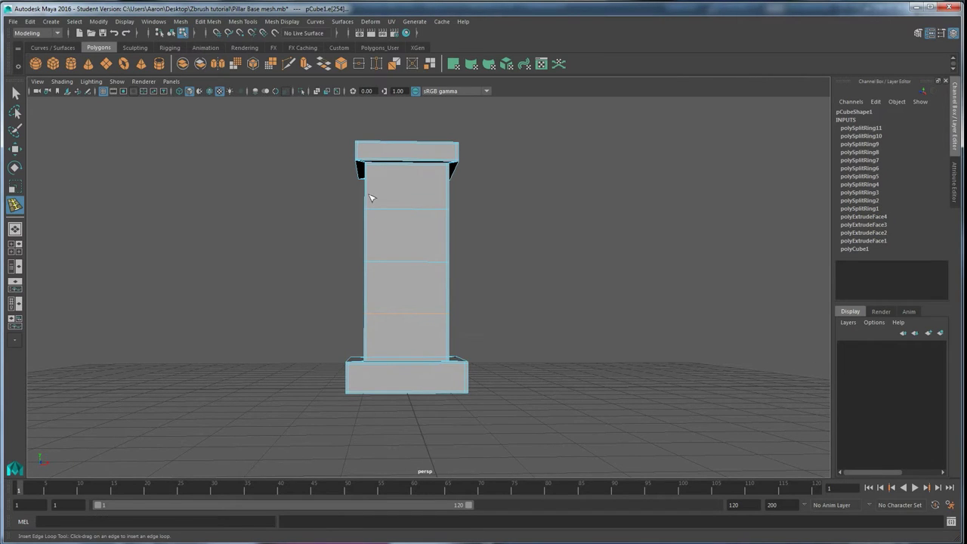
- Insert vertical edge loops through the middle of the pillar's faces in both directions, running over the cap and plinth
left_click_drag(370, 197, 380, 196, "alt")
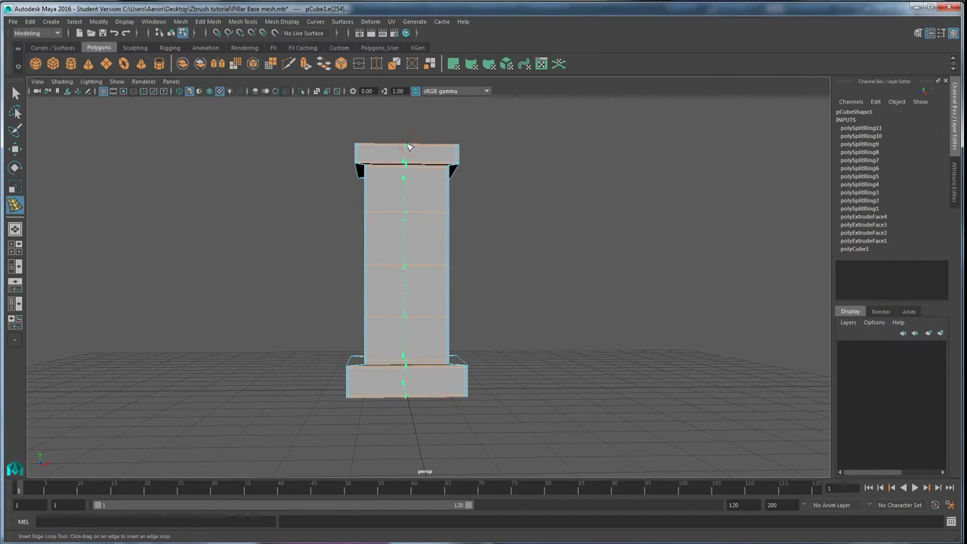
left_click_drag(412, 146, 412, 146)
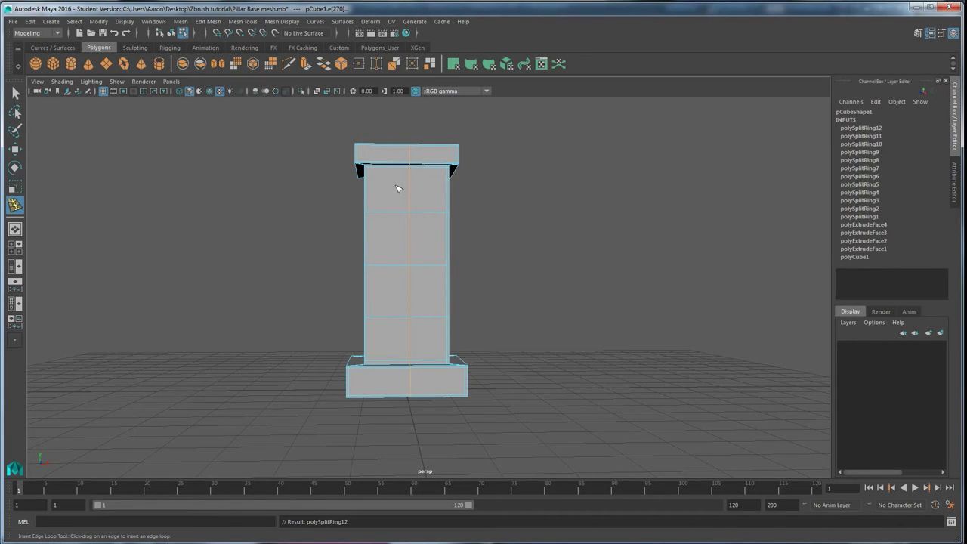
left_click_drag(382, 216, 440, 181, "alt")
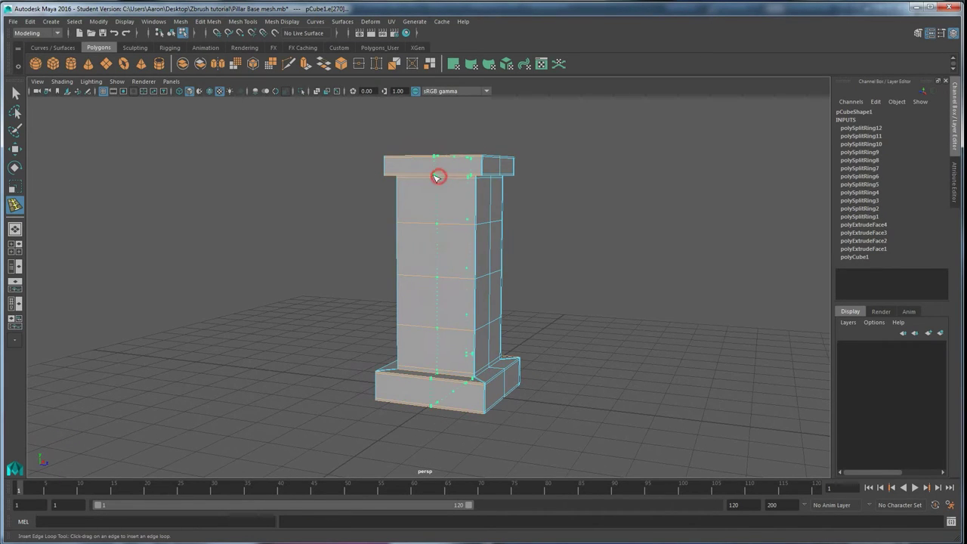
left_click(435, 178)
left_click_drag(458, 218, 412, 233, "alt")
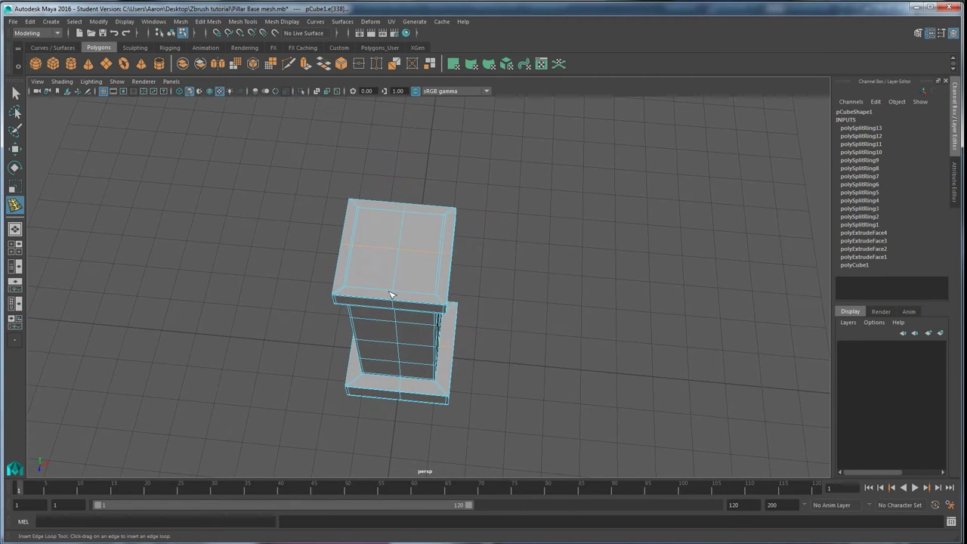
- Insert vertical edge loops midway between the centre loops and the corners on the pillar's sides
left_click_drag(391, 295, 416, 241, "alt")
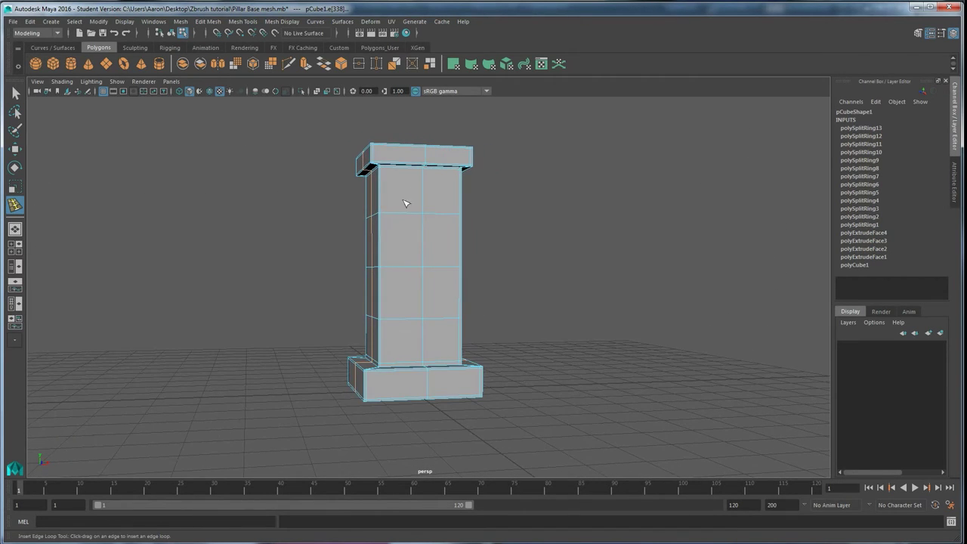
left_click_drag(405, 203, 395, 128, "alt")
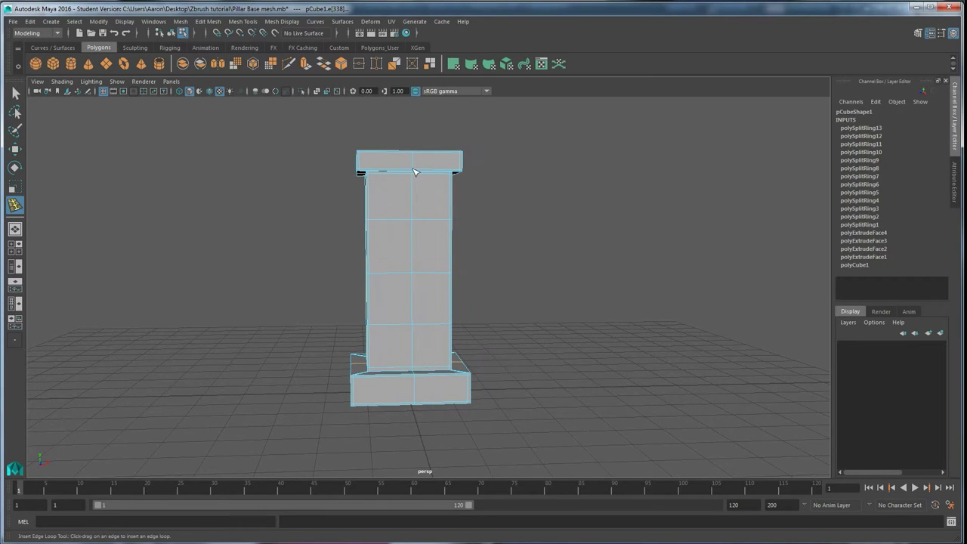
mouse_move(389, 372)
left_mouse_down("alt")
mouse_move(369, 357)
mouse_move(395, 356)
left_mouse_up("alt")
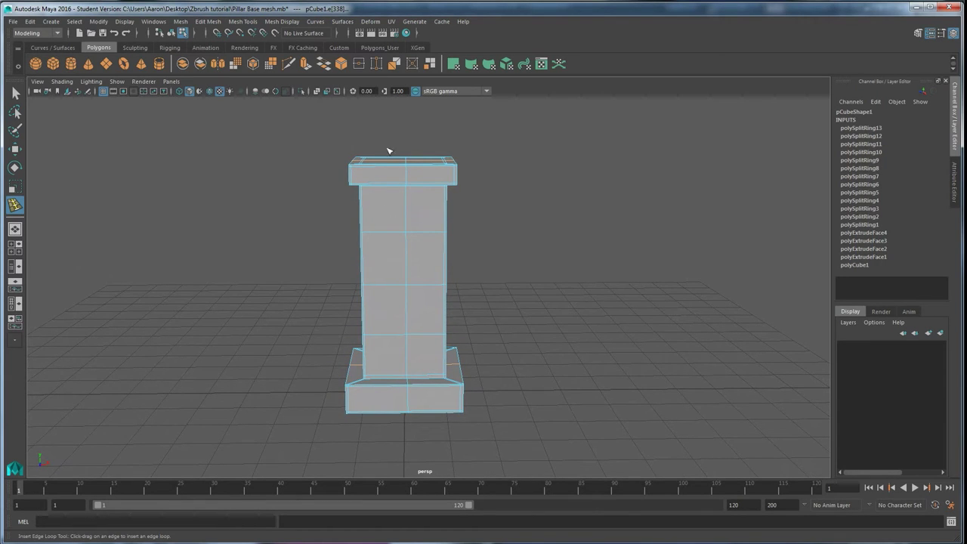
left_click(381, 187)
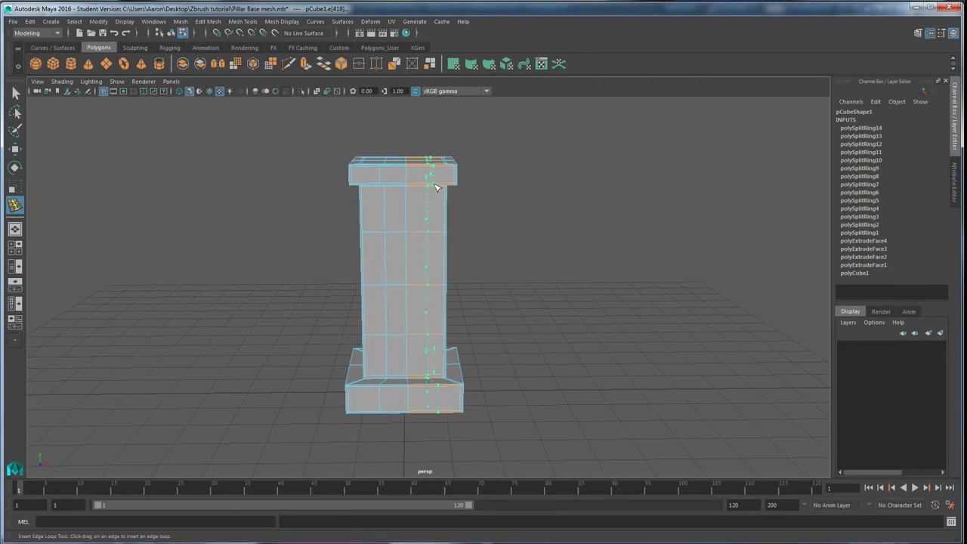
left_click(432, 185)
left_click_drag(395, 225, 402, 199, "alt")
left_click(438, 186)
- Halve each of the shaft's four horizontal bands with another horizontal edge loop, and return to object mode
left_click(431, 194)
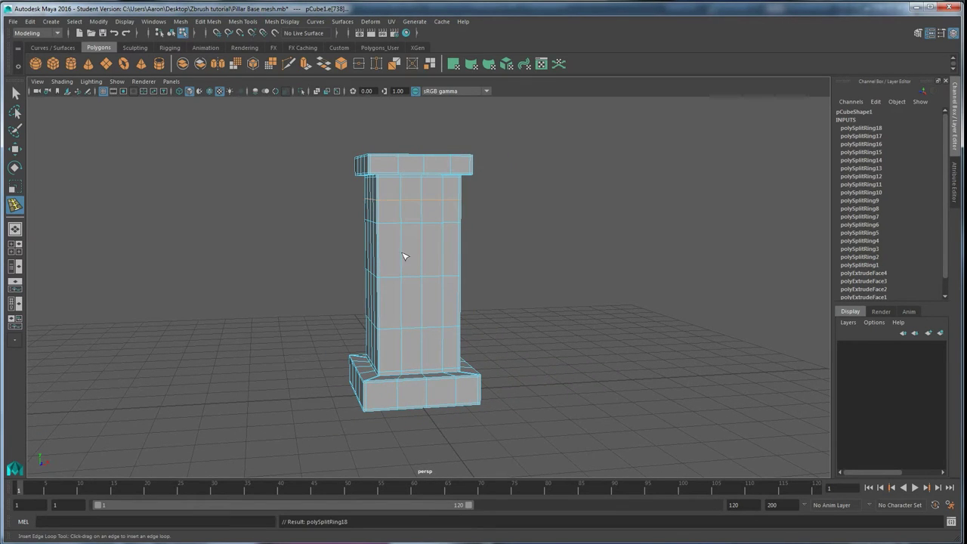
left_click_drag(403, 254, 403, 256)
left_click_drag(403, 302, 404, 302)
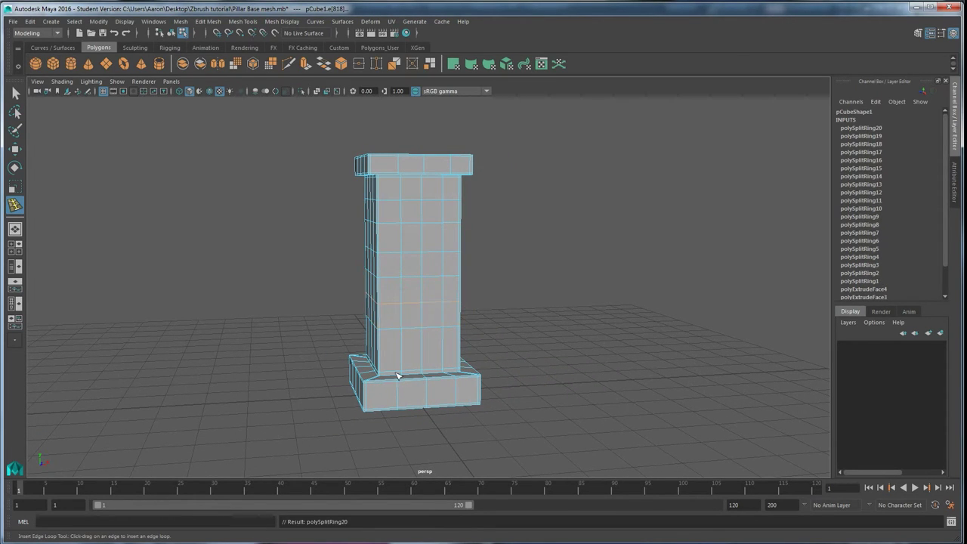
left_click_drag(405, 355, 405, 356)
left_click_drag(405, 355, 431, 340, "alt")
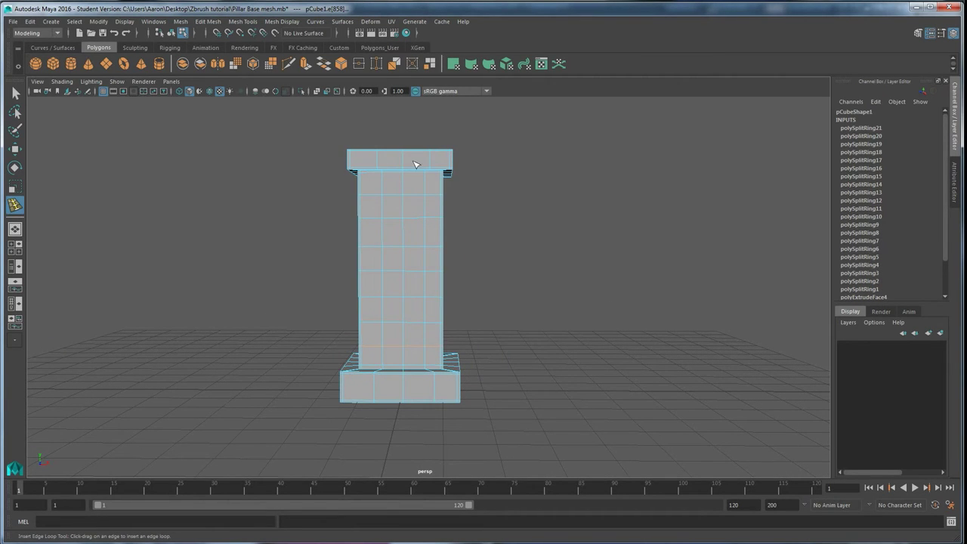
left_click_drag(414, 164, 421, 255, "alt")
left_click_drag(406, 217, 404, 380, "alt")
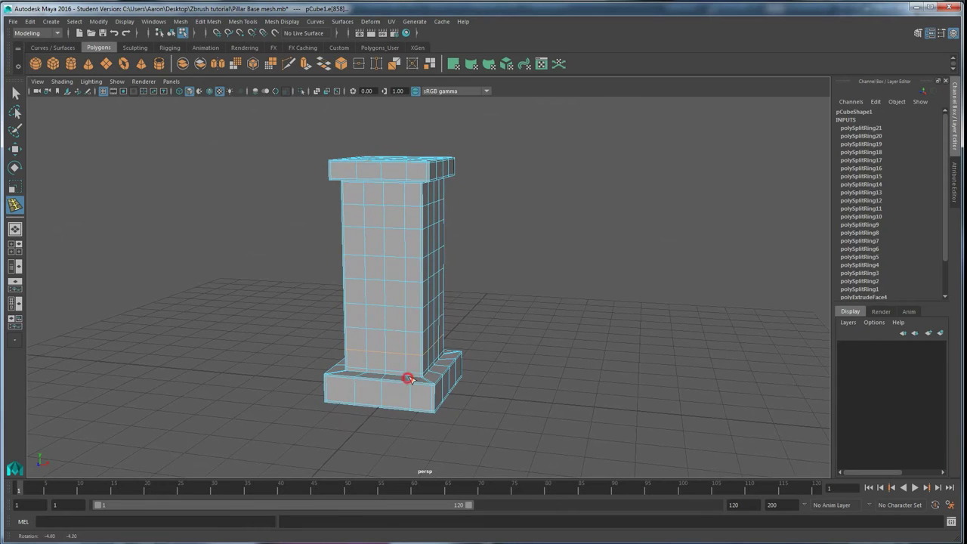
key("w")
right_click_drag(408, 255, 447, 238)
left_click(488, 250)
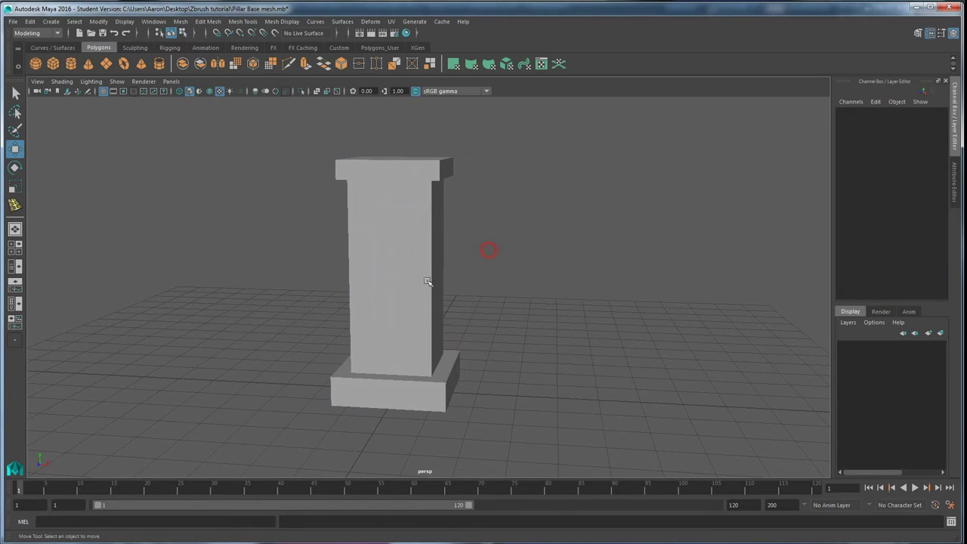
- Smooth the whole pillar mesh with one division and examine its wireframe from several angles
left_click_drag(425, 280, 400, 258, "alt")
left_click(400, 257)
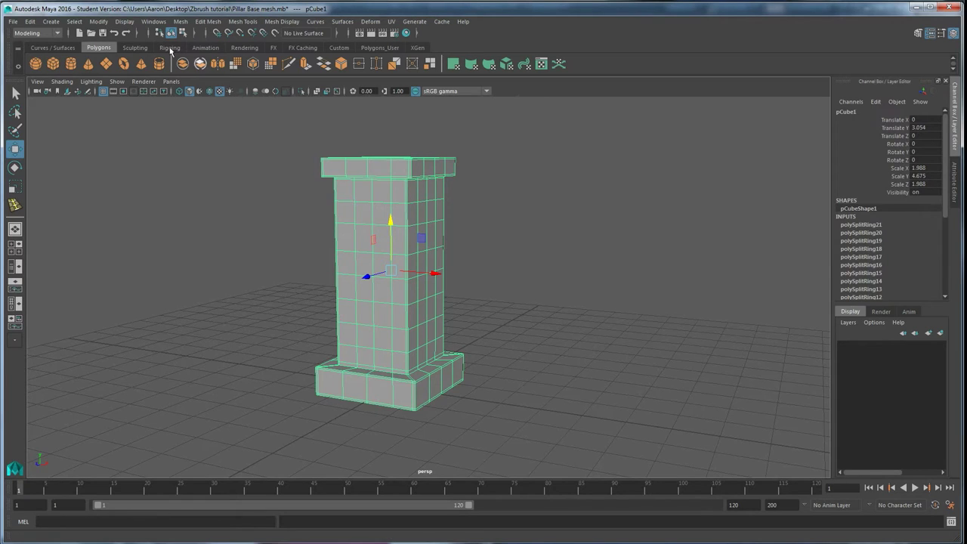
left_click(187, 23)
left_click(216, 111)
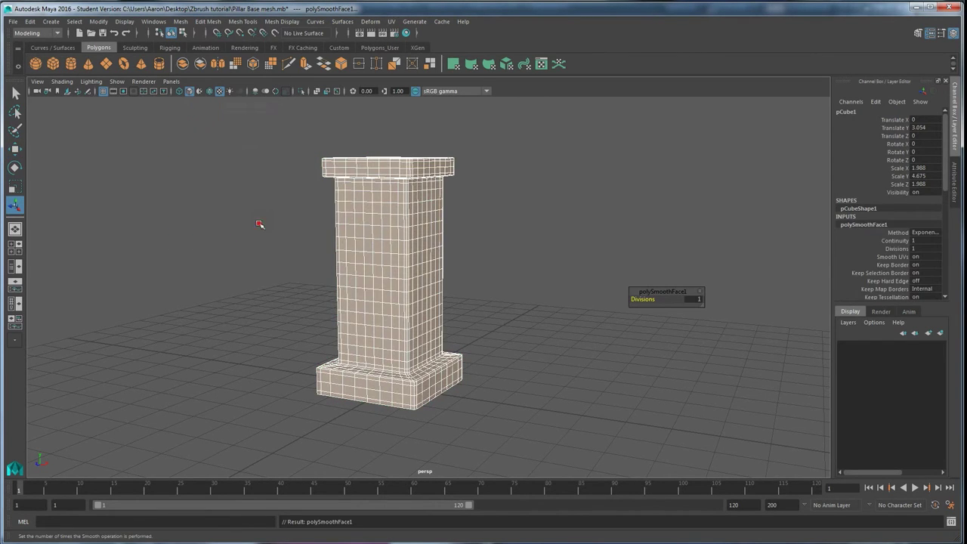
left_click(261, 226)
left_click_drag(406, 266, 471, 272, "alt")
left_click(471, 272)
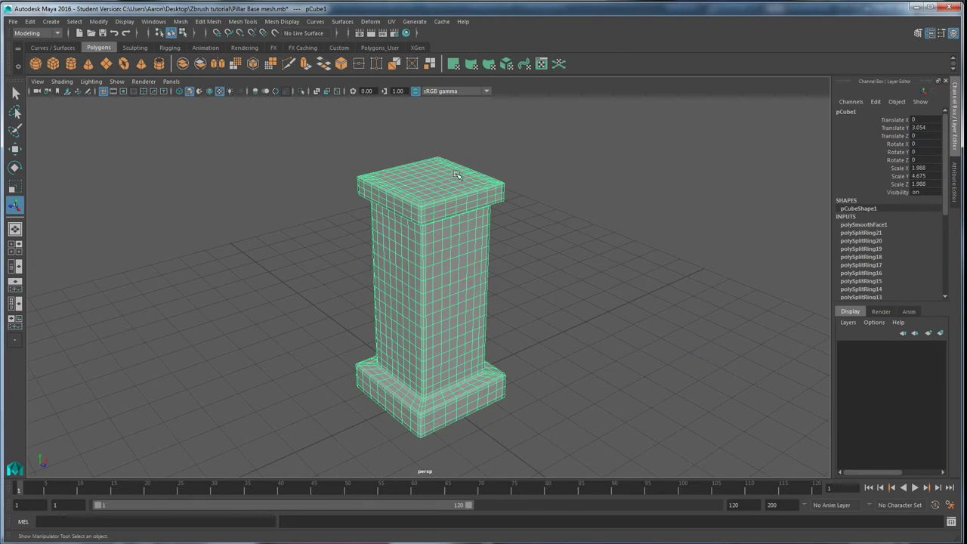
left_click_drag(411, 309, 389, 273, "alt")
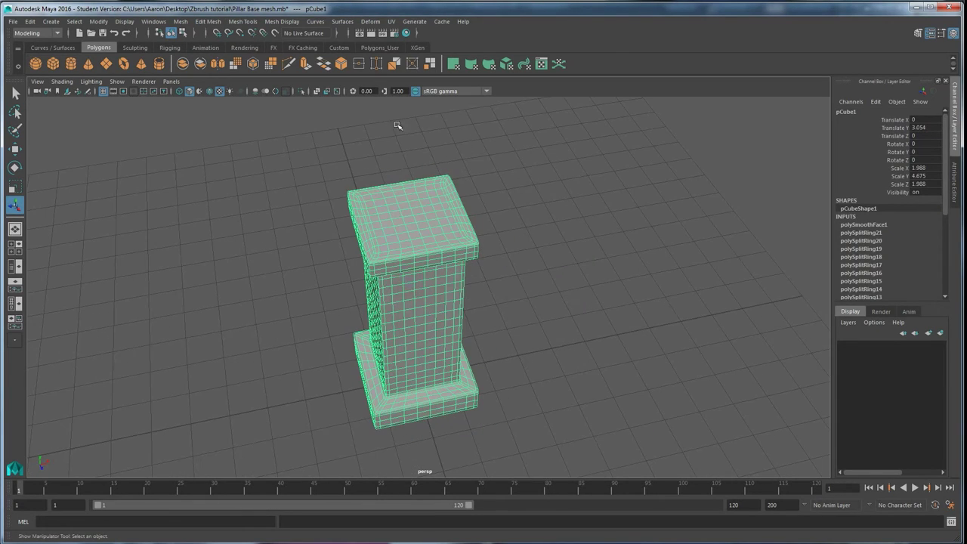
left_click_drag(403, 204, 382, 238, "alt")
left_click_drag(383, 309, 439, 302, "alt")
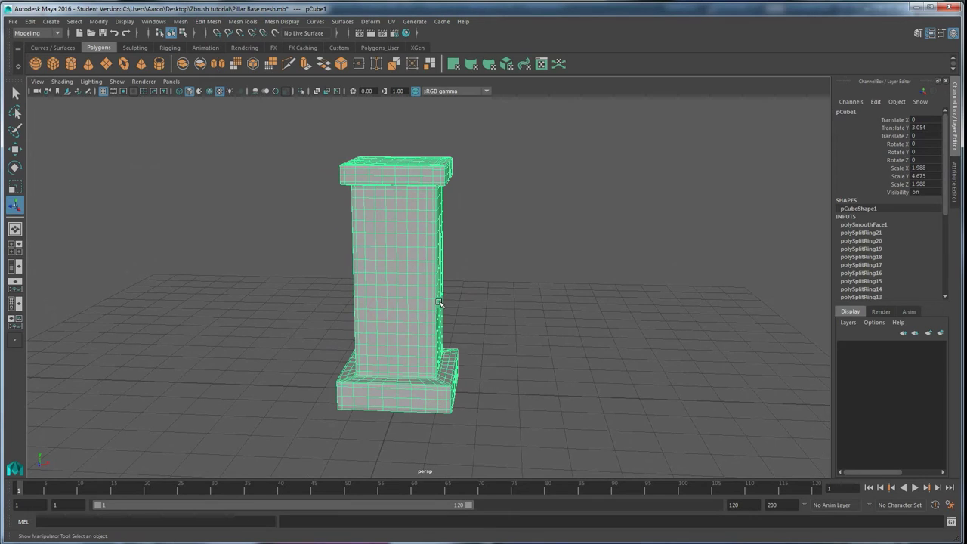
- Undo the pillar's smoothing and deselect the mesh
key("ctrl+z")
key("ctrl+z")
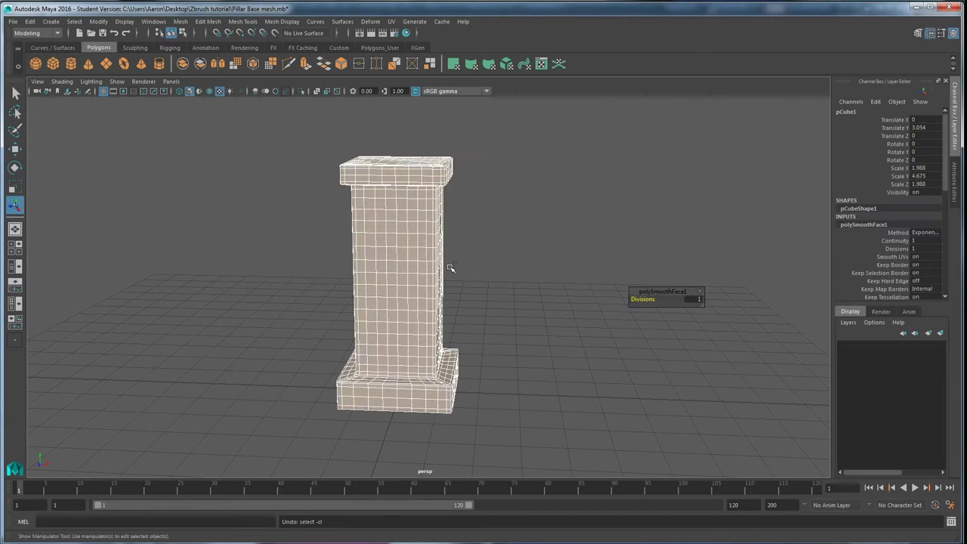
left_click(497, 270)
left_click_drag(395, 280, 505, 318, "alt")
- Rename the pillar object as pillar
left_click(450, 290)
left_click(849, 112)
double_click(851, 112)
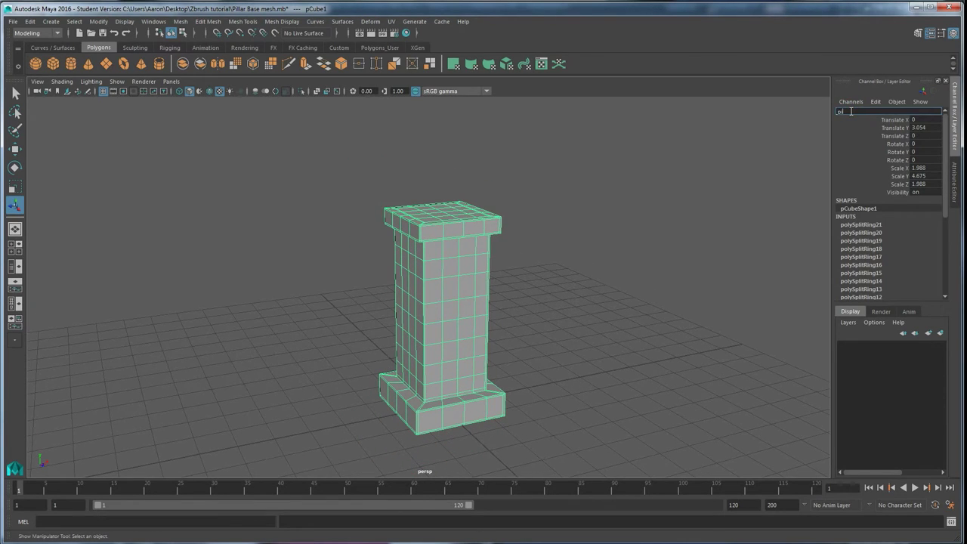
type("pillar")
key("Return")
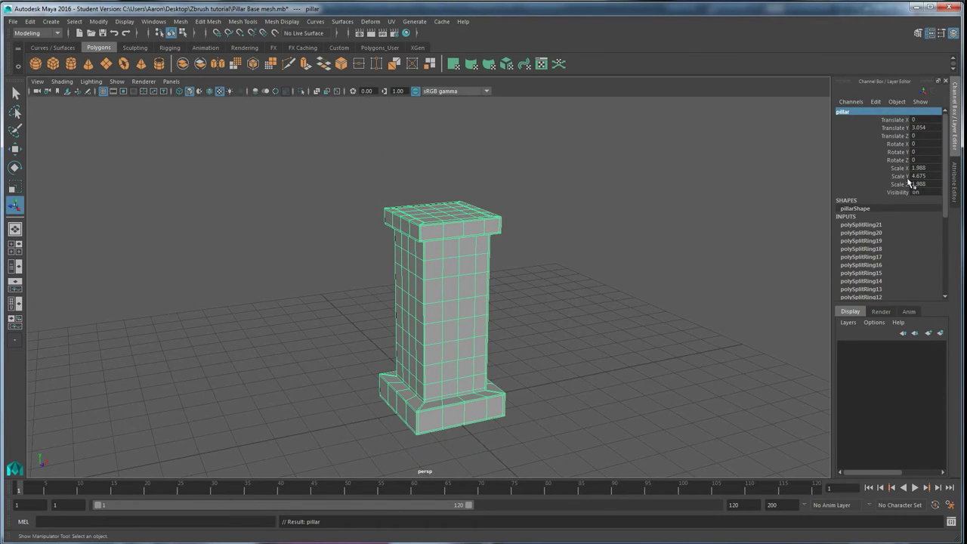
- Freeze the transformations of the pillar object and delete its construction history
left_click(99, 22)
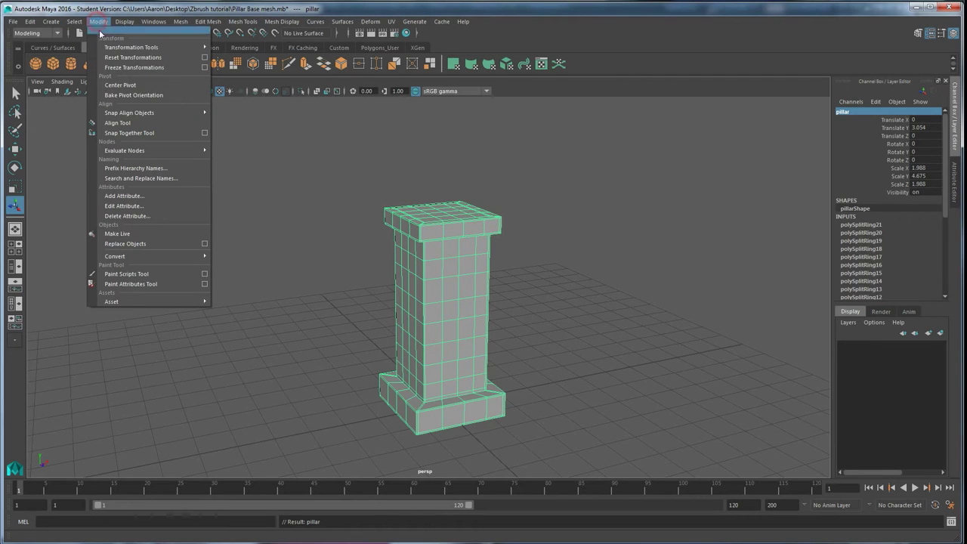
left_click(115, 68)
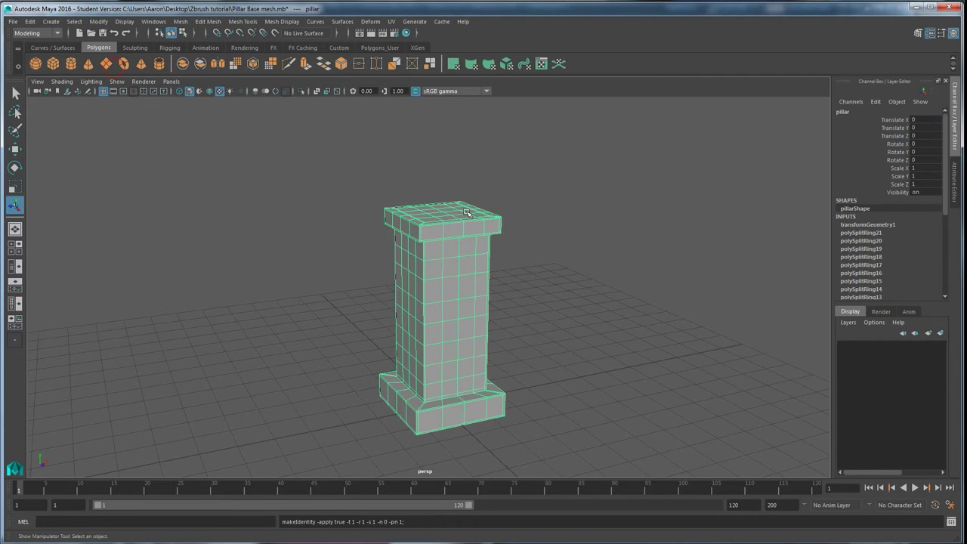
left_click(36, 22)
mouse_move(66, 142)
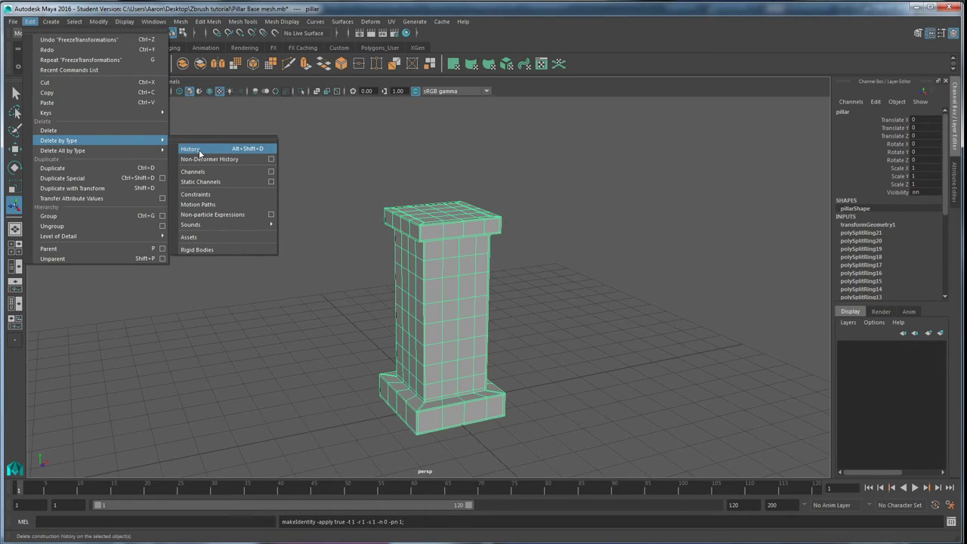
left_click(190, 149)
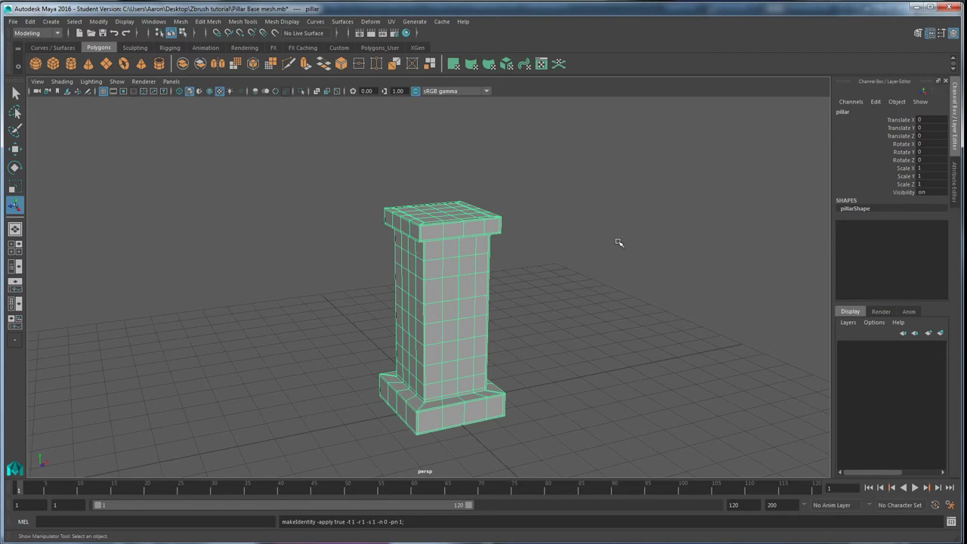
- Create a polygon sphere of radius 1 and raise it above the pillar to about 8.97 in Translate Y
left_click_drag(567, 287, 473, 315, "alt")
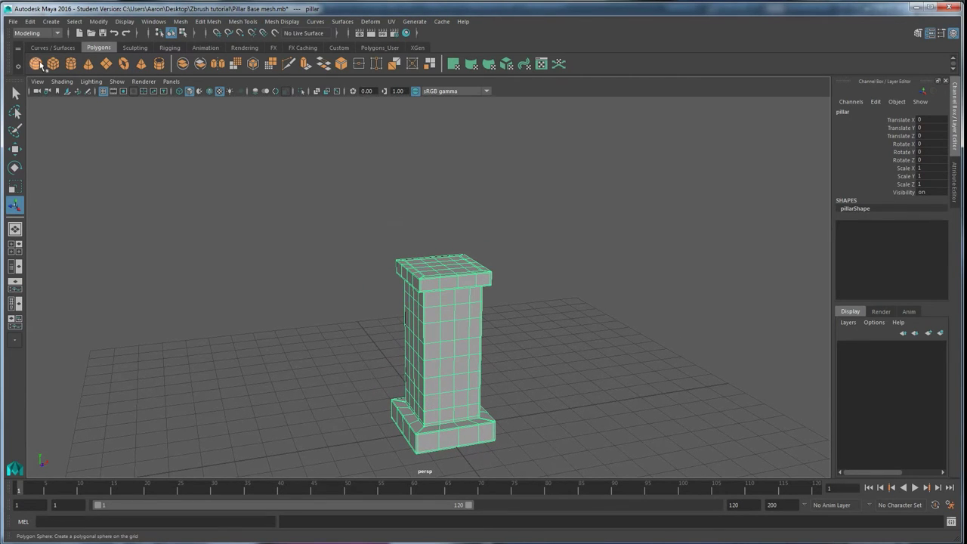
left_click(35, 64)
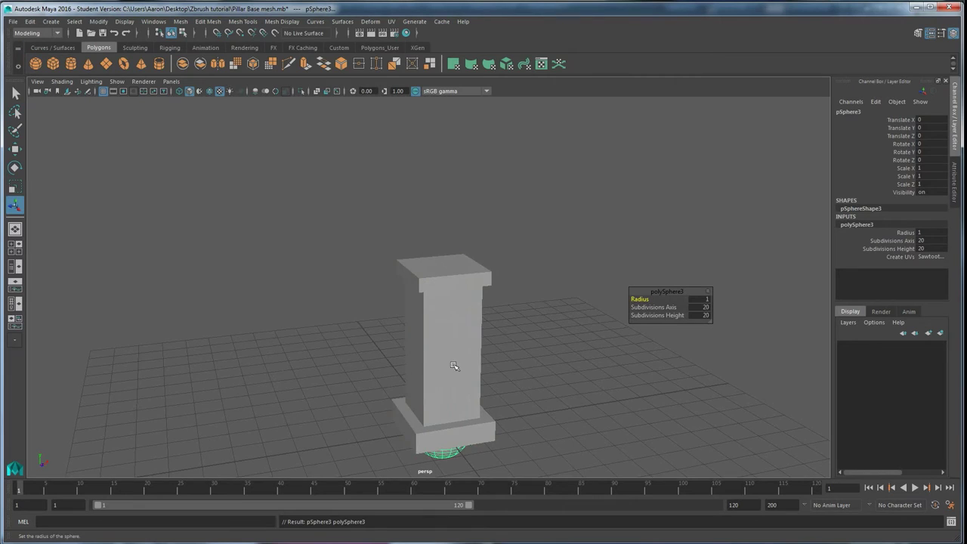
left_click_drag(454, 367, 456, 136, "alt")
key("w")
left_click_drag(484, 250, 464, 247, "alt")
scroll(463, 247, "up", 3)
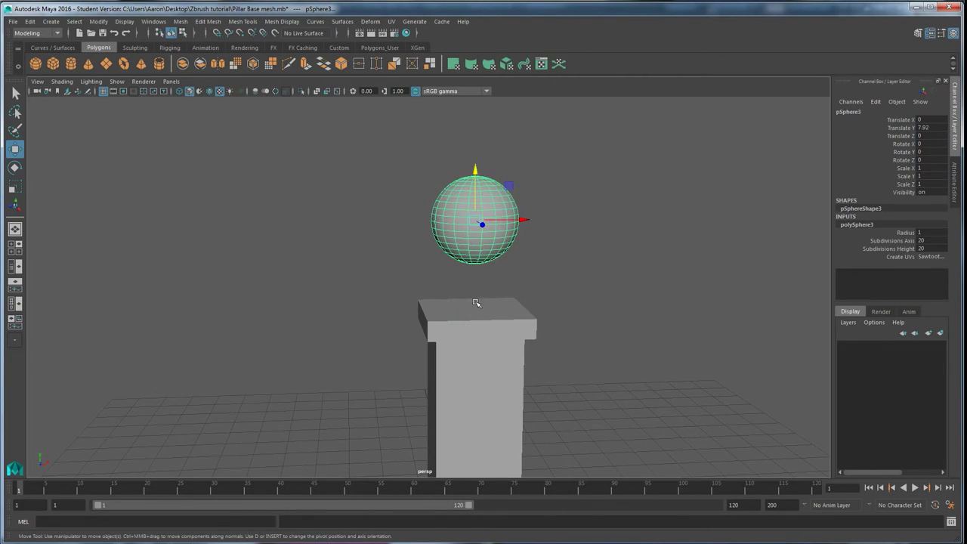
left_click_drag(479, 177, 477, 136)
left_click_drag(489, 274, 508, 332, "alt")
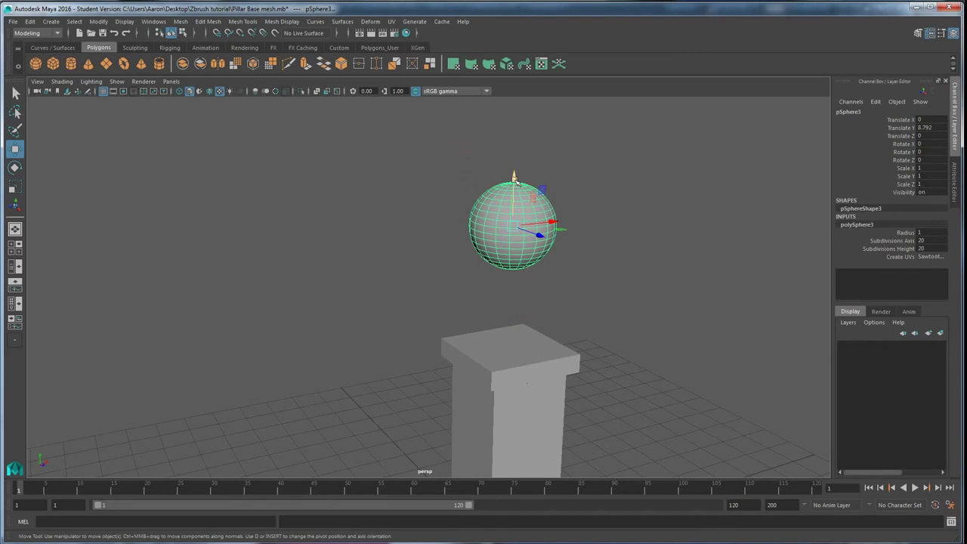
left_click_drag(514, 178, 513, 172)
left_click_drag(476, 251, 482, 257, "alt")
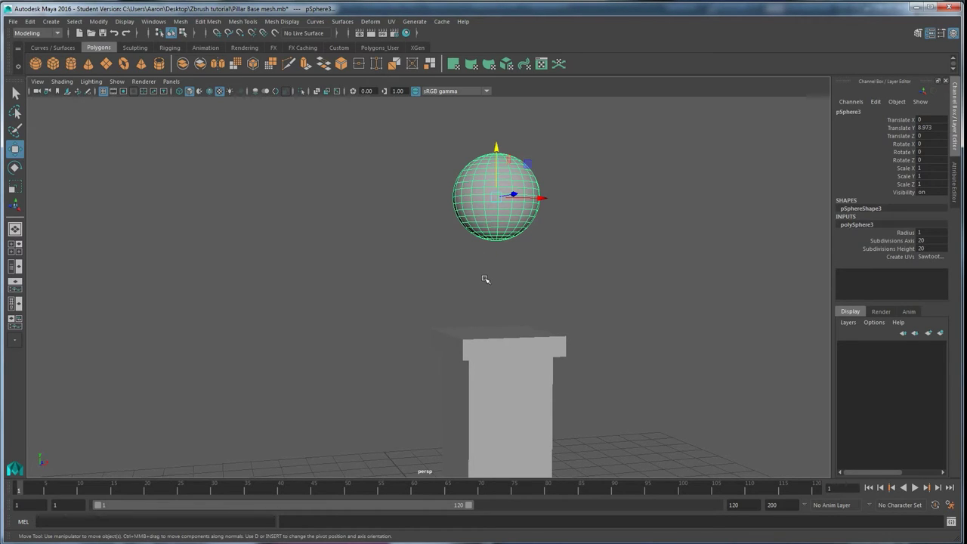
- Select the faces at the bottom of the sphere and delete them to leave a round opening
left_click_drag(483, 279, 503, 307, "alt")
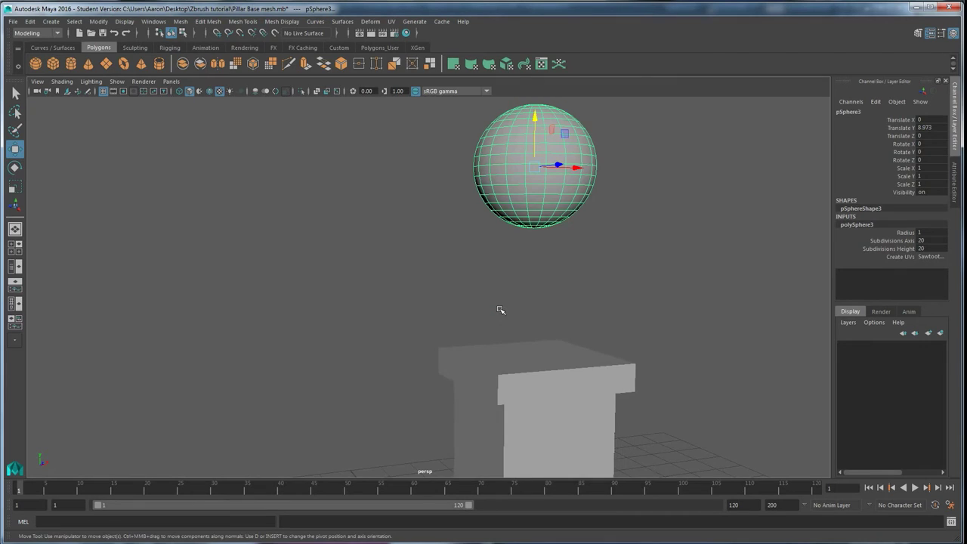
right_click_drag(503, 306, 421, 342, "alt")
middle_click_drag(422, 342, 405, 355, "alt")
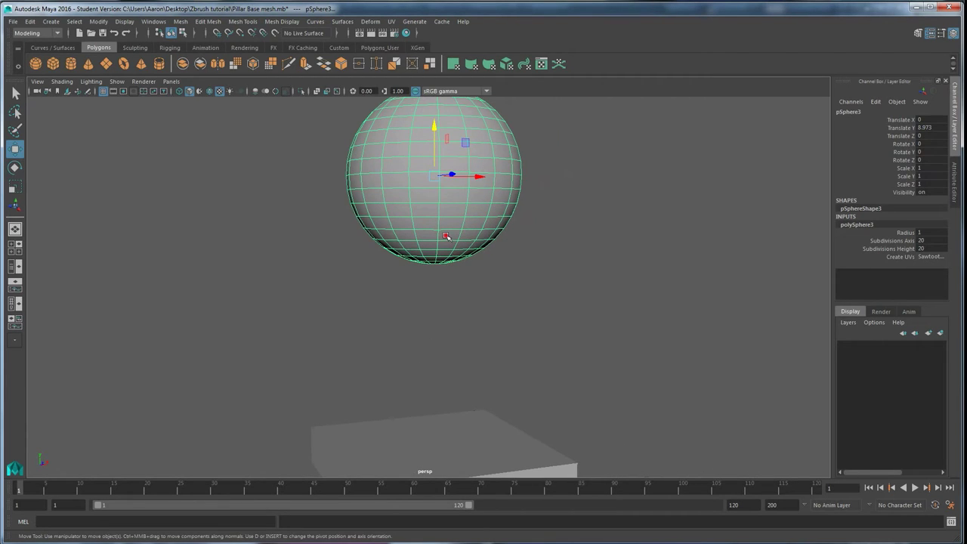
left_click_drag(447, 236, 479, 158, "alt")
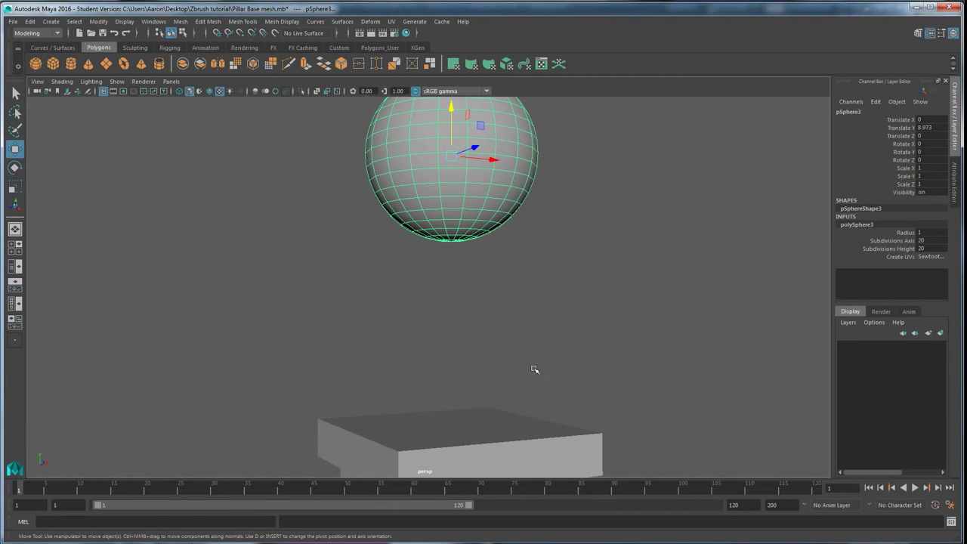
right_click_drag(466, 192, 466, 221)
left_click_drag(466, 221, 446, 260, "alt")
left_click_drag(500, 301, 401, 287)
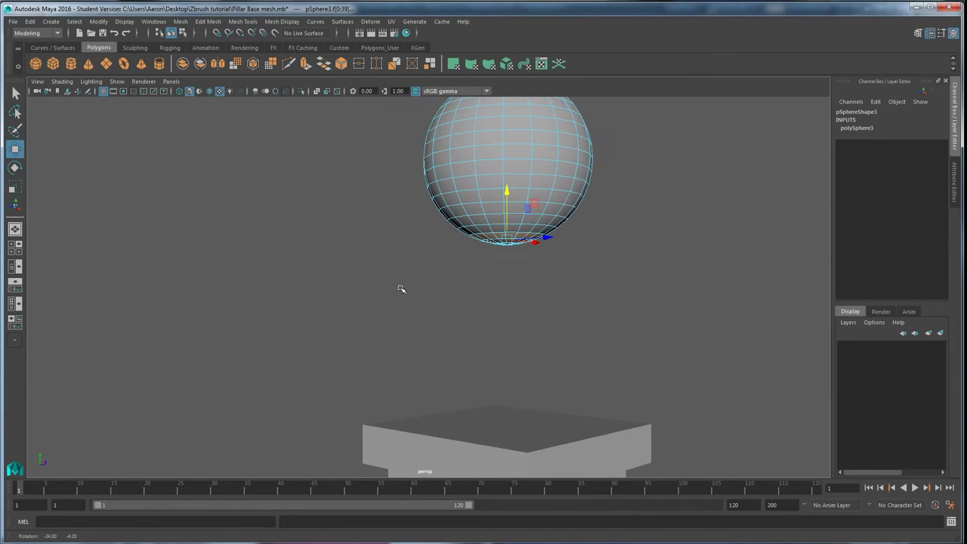
left_click(401, 290)
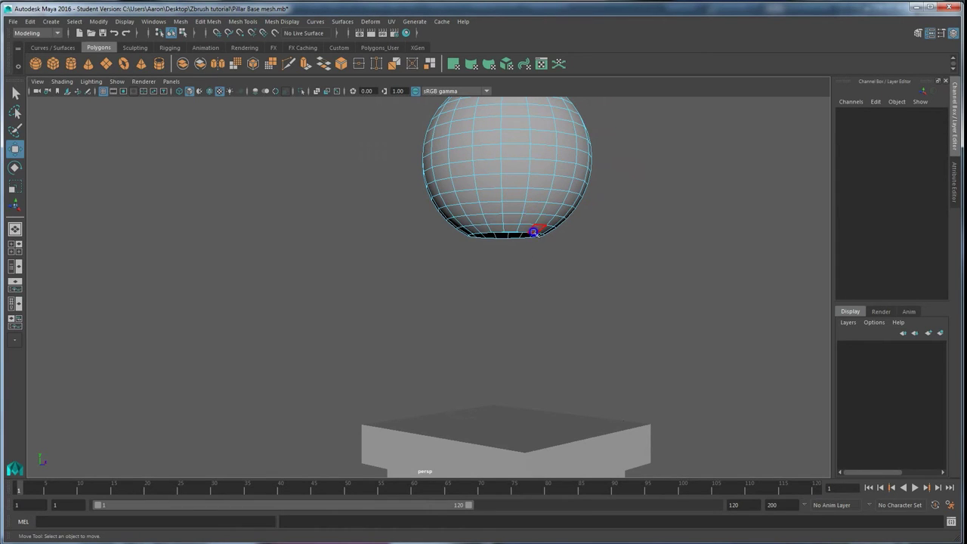
- Extrude the border edge loop of the sphere's opening about 0.18 units straight down along the world axis as a short neck
right_click_drag(533, 232, 531, 207)
left_click(512, 233)
left_click_drag(518, 252, 563, 258, "alt")
left_click(563, 258)
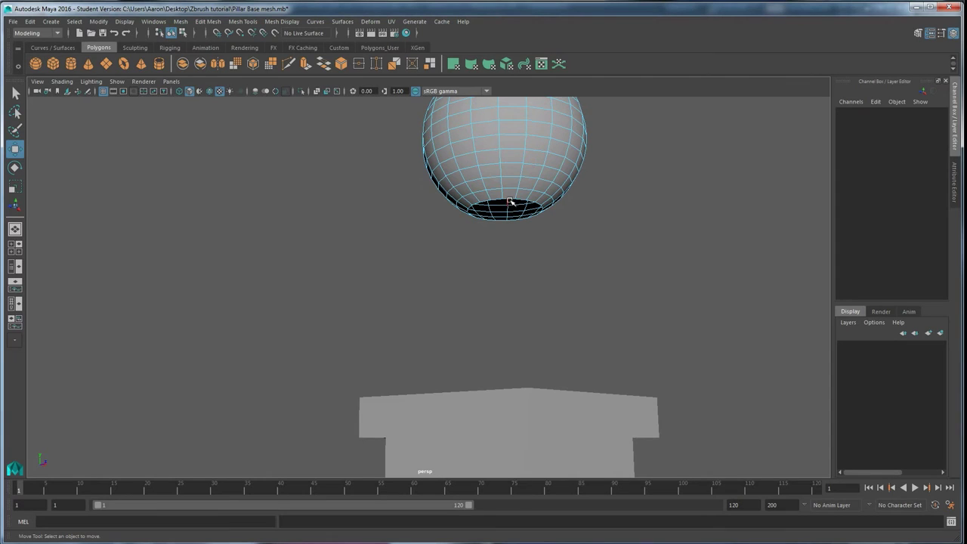
double_click(511, 201)
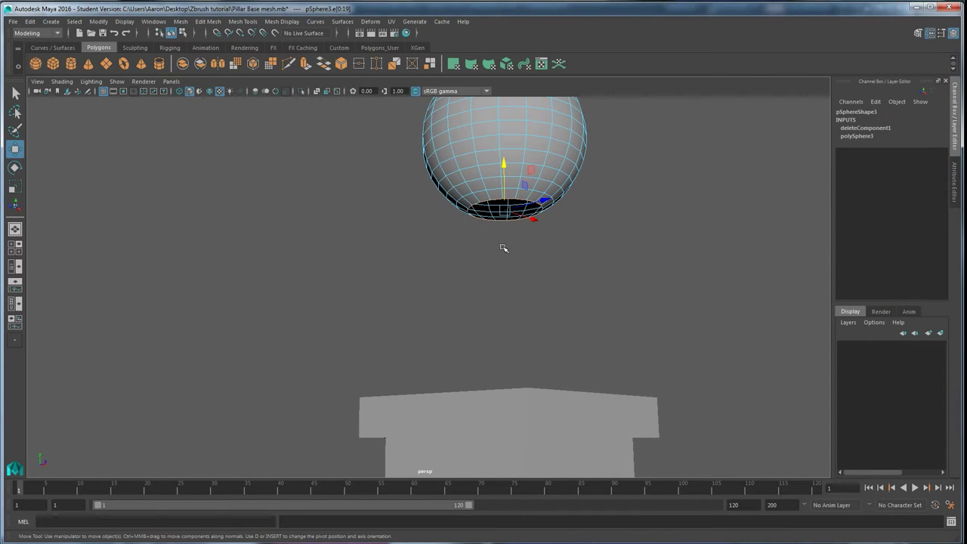
left_click_drag(503, 248, 510, 162, "alt")
left_click_drag(496, 221, 538, 264, "alt")
left_click(307, 65)
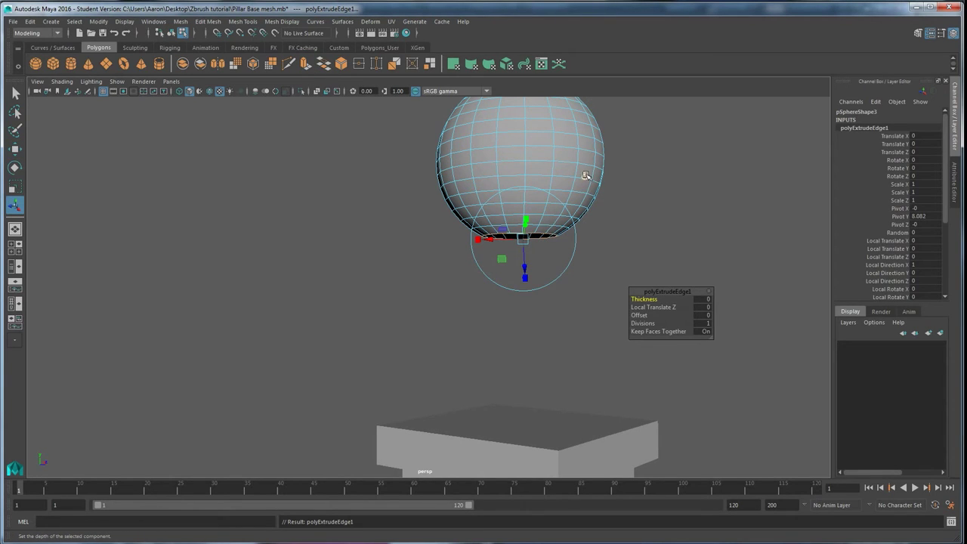
left_click(585, 176)
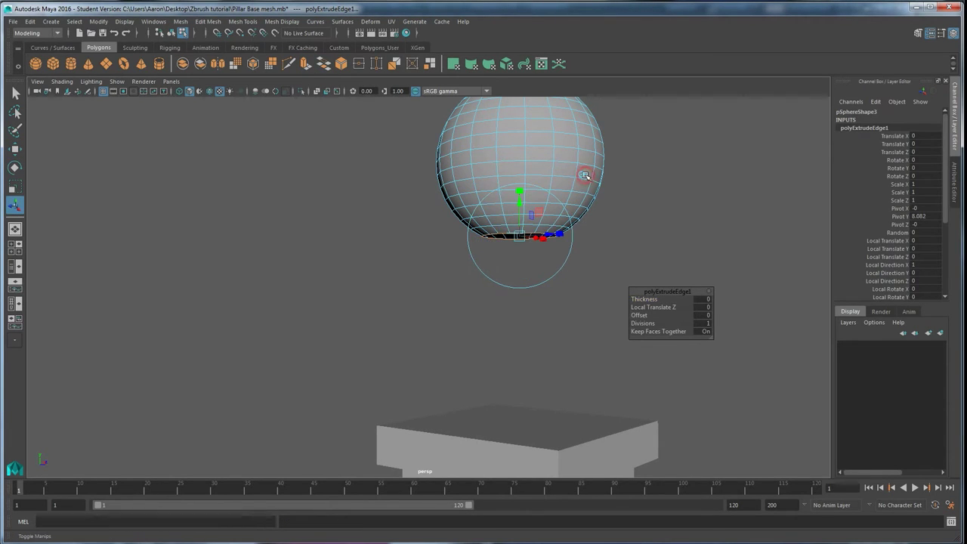
left_click_drag(519, 202, 504, 229)
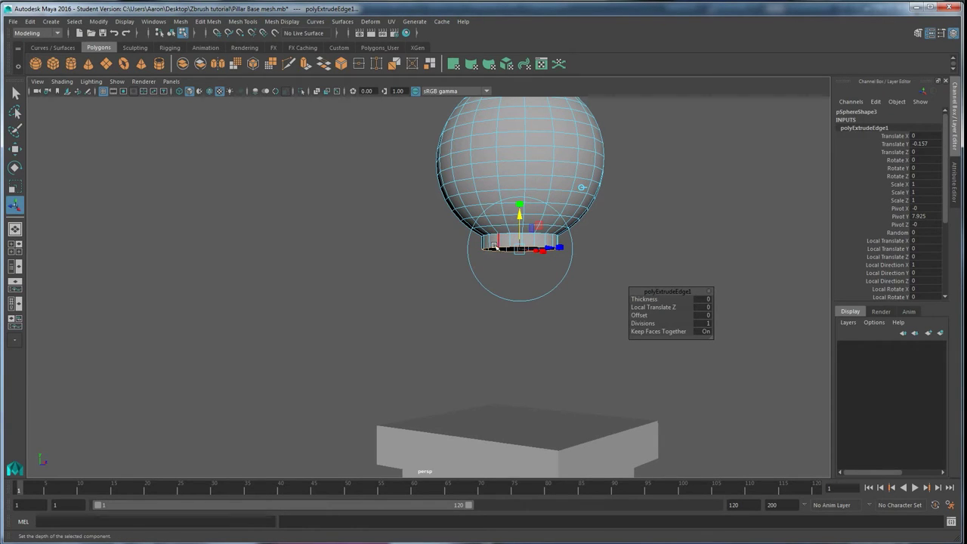
left_click_drag(546, 150, 495, 226, "alt")
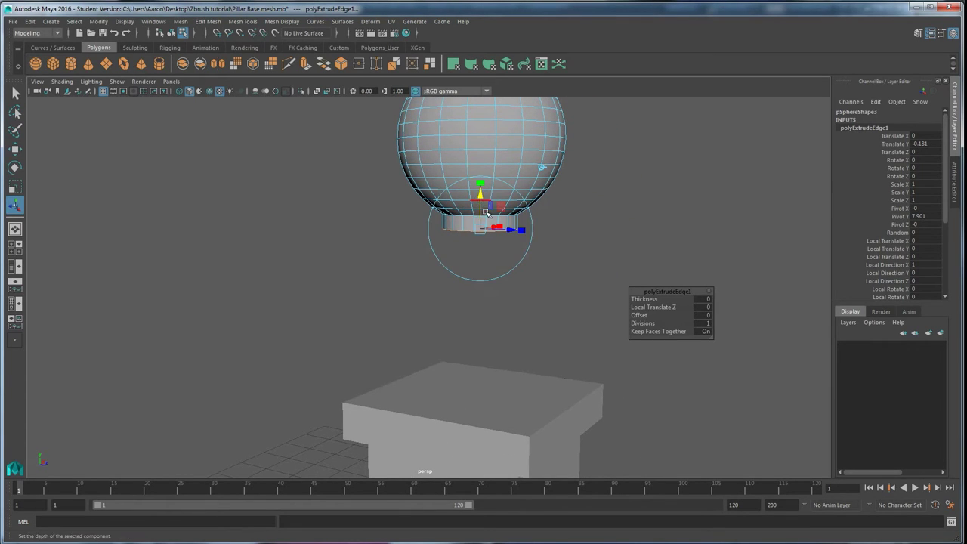
- Extrude the neck's lower edge loop about 0.18 units down and flare it to about 2.3 in X and 1.1 in Z
key("ctrl+e")
mouse_move(488, 263)
left_mouse_down("alt")
mouse_move(470, 202)
mouse_move(463, 297)
mouse_move(495, 247)
left_mouse_up("alt")
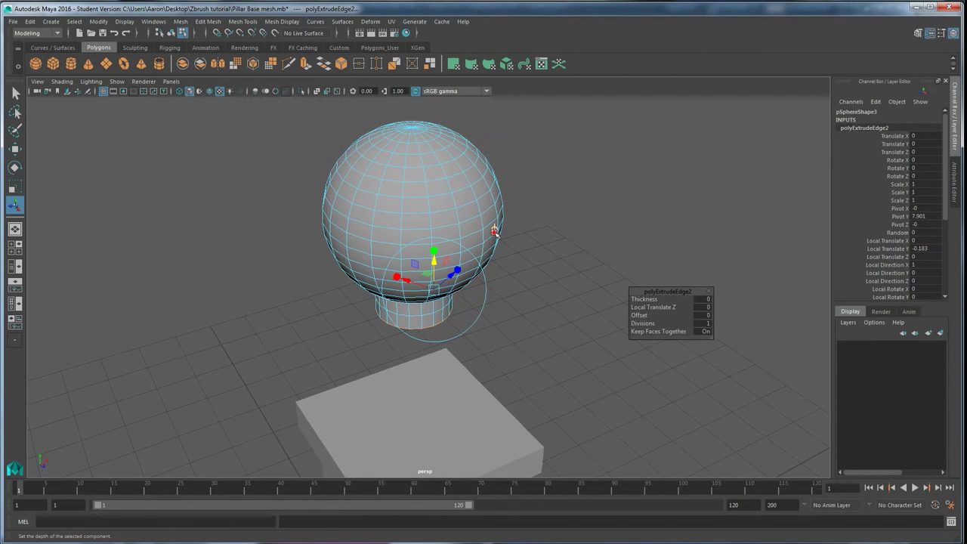
left_click_drag(451, 309, 521, 259, "alt")
- Extrude the flared lower edge loop about 0.32 units further down and shift it about 0.08 units in Z to form the shoulders
key("ctrl+e")
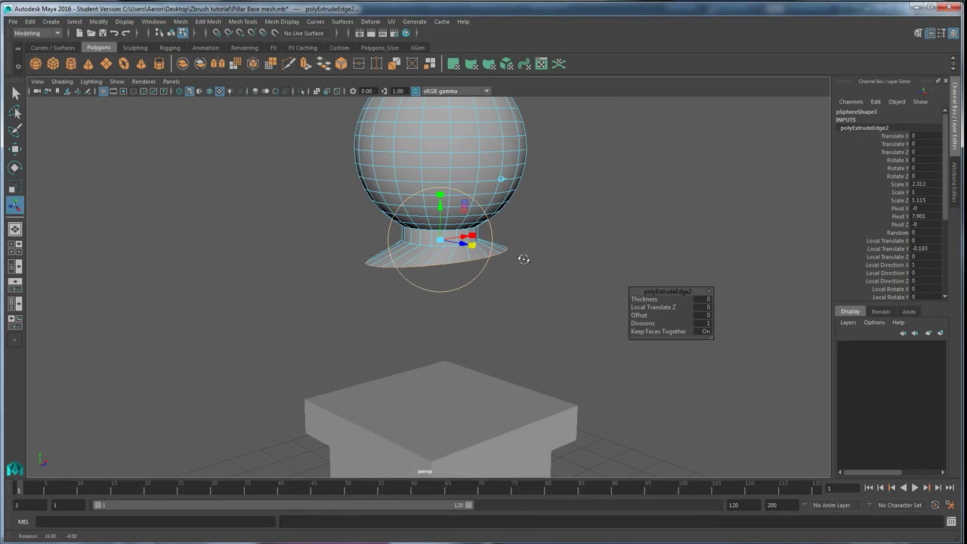
left_click_drag(443, 278, 458, 227, "alt")
left_click(519, 181)
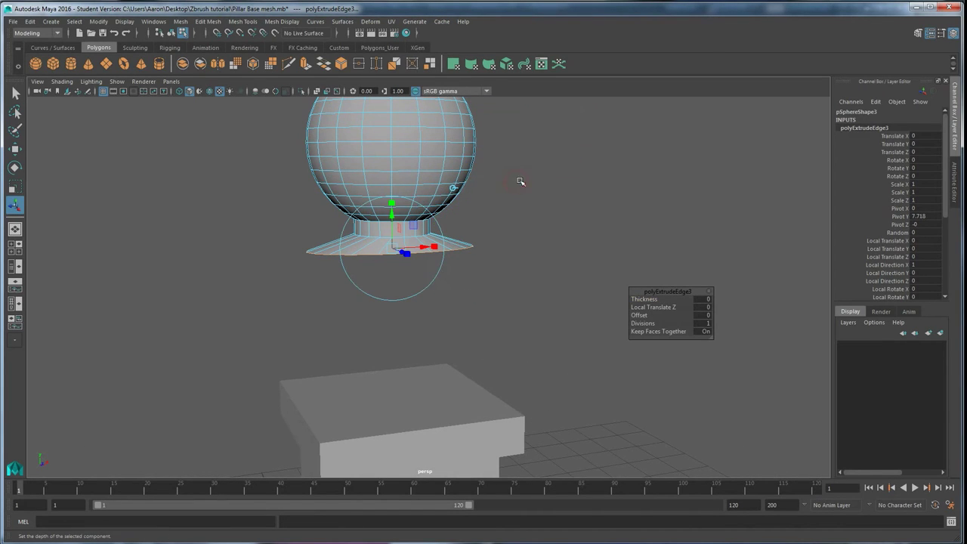
left_click_drag(388, 215, 494, 283)
- Extrude the shoulders' lower edge loop about 0.46 units down, narrow it to about 0.84 in X and shift it slightly in Z
key("ctrl+e")
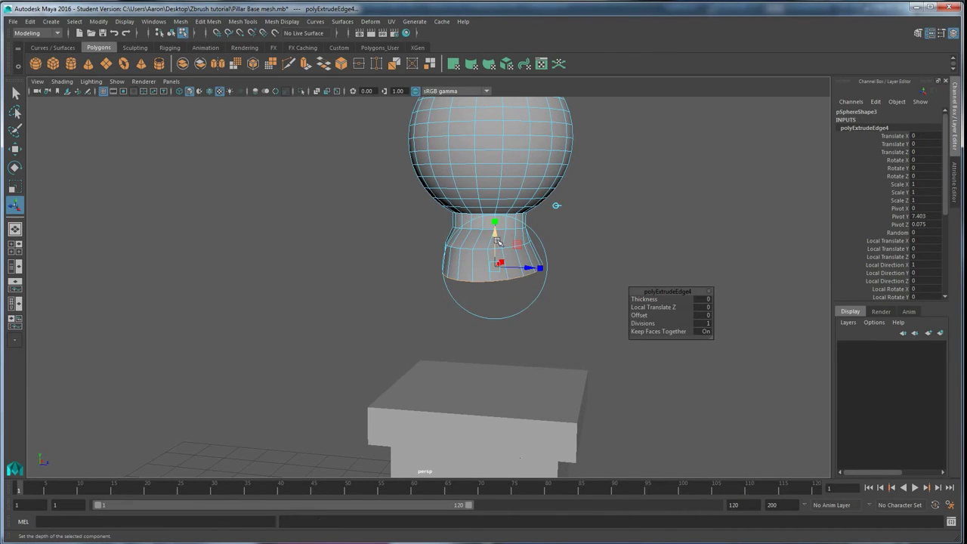
left_click_drag(497, 231, 496, 275)
left_click(494, 302)
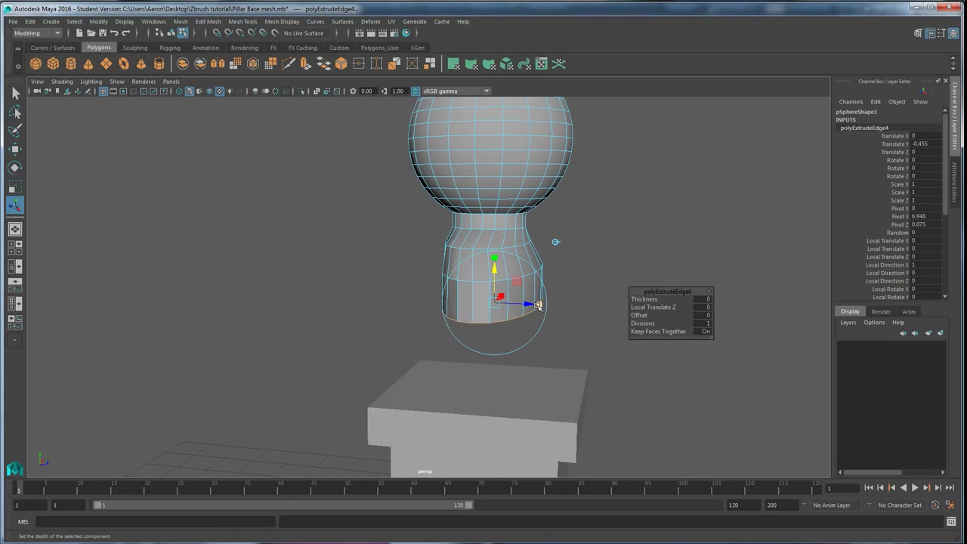
left_click_drag(537, 305, 574, 306)
middle_click_drag(574, 306, 434, 302, "alt")
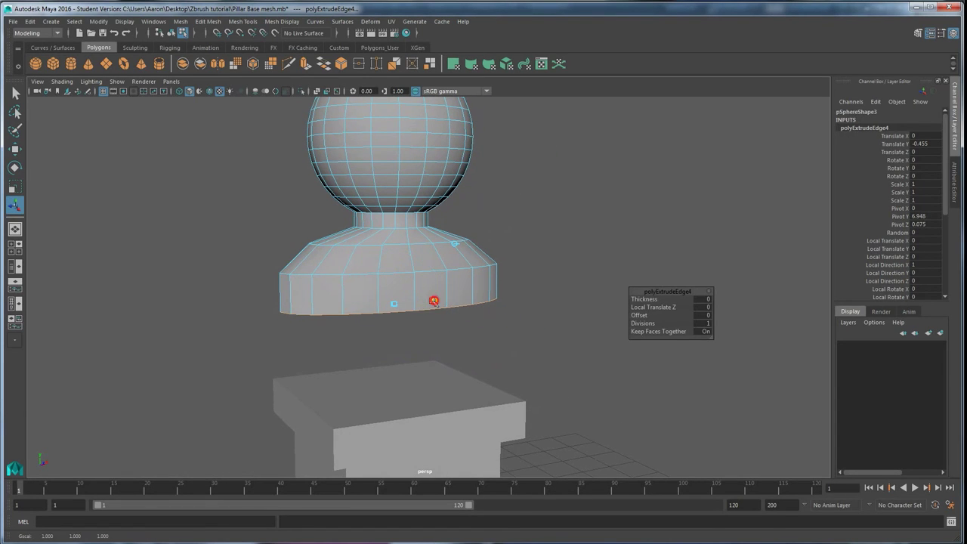
left_click_drag(434, 301, 426, 303)
middle_click_drag(427, 302, 523, 306, "alt")
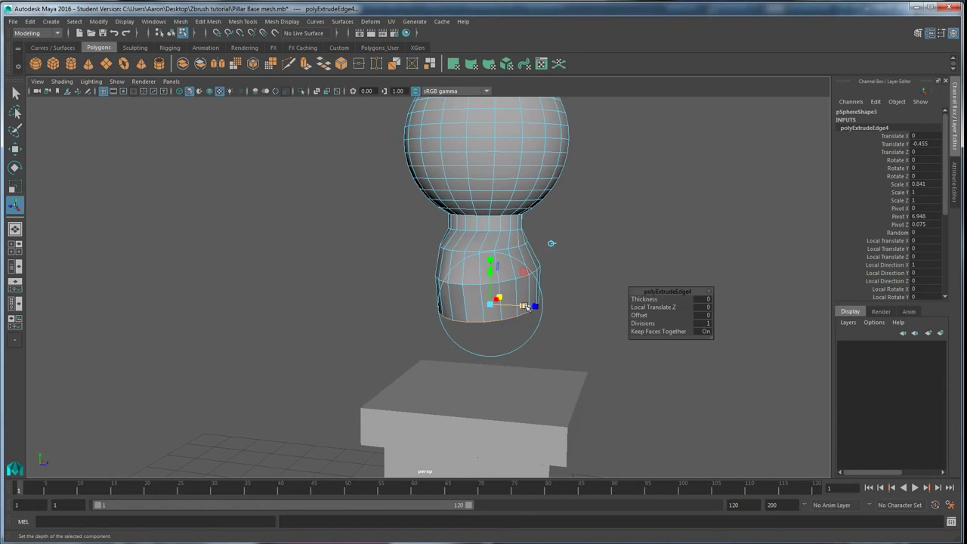
left_click_drag(527, 308, 505, 320)
- Extrude the torso's lower edge loop about 0.58 units down, offset it about 0.29 in Z and taper it to about 0.61 in X and 0.65 in Z
key("ctrl+e")
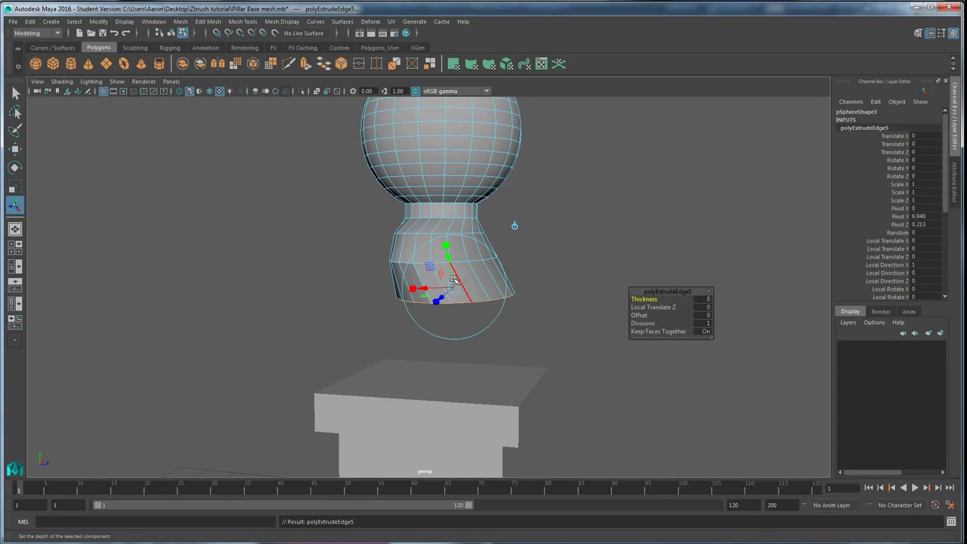
left_click(517, 227)
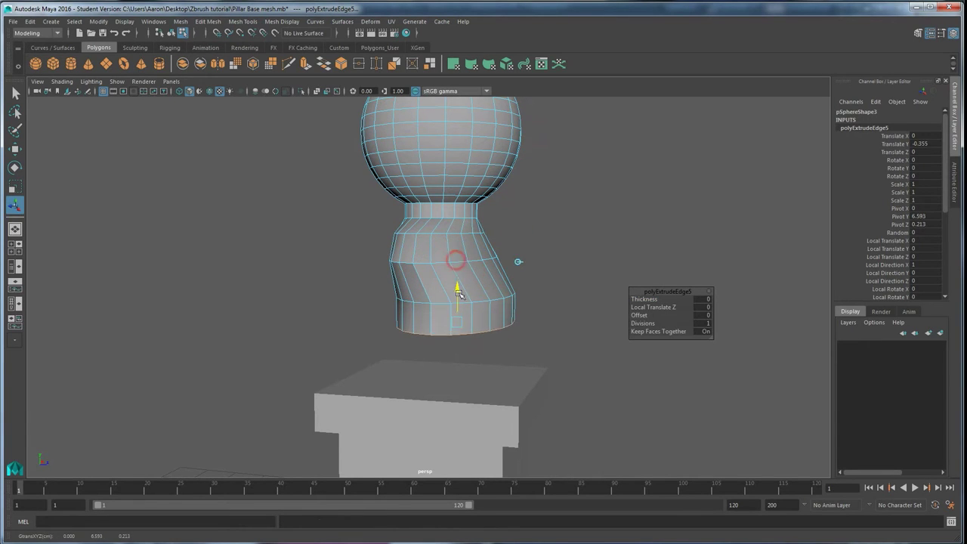
left_click_drag(458, 293, 458, 302)
left_click(518, 261)
left_click_drag(518, 262, 469, 338, "alt")
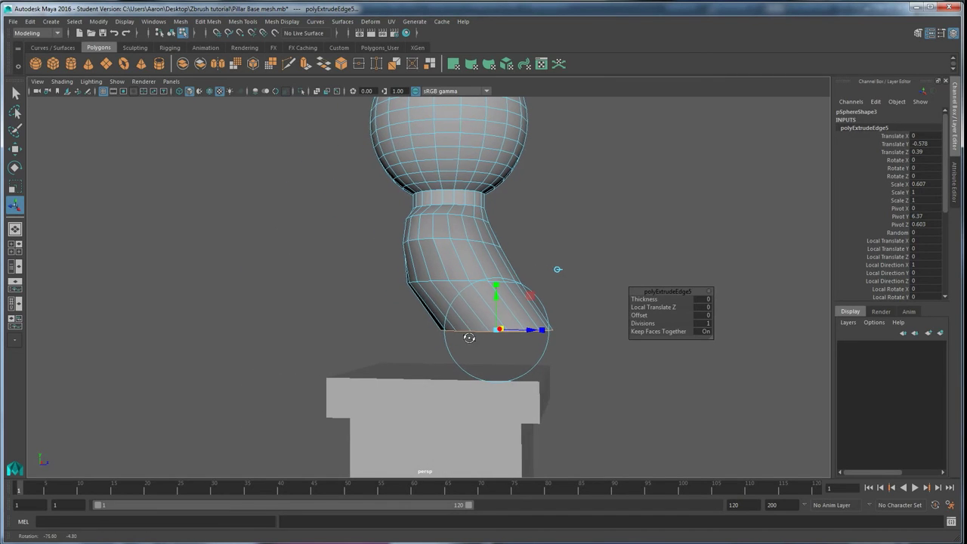
left_click_drag(541, 331, 428, 170)
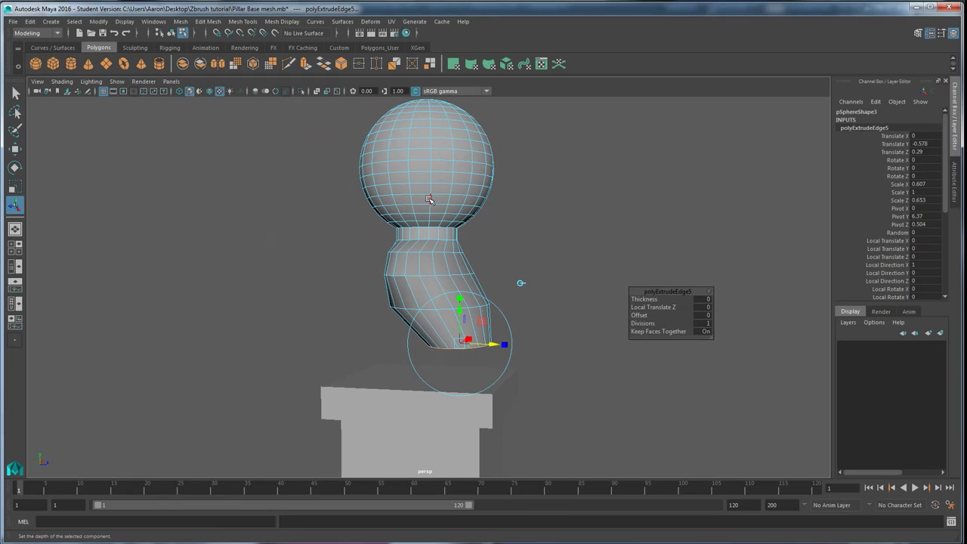
- Return to object mode and lower the head-and-shoulders mesh onto the pillar, to Translate Y 8.441
right_click_drag(446, 209, 486, 194)
left_click(446, 433)
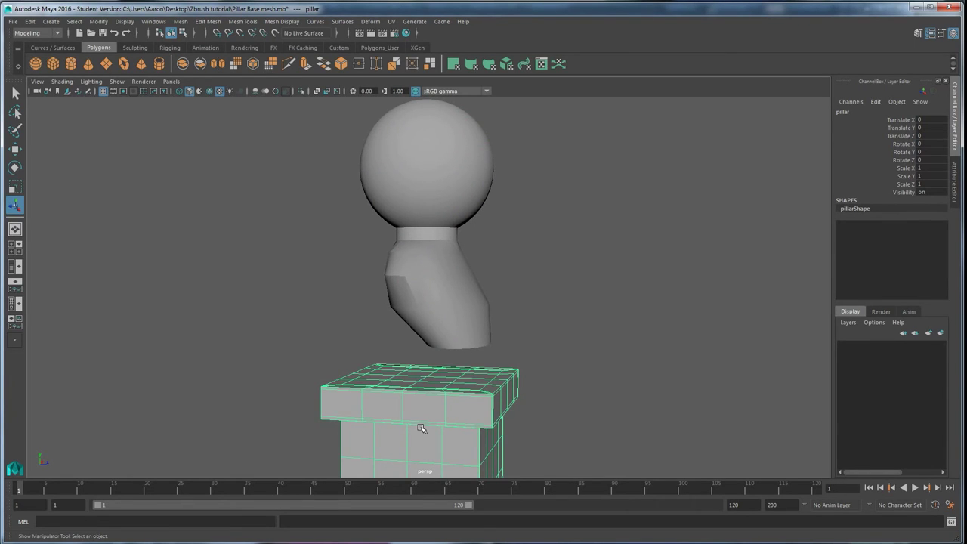
left_click_drag(459, 410, 393, 400, "alt")
left_click(393, 295)
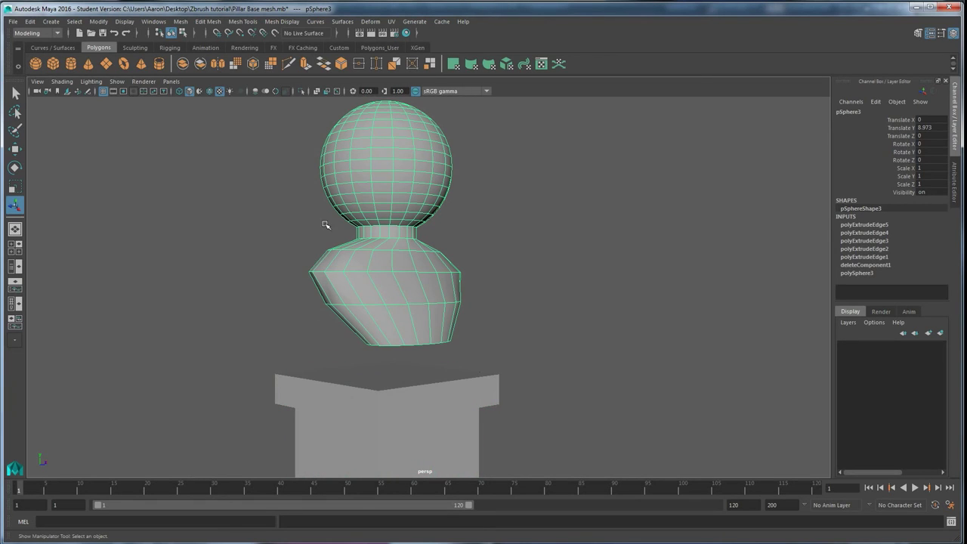
left_click_drag(395, 349, 445, 356, "alt")
left_click(445, 356)
left_click(455, 270)
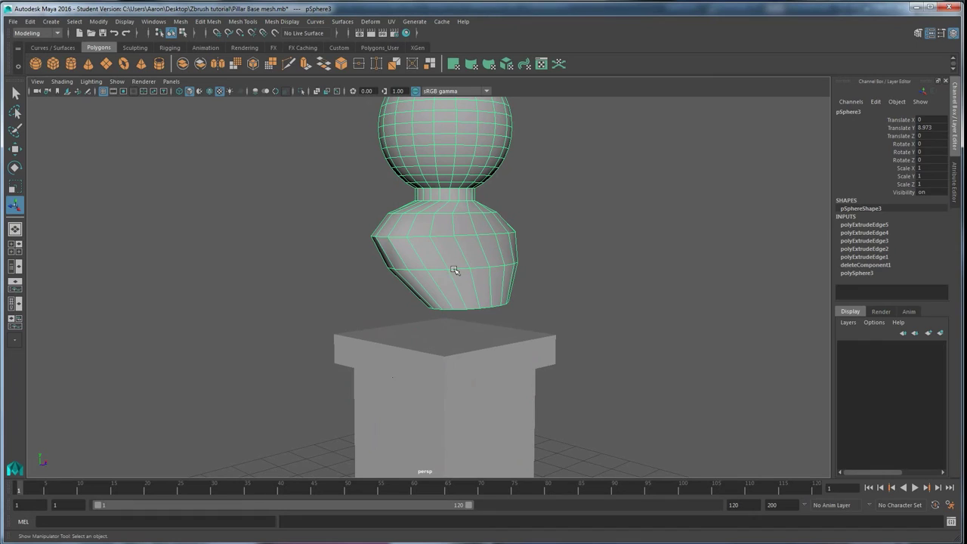
mouse_move(461, 324)
left_mouse_down("alt")
mouse_move(451, 318)
mouse_move(461, 322)
left_mouse_up("alt")
key("w")
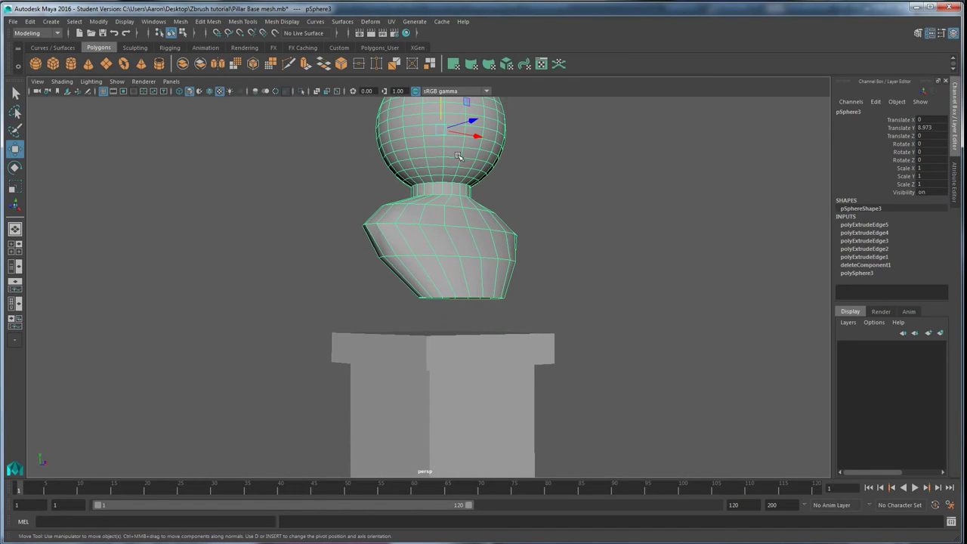
left_click_drag(461, 162, 444, 150, "alt")
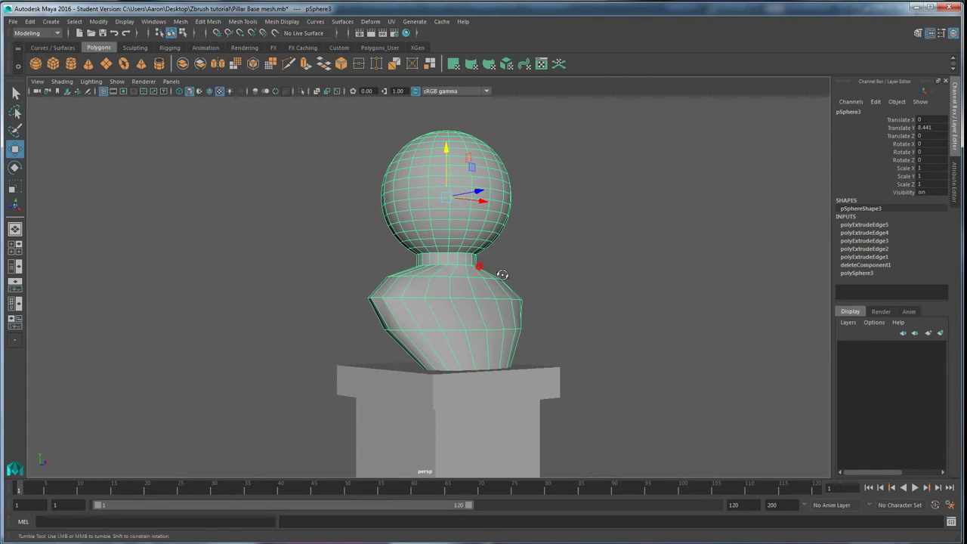
- Shift the head-and-shoulders mesh back along Z to -0.152 so its base sits centrally on the pillar
left_click_drag(503, 275, 531, 268, "alt")
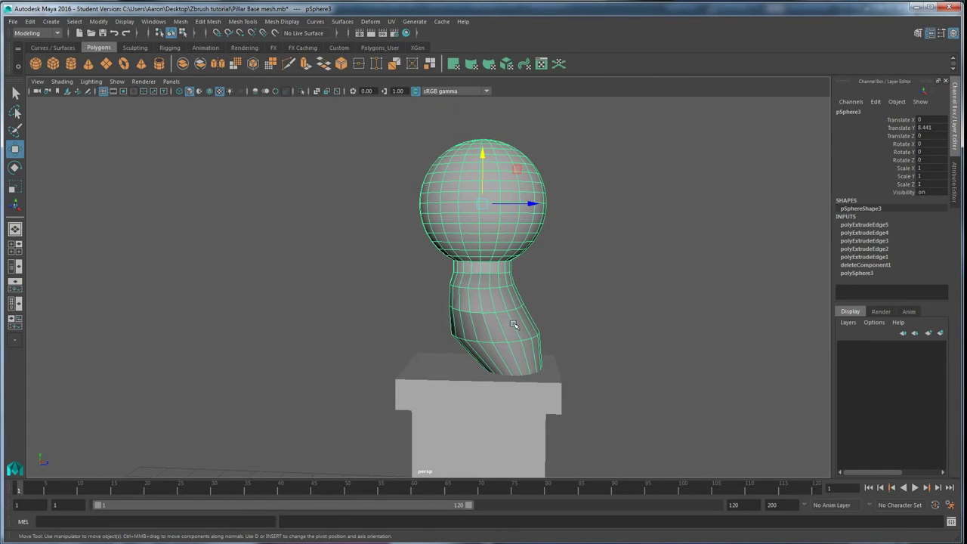
left_click_drag(529, 202, 521, 201, "alt")
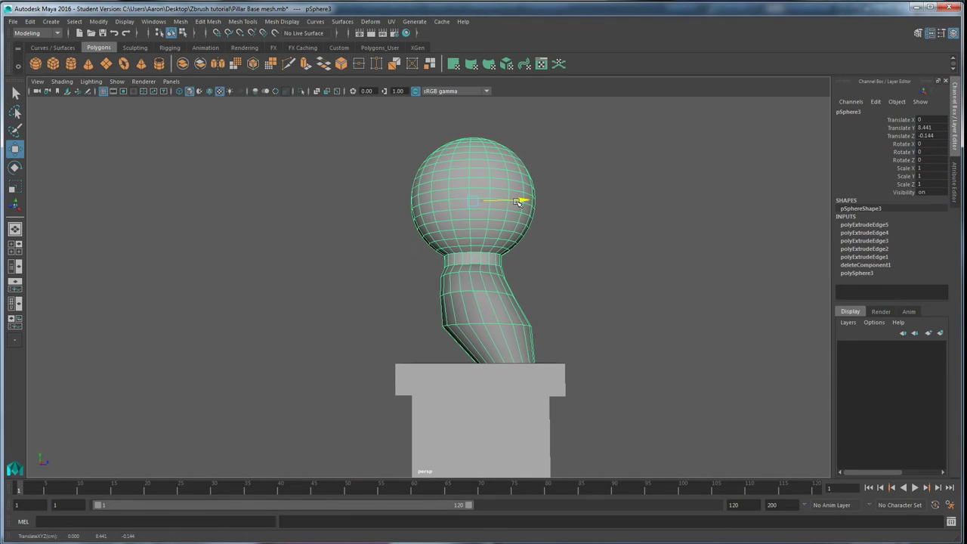
mouse_move(531, 263)
left_mouse_down("alt")
mouse_move(451, 265)
mouse_move(519, 261)
left_mouse_up("alt")
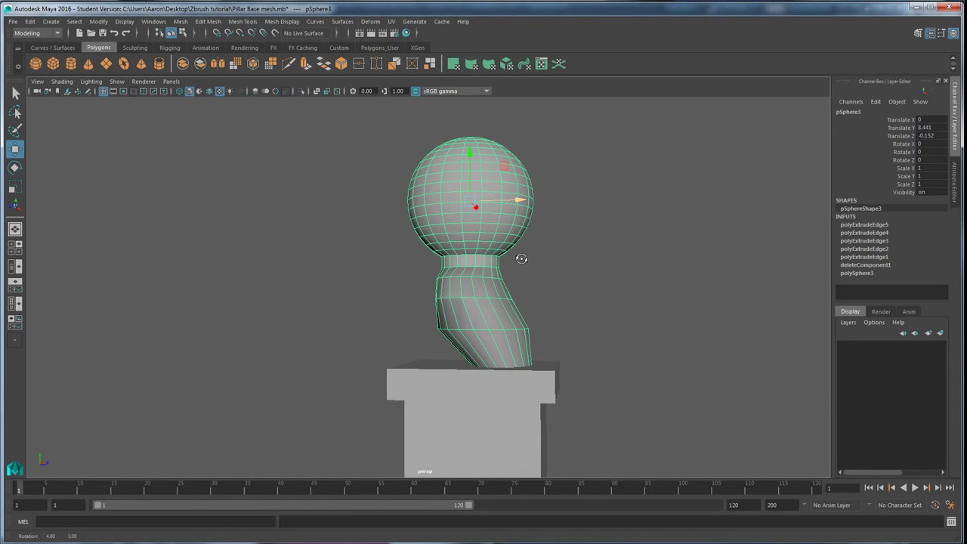
left_click_drag(483, 306, 439, 335, "alt")
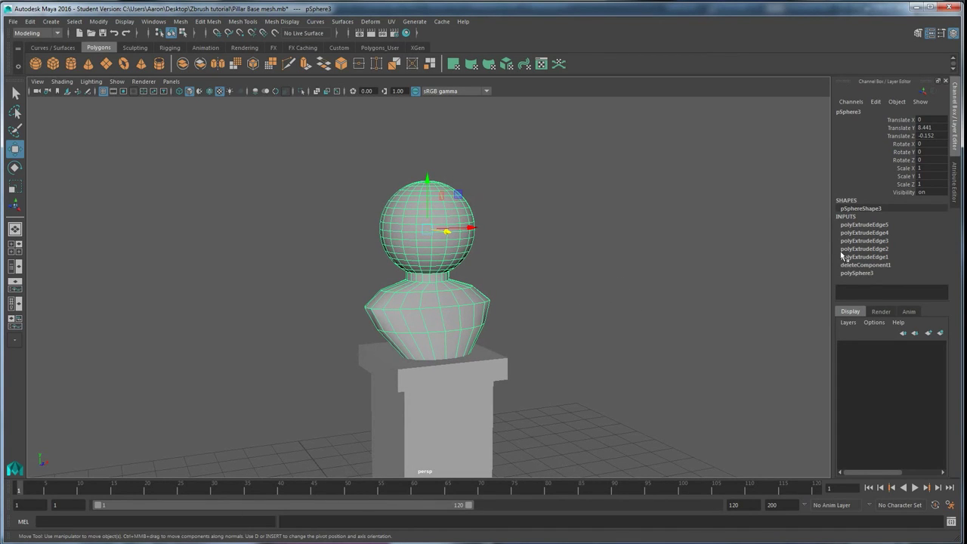
left_click_drag(550, 319, 425, 304, "alt")
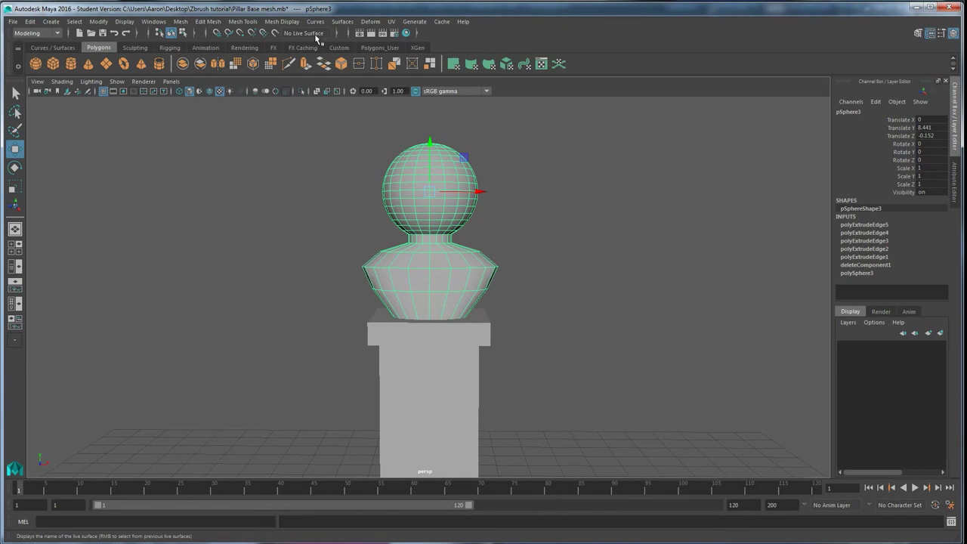
- Insert a horizontal edge loop around the lower torso, just above the pillar's top
left_click(269, 23)
mouse_move(242, 21)
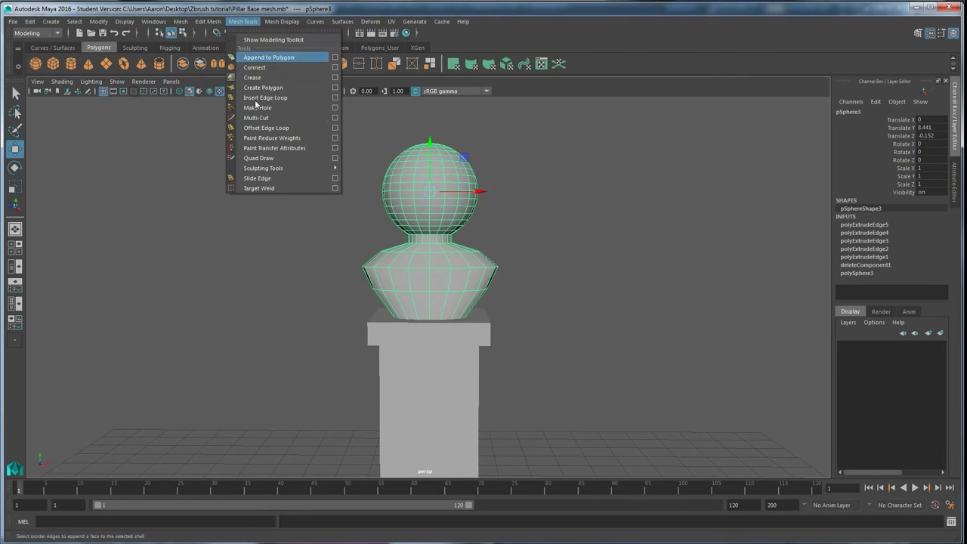
left_click(287, 95)
left_click_drag(435, 311, 458, 214)
key("w")
- Return to object mode, freeze the head-and-shoulders mesh's transformations and delete its construction history
right_click_drag(458, 213, 448, 199)
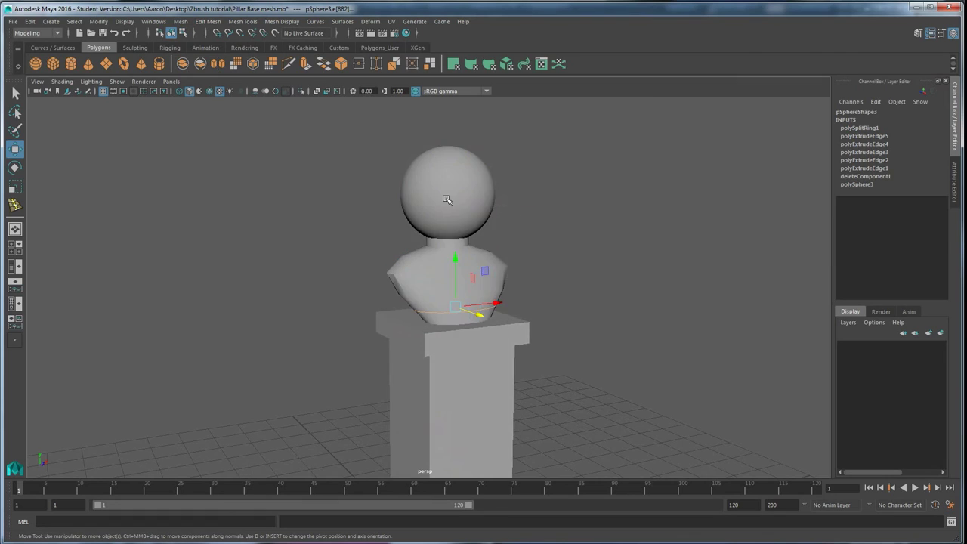
left_click(87, 23)
left_click(128, 65)
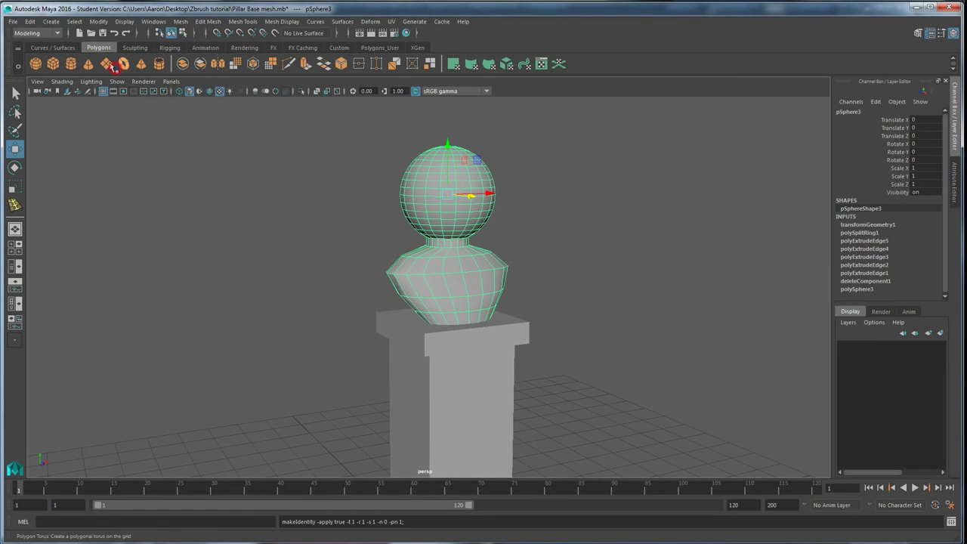
left_click(38, 24)
mouse_move(136, 141)
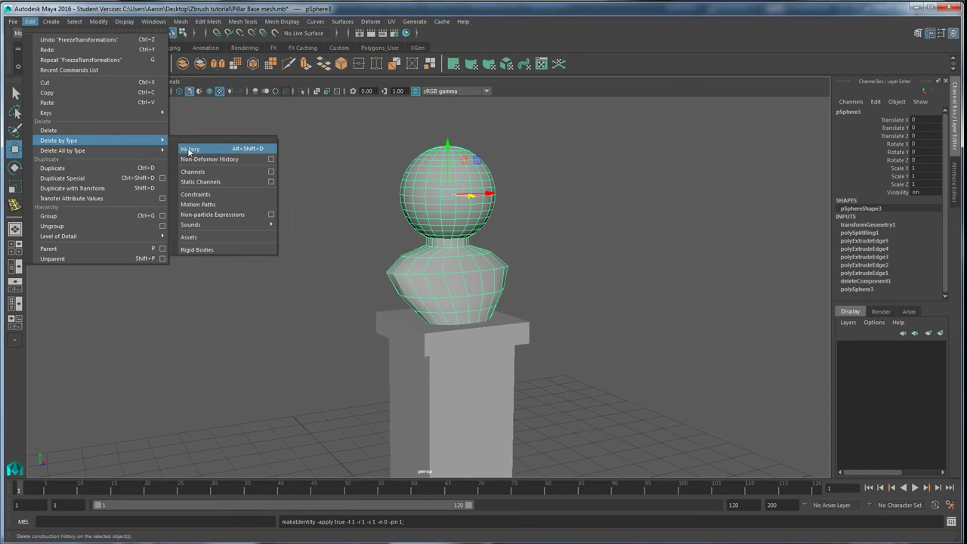
left_click(190, 150)
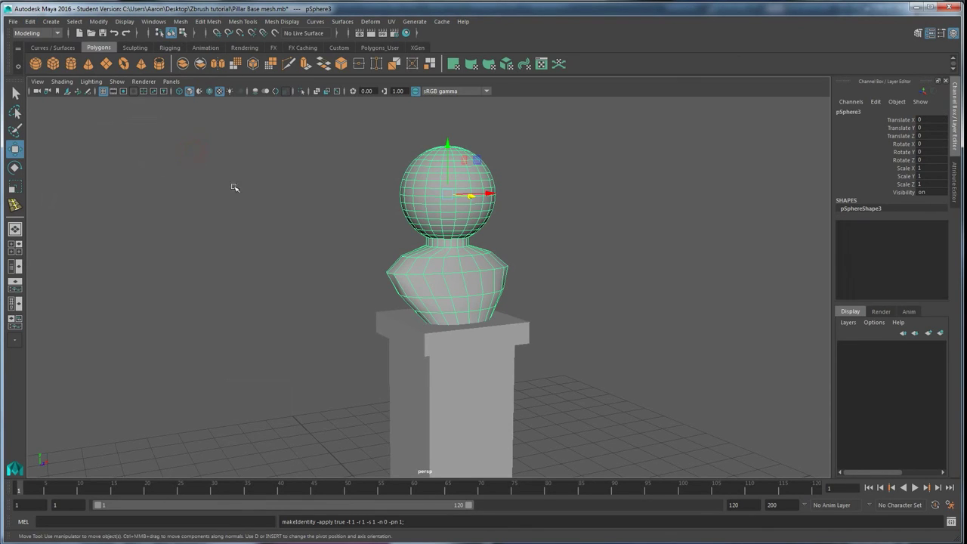
- Rename the head-and-shoulders mesh as Bust
double_click(862, 114)
type("Hea")
key("Return")
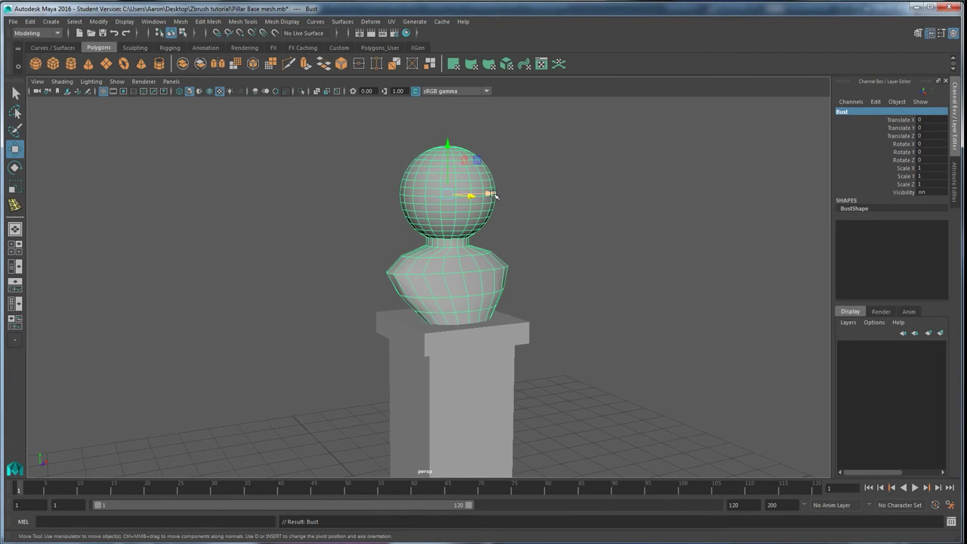
left_click_drag(495, 196, 512, 328, "alt")
left_click(504, 340)
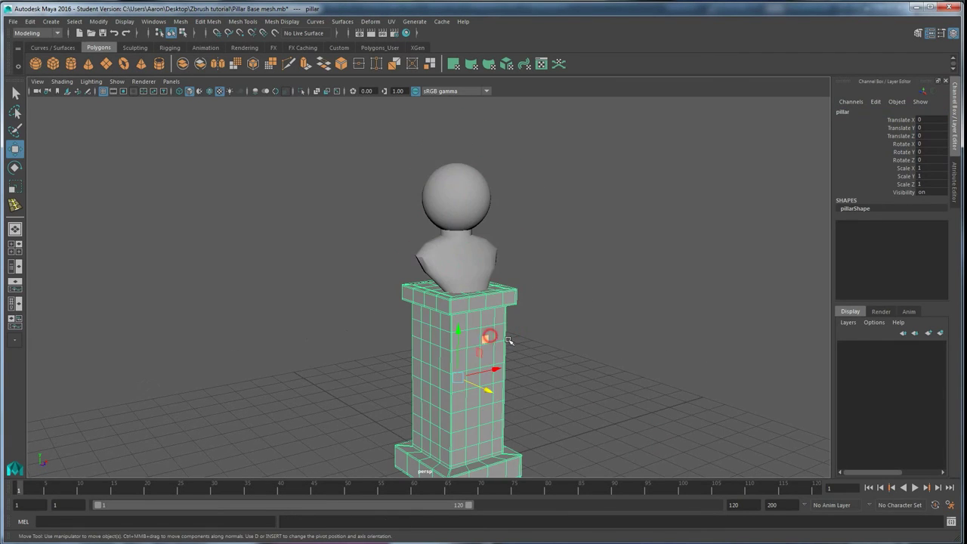
left_click(485, 262)
left_click_drag(485, 262, 524, 259, "alt")
middle_click_drag(525, 259, 530, 268, "alt")
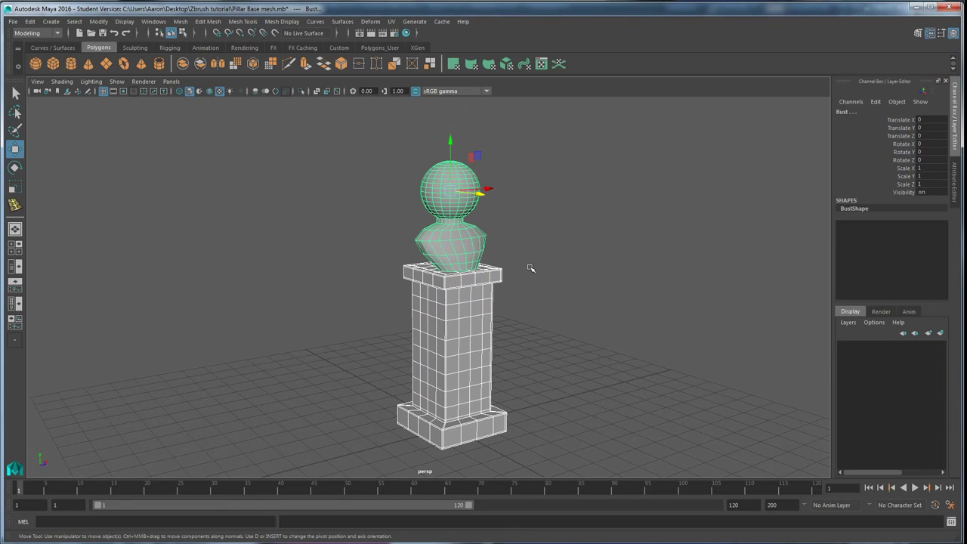
left_click(181, 21)
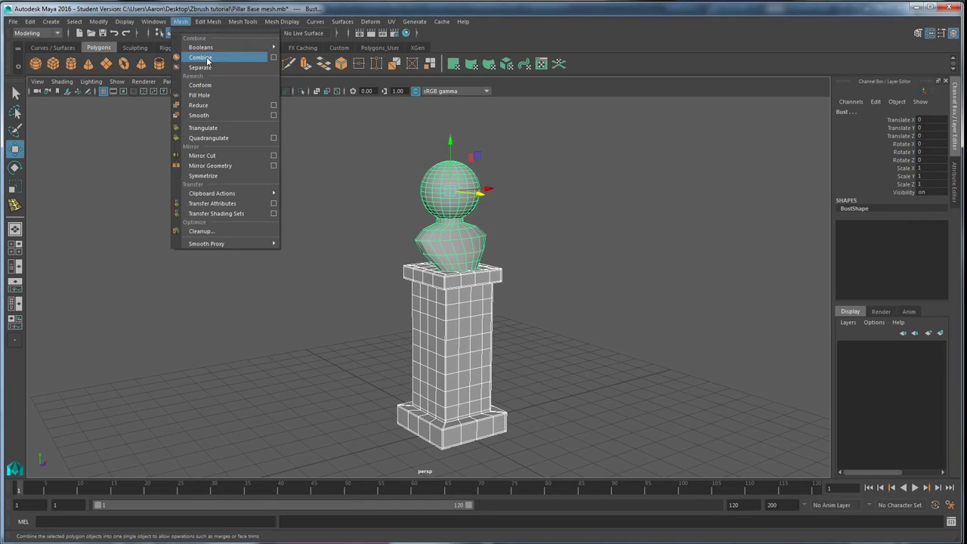
left_click(604, 283)
left_click_drag(512, 282, 512, 287, "alt")
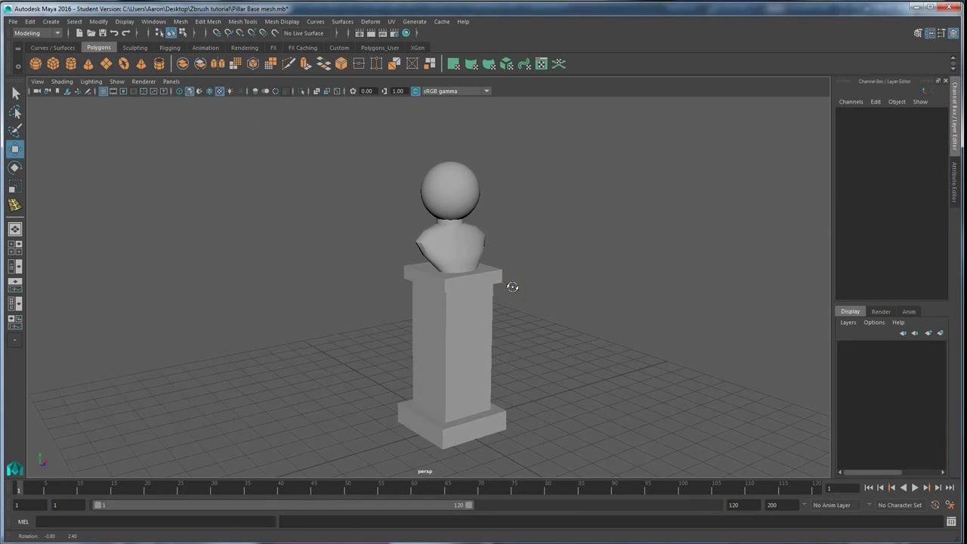
- Select the bust and the pillar in turn to check that they are separate meshes, and inspect both from several angles
left_click(470, 255)
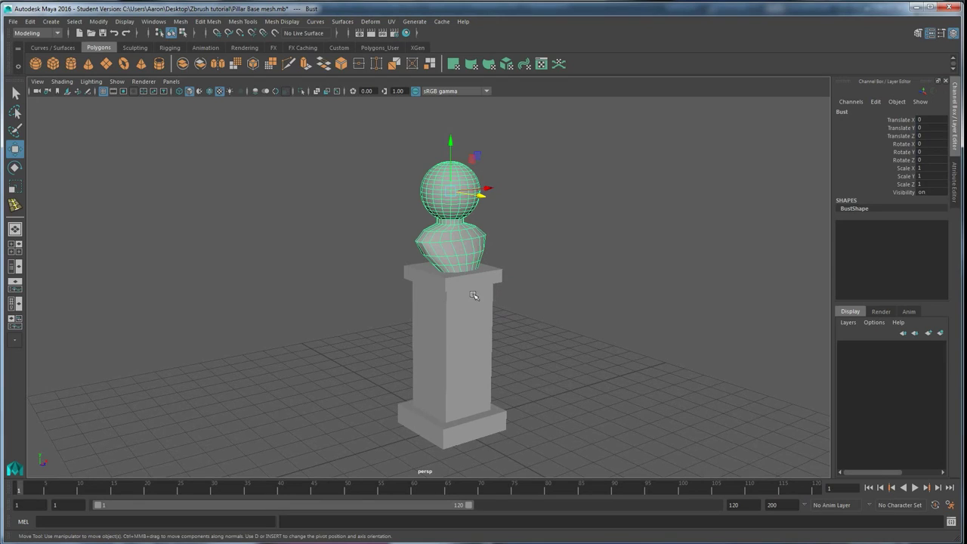
left_click(475, 300)
left_click(467, 253)
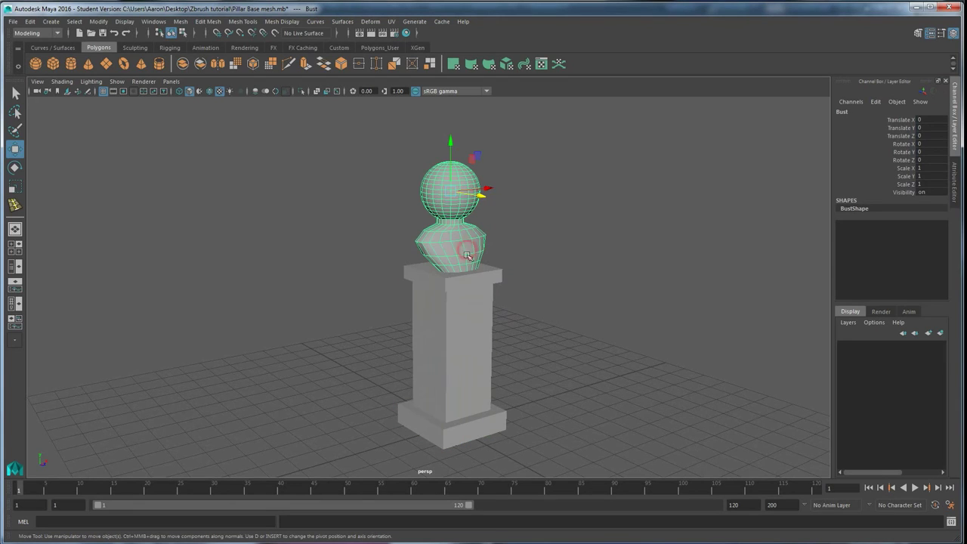
left_click(472, 312)
left_click(468, 248)
left_click_drag(462, 257, 436, 208, "alt")
left_click_drag(470, 284, 461, 217, "alt")
left_click(469, 333)
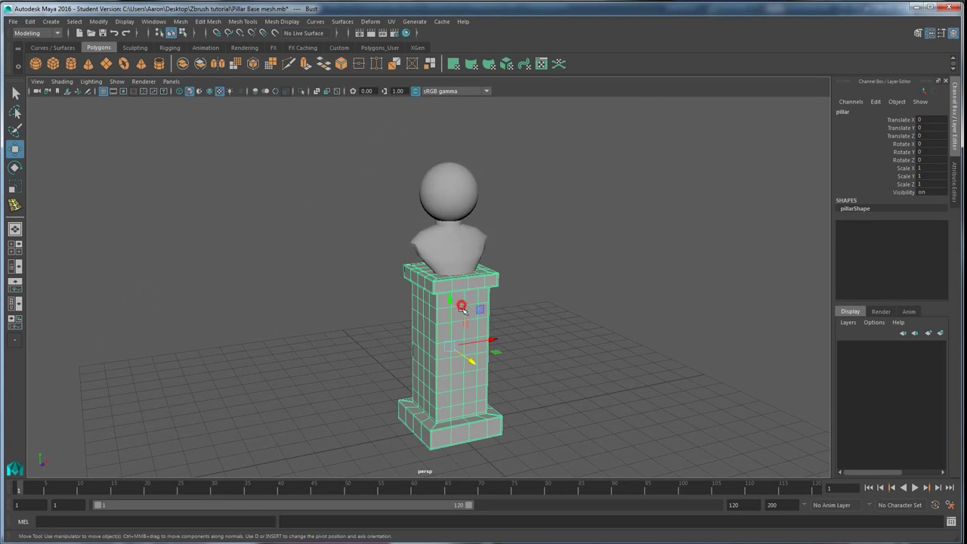
left_click_drag(469, 333, 436, 304, "alt")
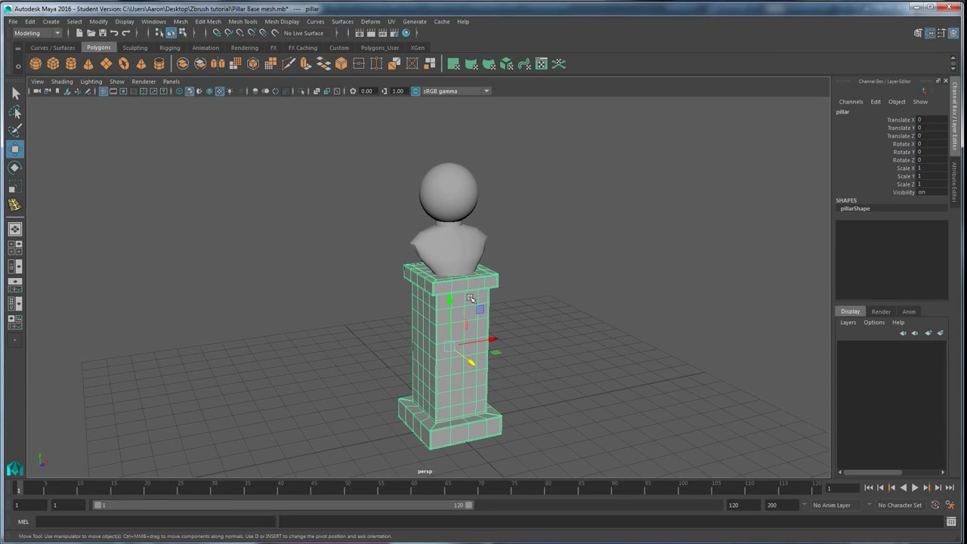
left_click_drag(438, 306, 445, 245, "alt")
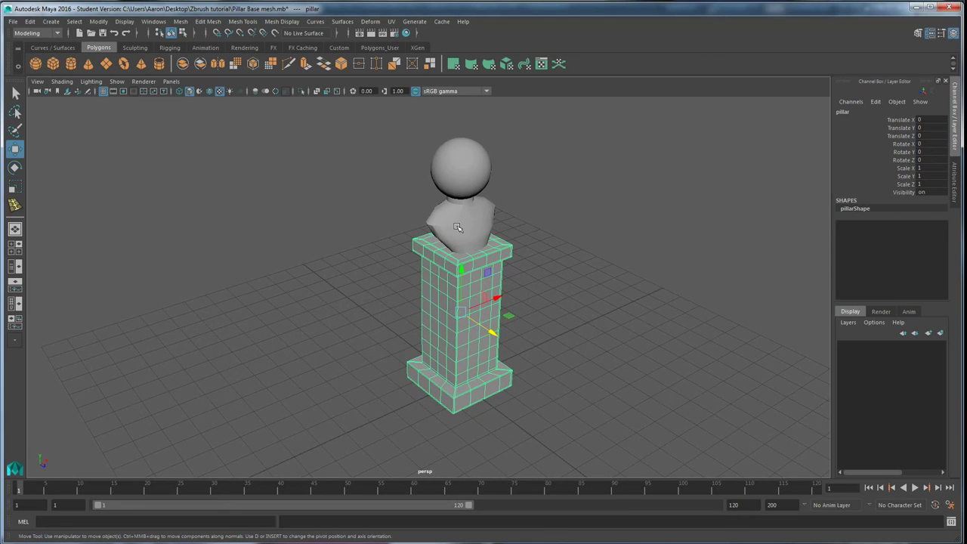
left_click_drag(458, 227, 449, 359, "alt")
right_click_drag(450, 360, 467, 363, "alt")
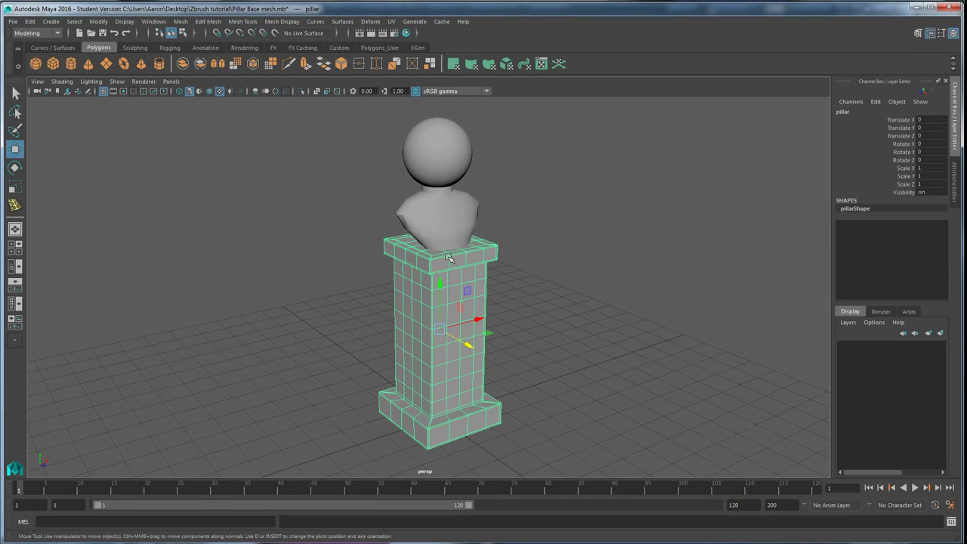
- Review the OBJ export options for the selected pillar and close the export dialog without exporting
left_click(13, 21)
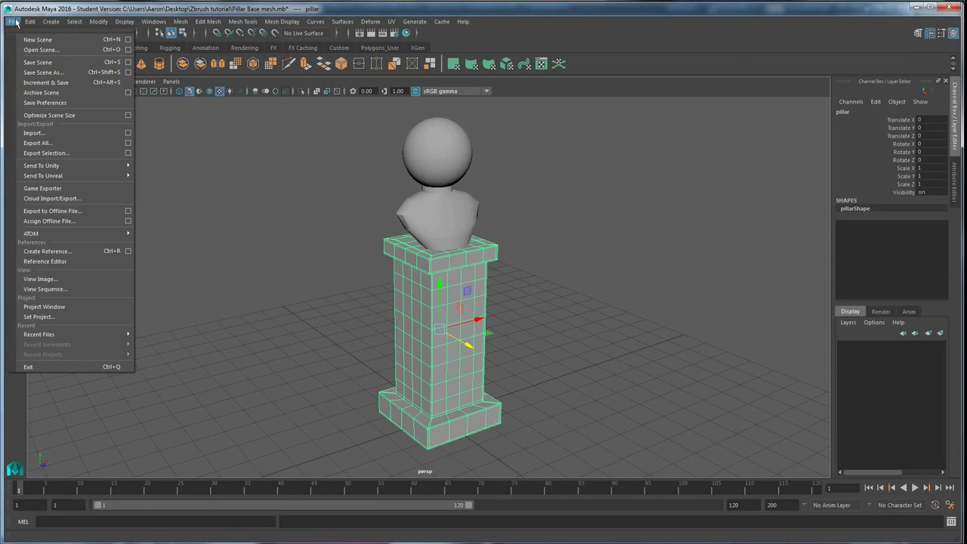
mouse_move(48, 165)
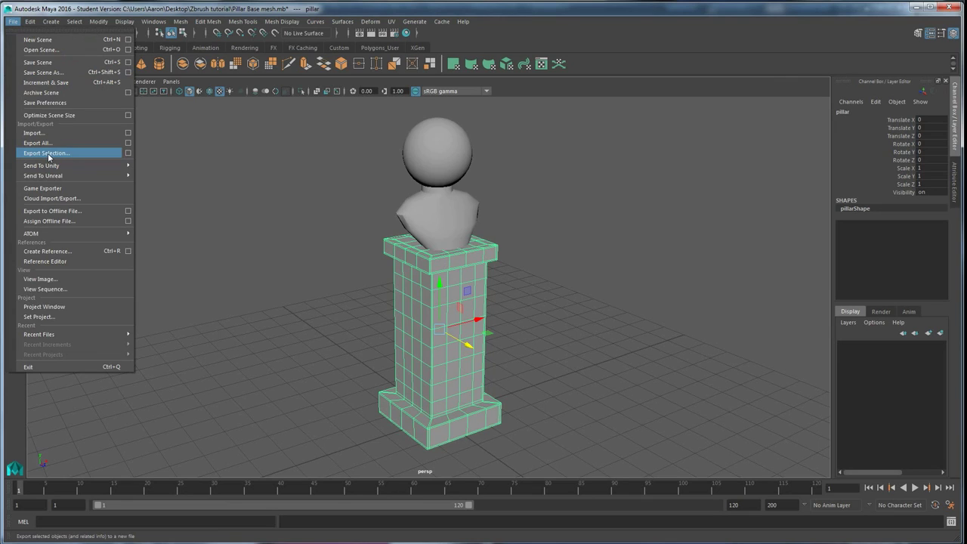
left_click(47, 154)
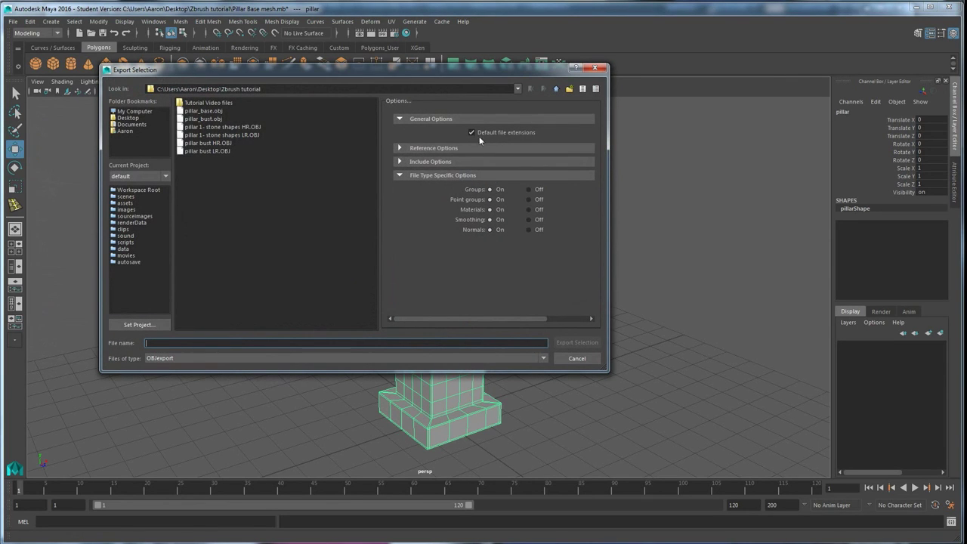
left_click(595, 69)
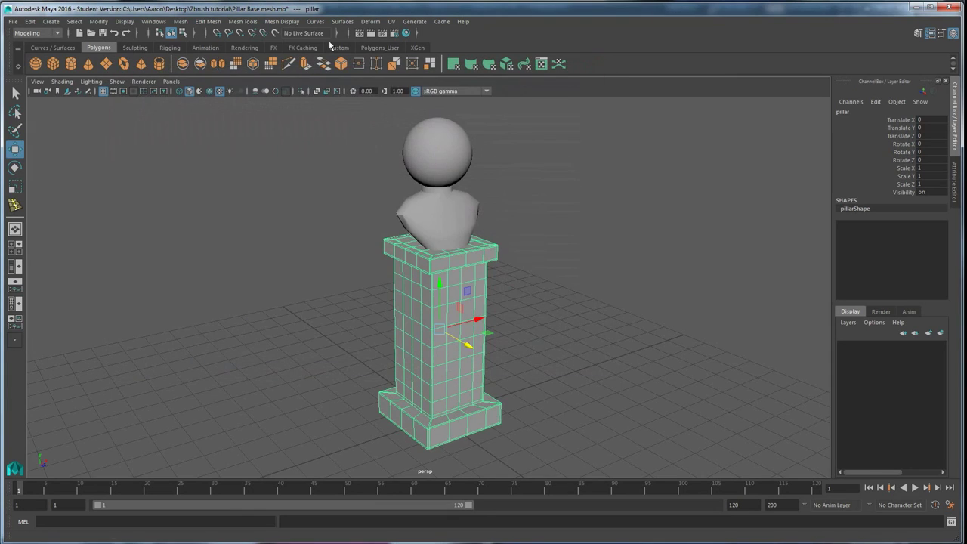
- Open the Plug-in Manager and check the Loaded and Auto load settings of objExport.mll
left_click(155, 22)
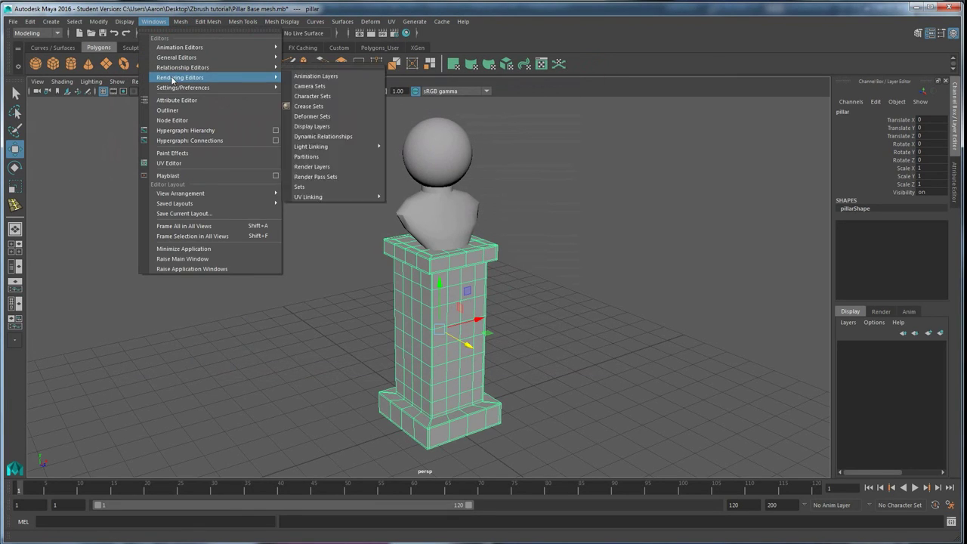
mouse_move(182, 90)
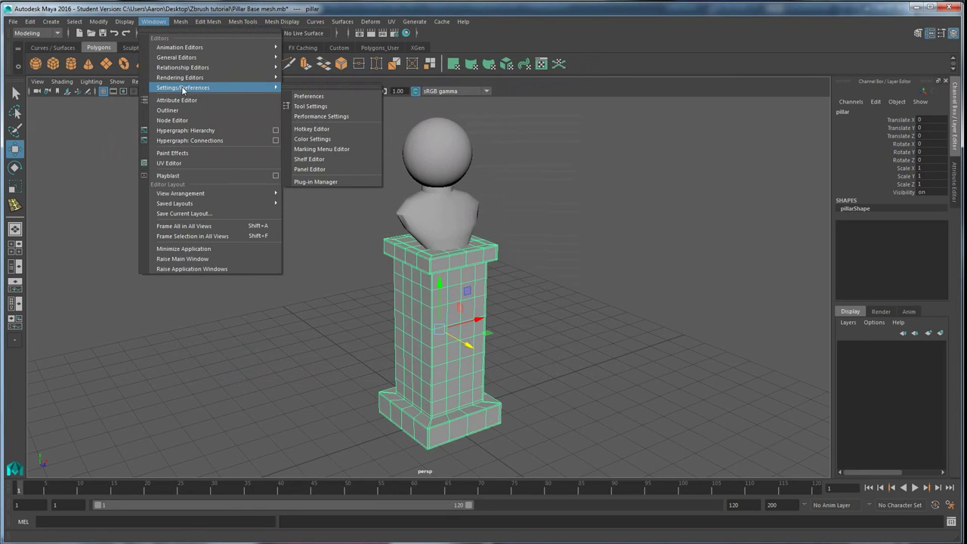
left_click(321, 183)
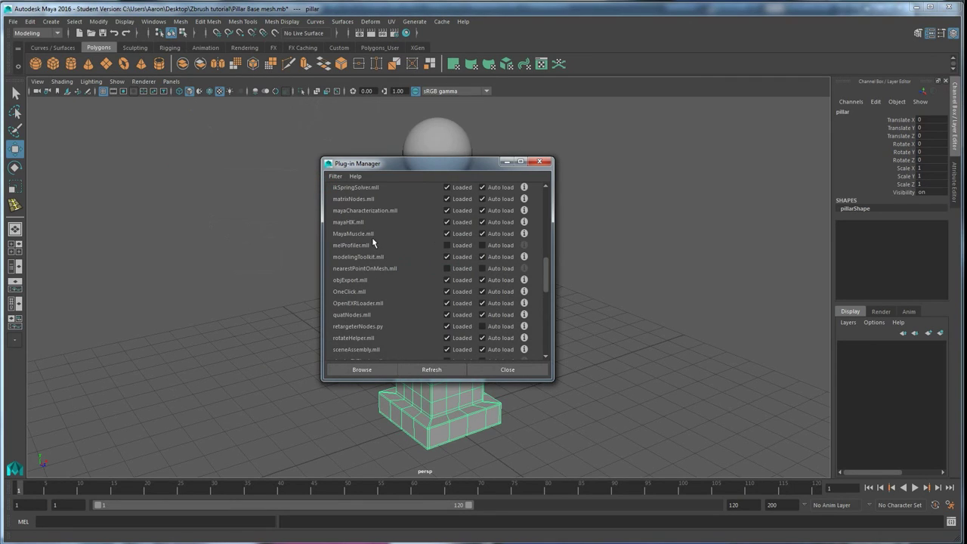
scroll(372, 244, "up", 5)
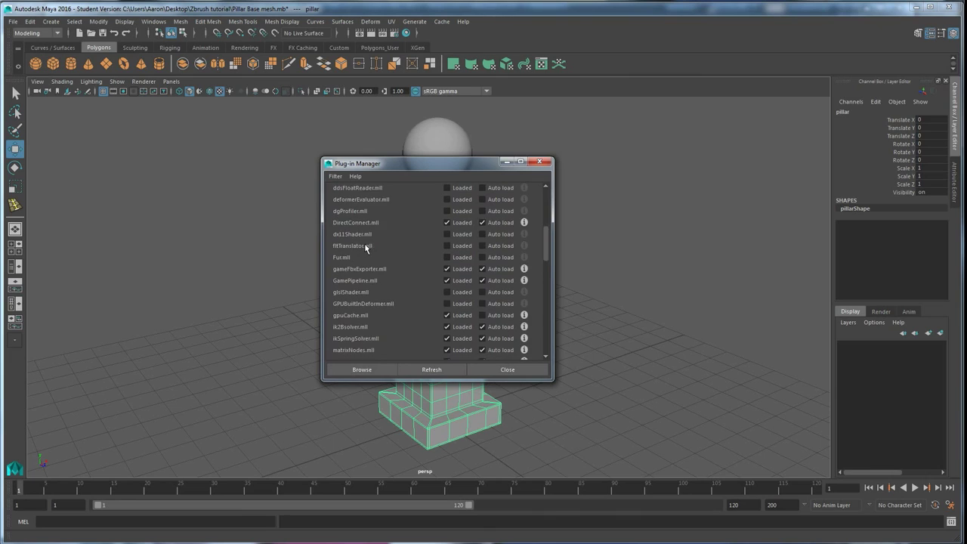
scroll(367, 248, "down", 3)
scroll(340, 275, "down", 2)
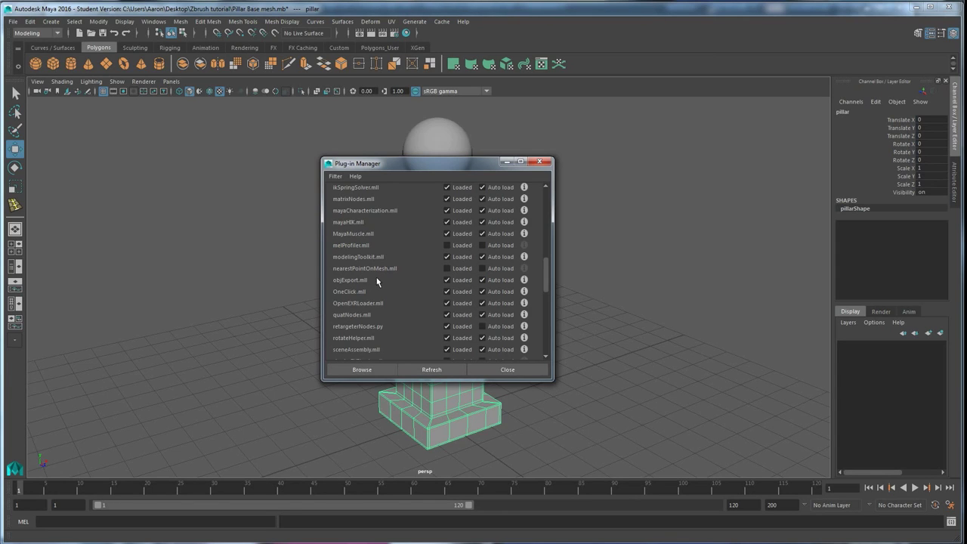
- Close the Plug-in Manager and export the selected pillar as an OBJ file named pillar into the zbrush demo folder on the Desktop
left_click(502, 371)
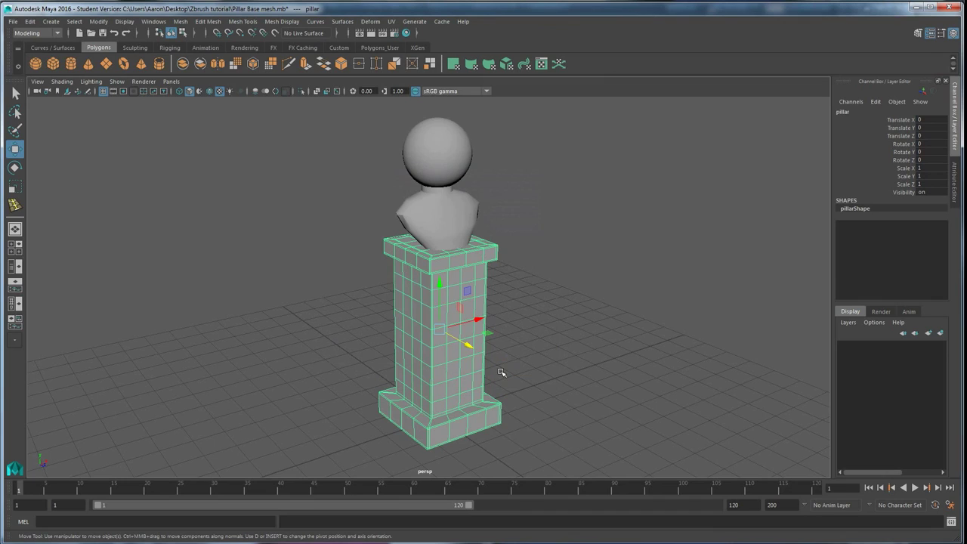
left_click(13, 22)
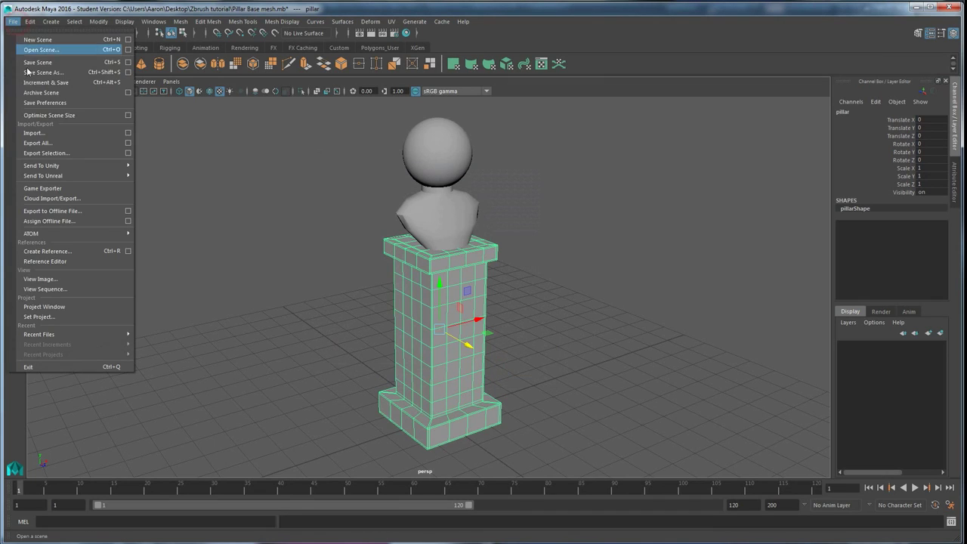
left_click(46, 152)
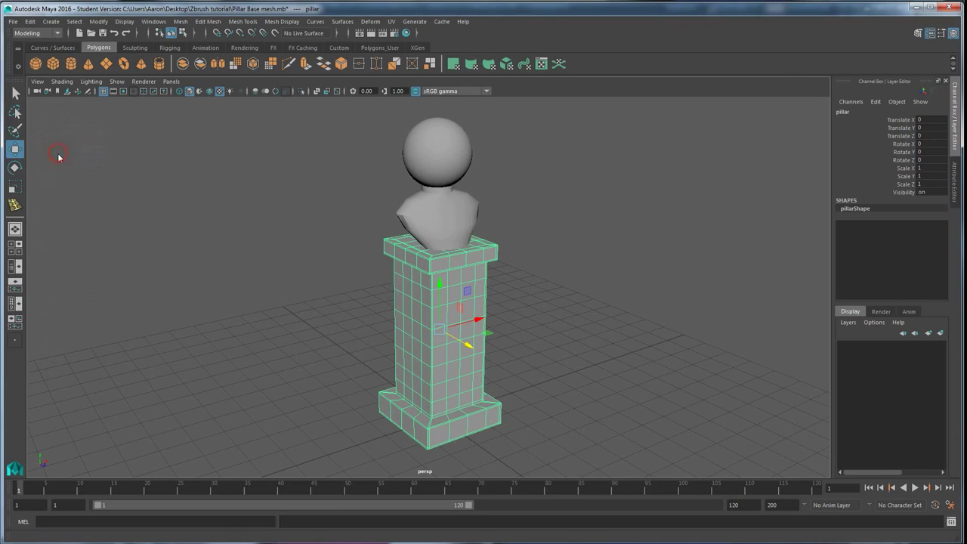
type("pillar")
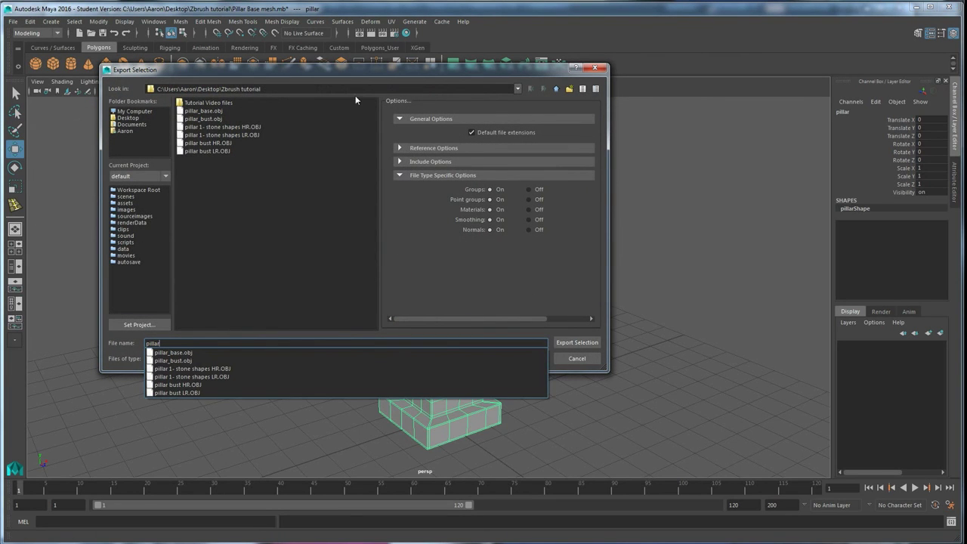
left_click(555, 89)
left_click(555, 89)
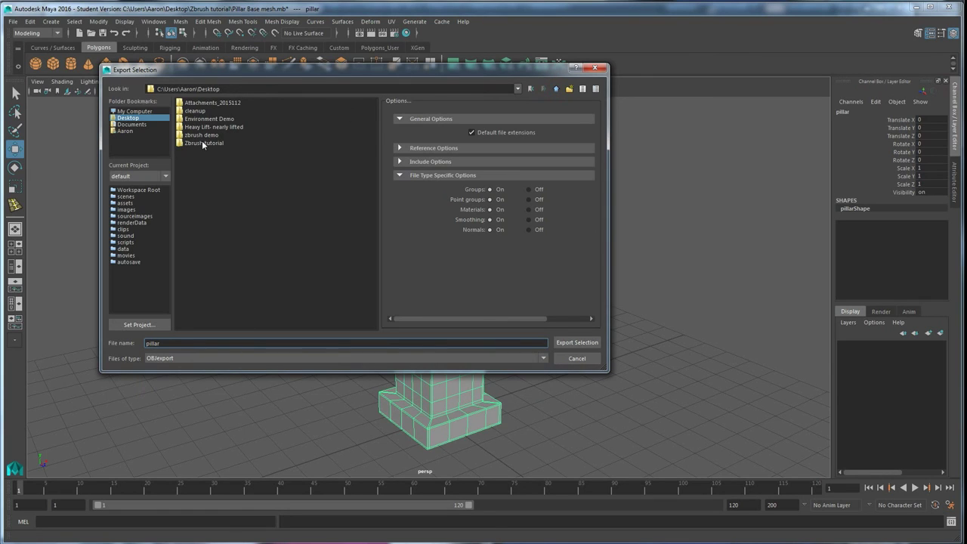
left_click(201, 142)
double_click(199, 135)
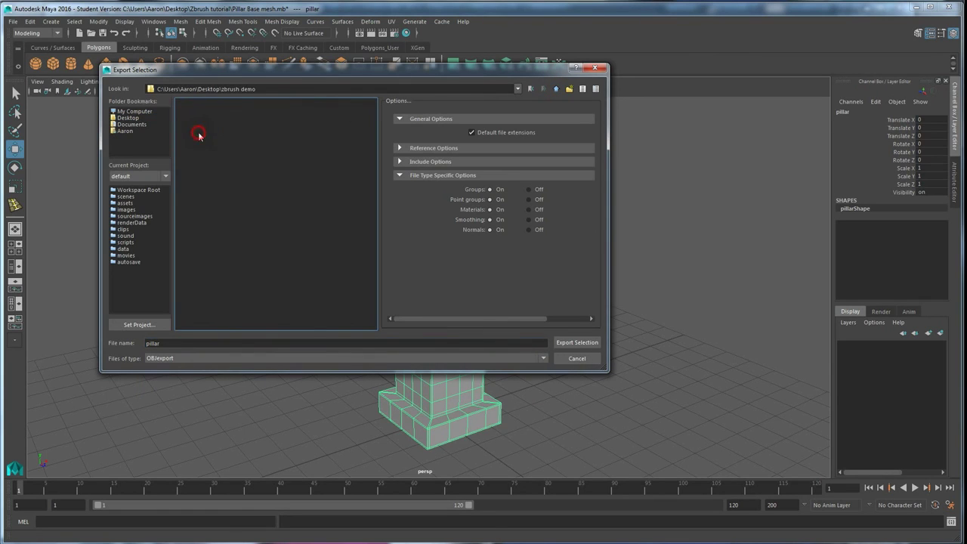
left_click(191, 342)
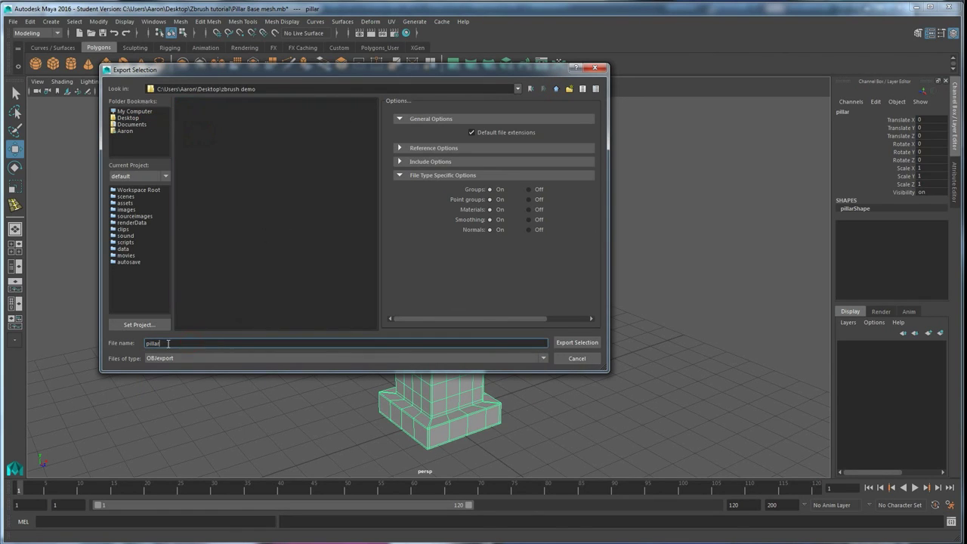
left_click(572, 345)
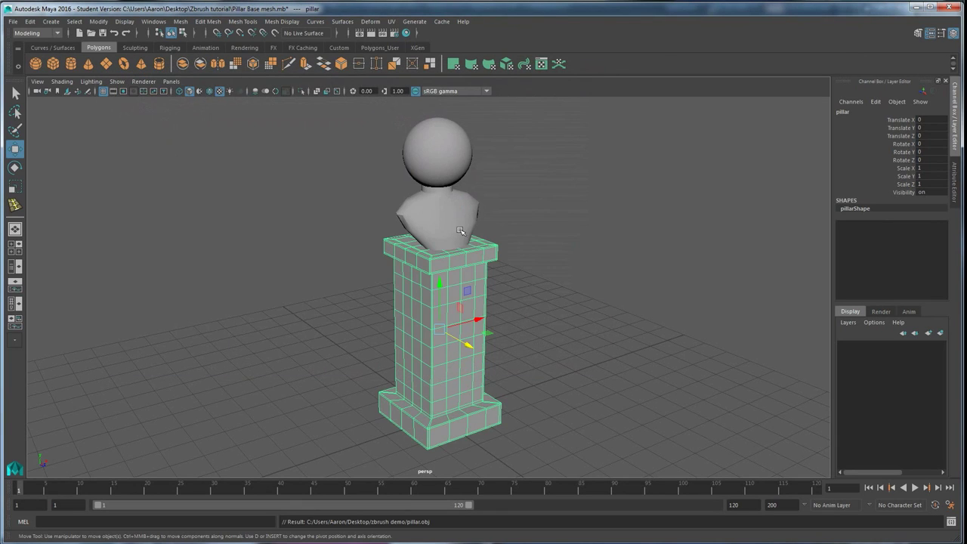
- Export the bust mesh as an OBJ file named bust into the zbrush demo folder
left_click(460, 231)
left_click(12, 21)
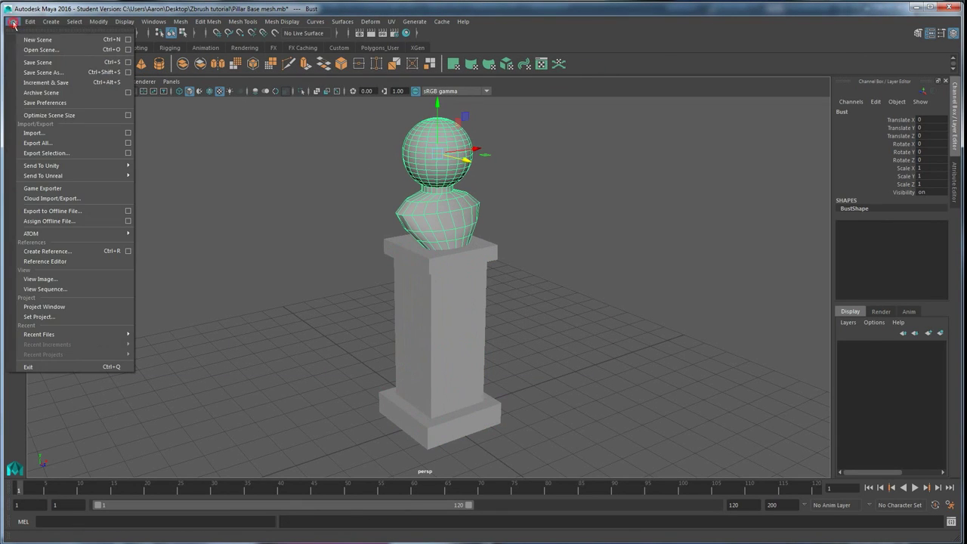
left_click(45, 153)
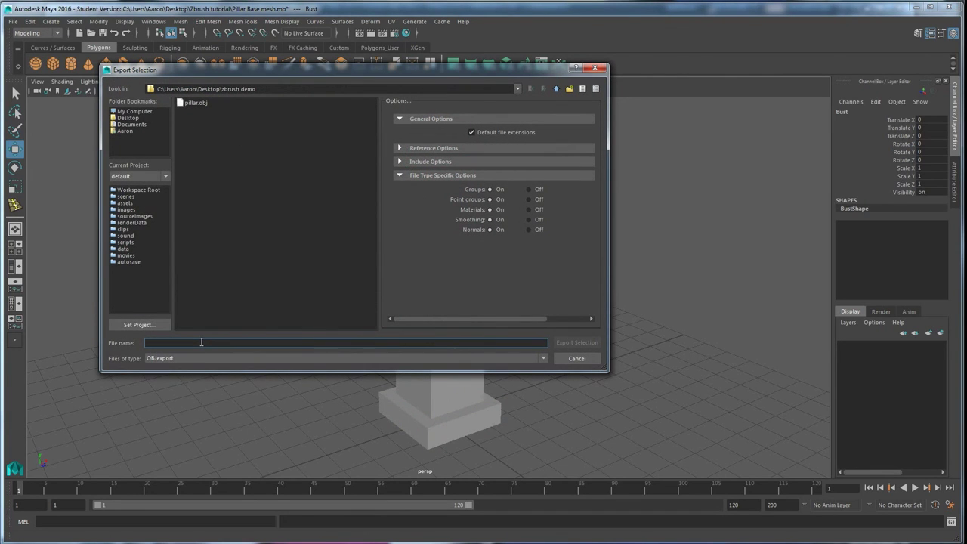
type("bust")
left_click(589, 342)
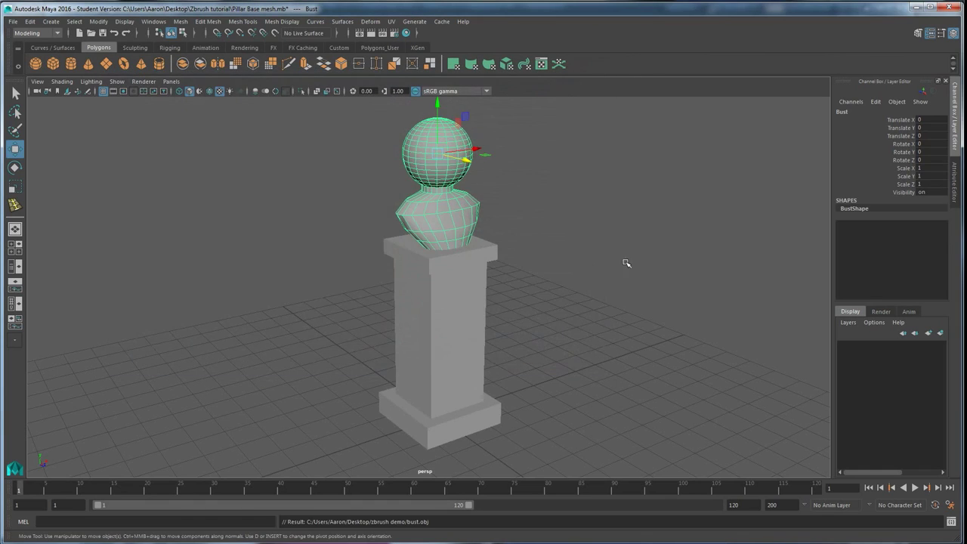
- Select the bust and the pillar in turn, try moving the pillar away from the bust, and undo the move
left_click(617, 245)
left_click_drag(548, 284, 514, 281, "alt")
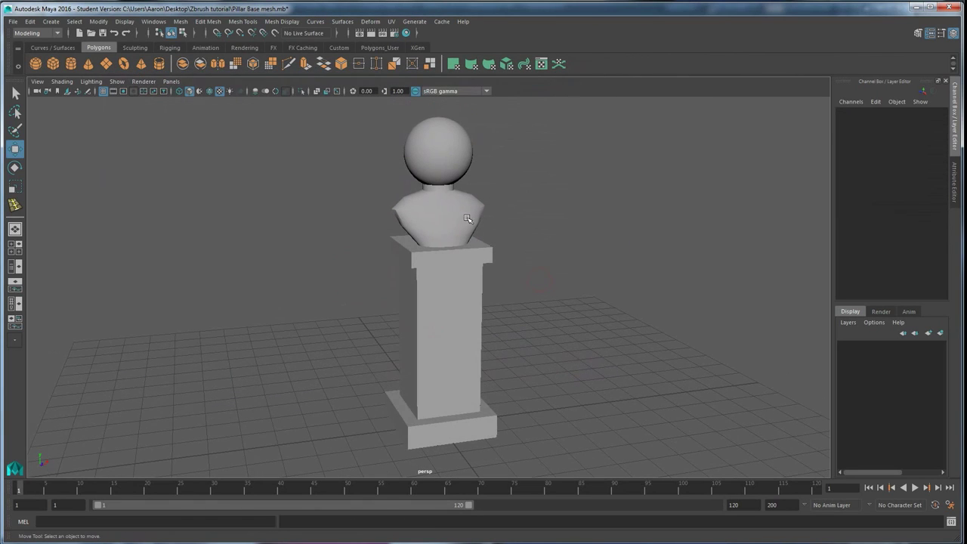
left_click(458, 211)
left_click(452, 335)
left_click_drag(447, 336, 589, 313)
key("ctrl+z")
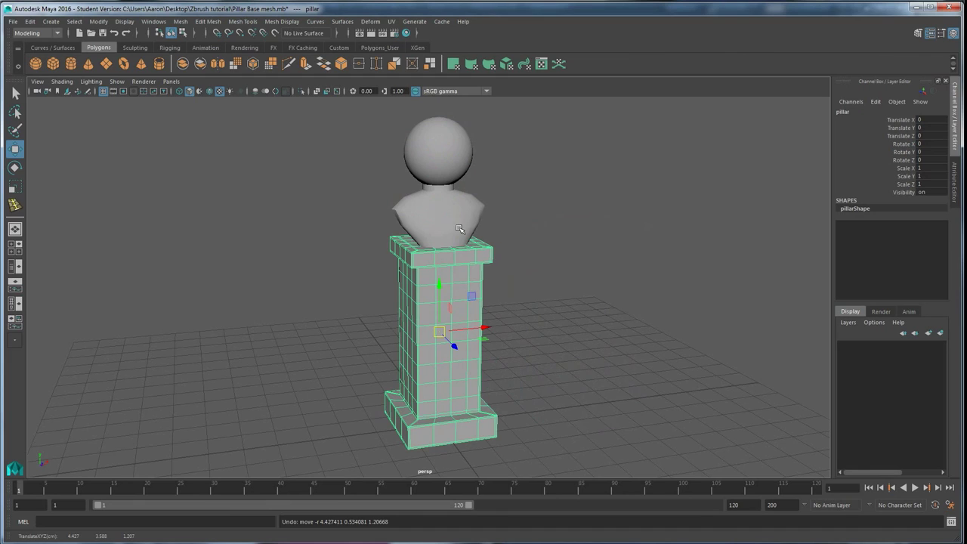
left_click(539, 281)
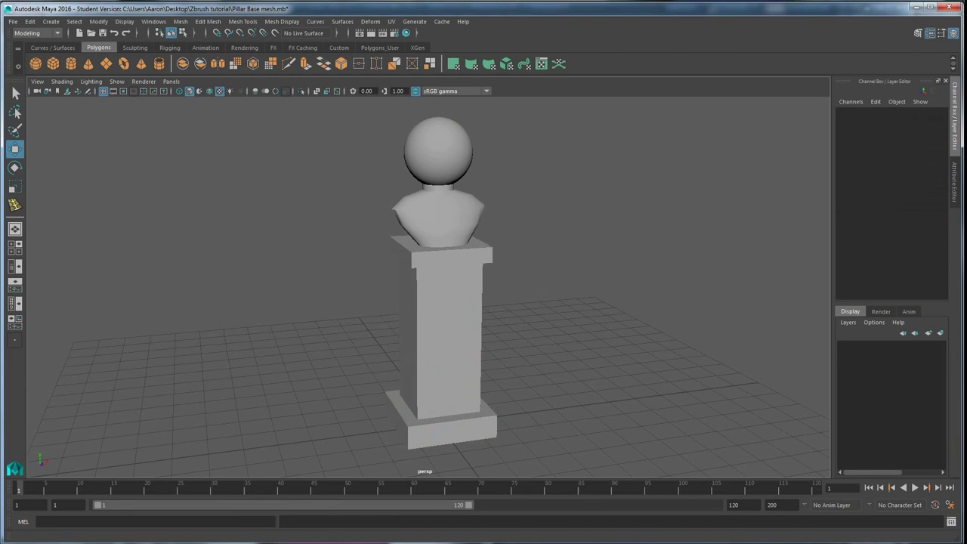
- Switch to the zbrush demo folder in Windows Explorer, delete bust.mtl and pillar.mtl, and check the remaining OBJ files
mouse_move(118, 536)
left_click(129, 519)
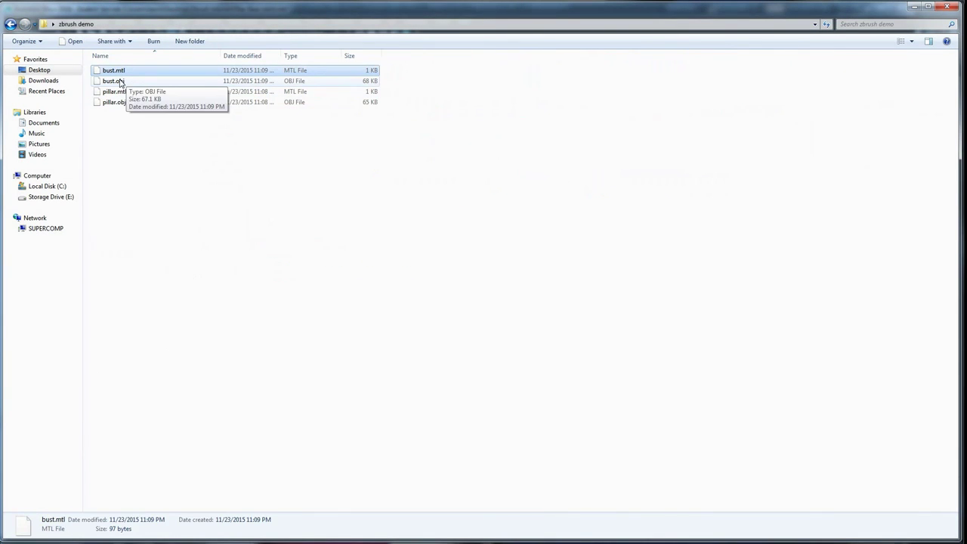
left_click(113, 81)
left_click(121, 70)
left_click(121, 92, "ctrl")
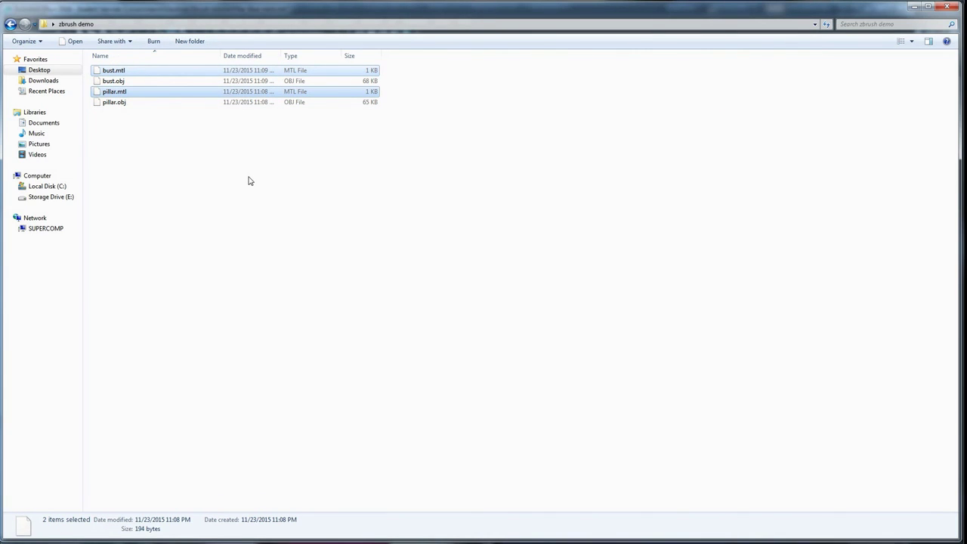
key("Delete")
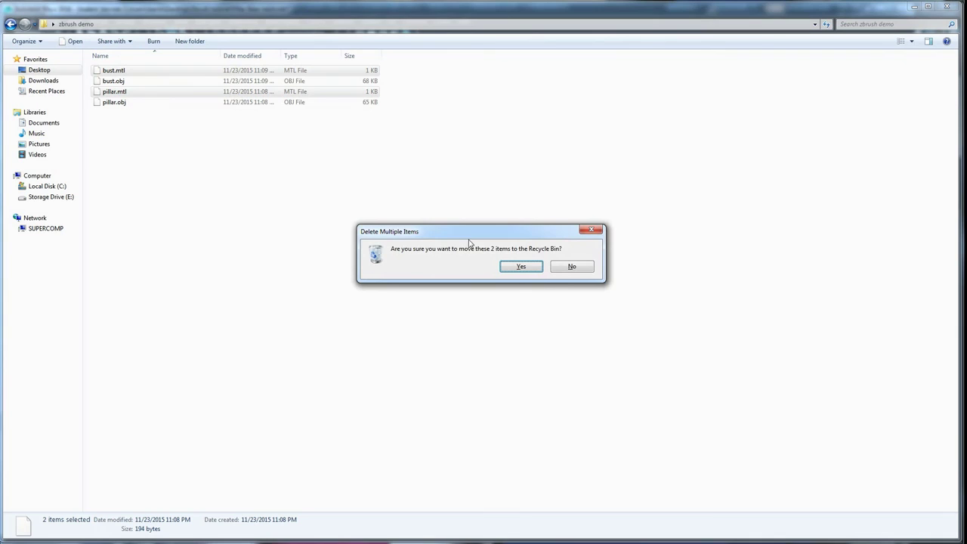
left_click(513, 267)
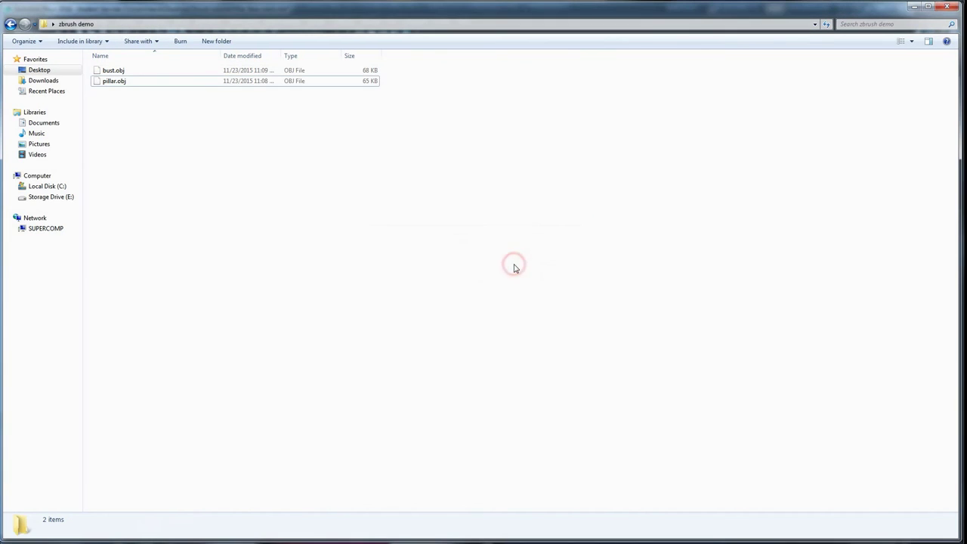
left_click(124, 81)
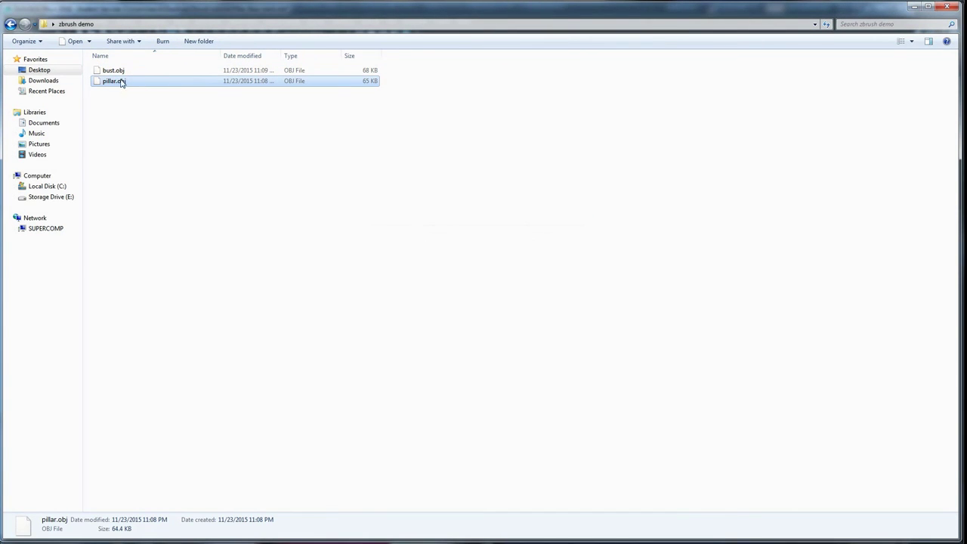
left_click(122, 72)
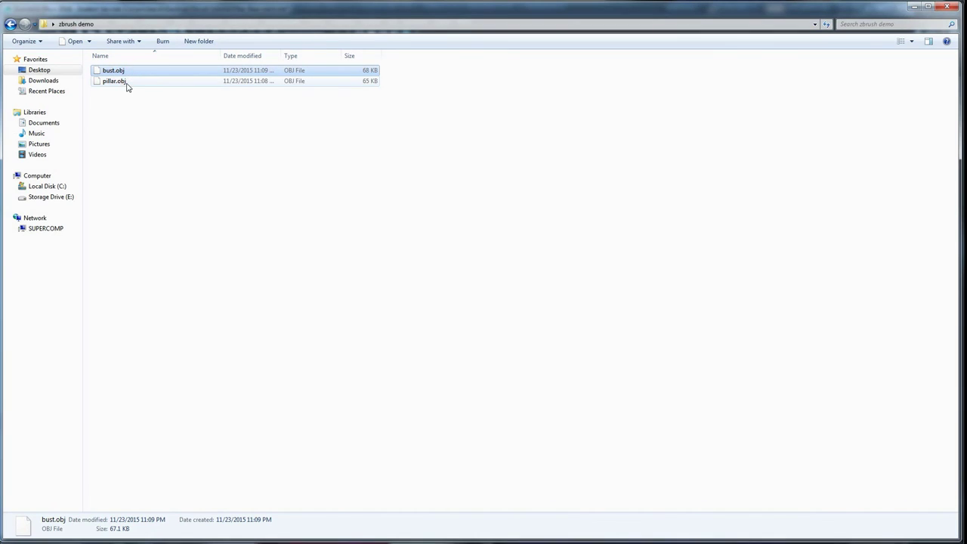